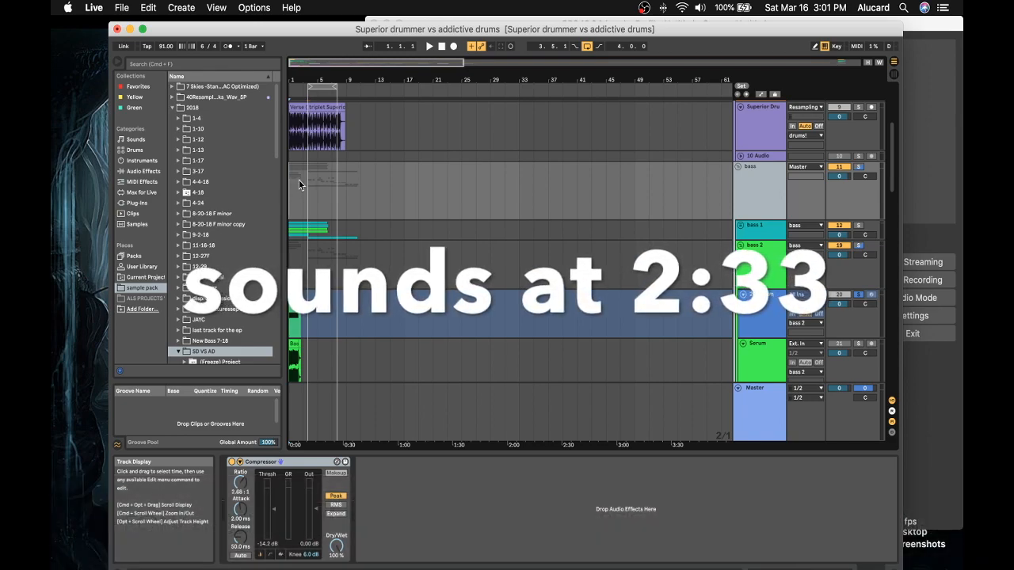
- Unfold the bass 1 group and show the device chain of its 13 MIDI track
click(739, 226)
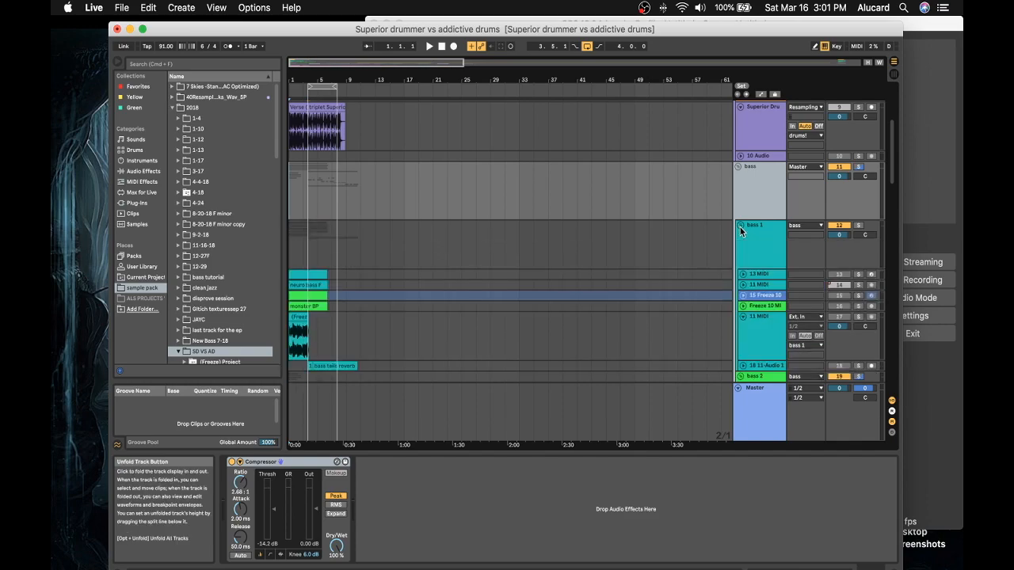
click(761, 248)
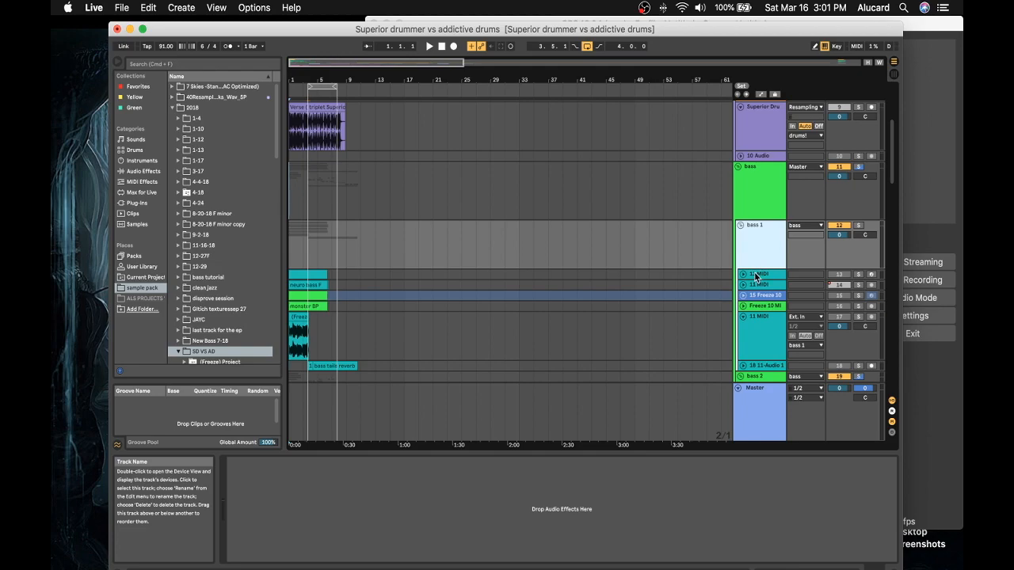
click(756, 275)
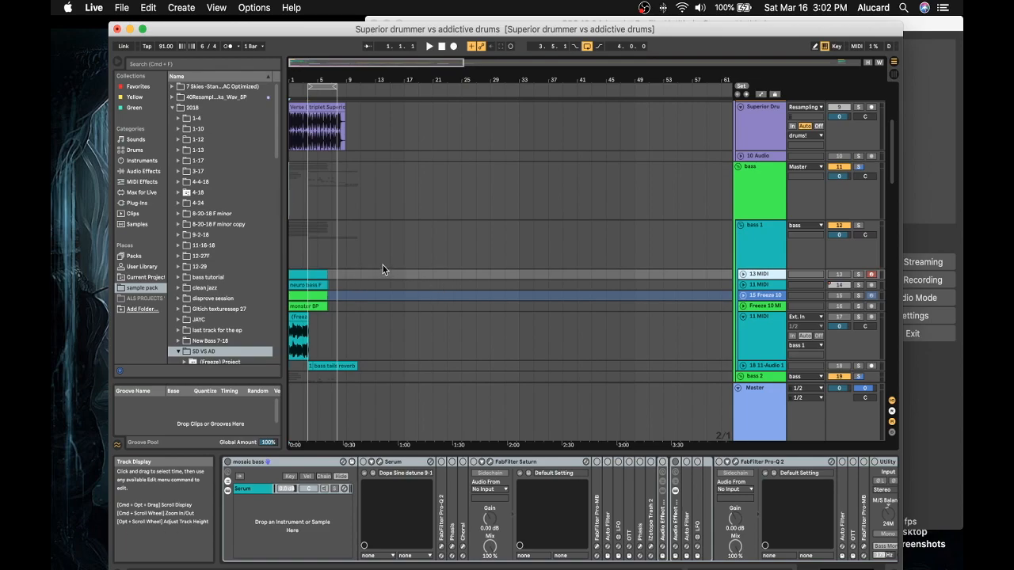
scroll(383, 265, down, 3)
scroll(382, 266, down, 2)
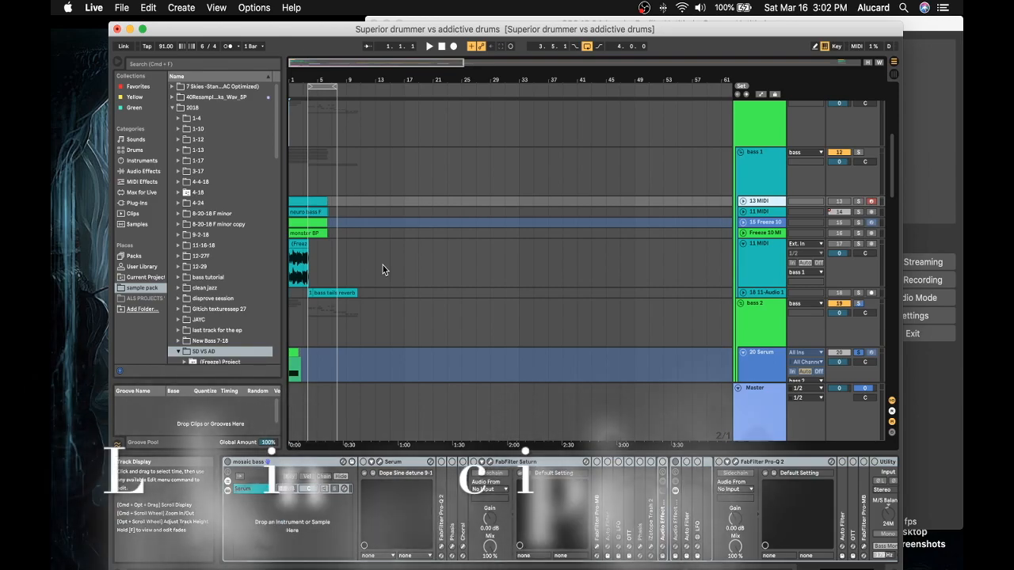
click(745, 155)
click(741, 152)
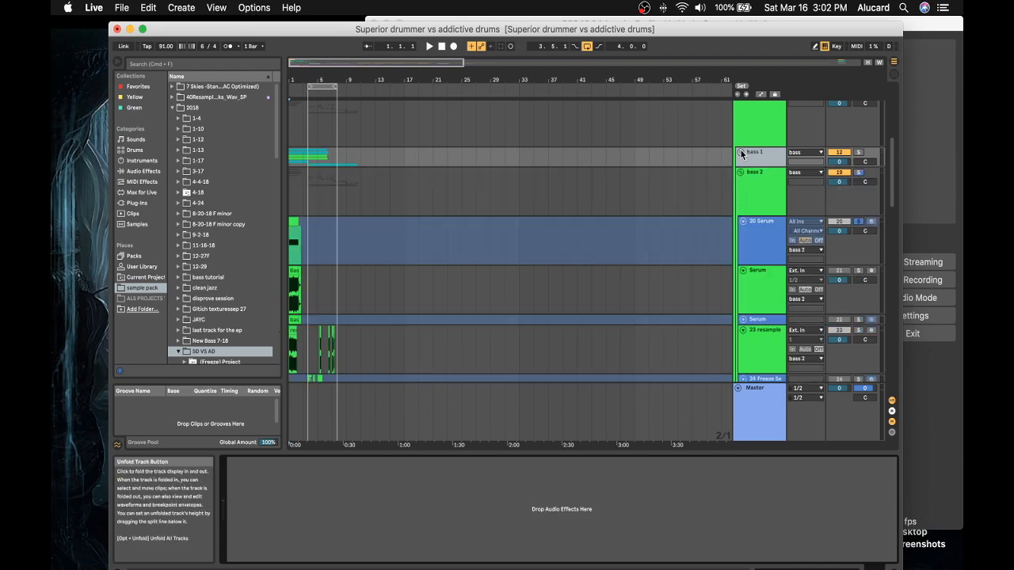
click(740, 152)
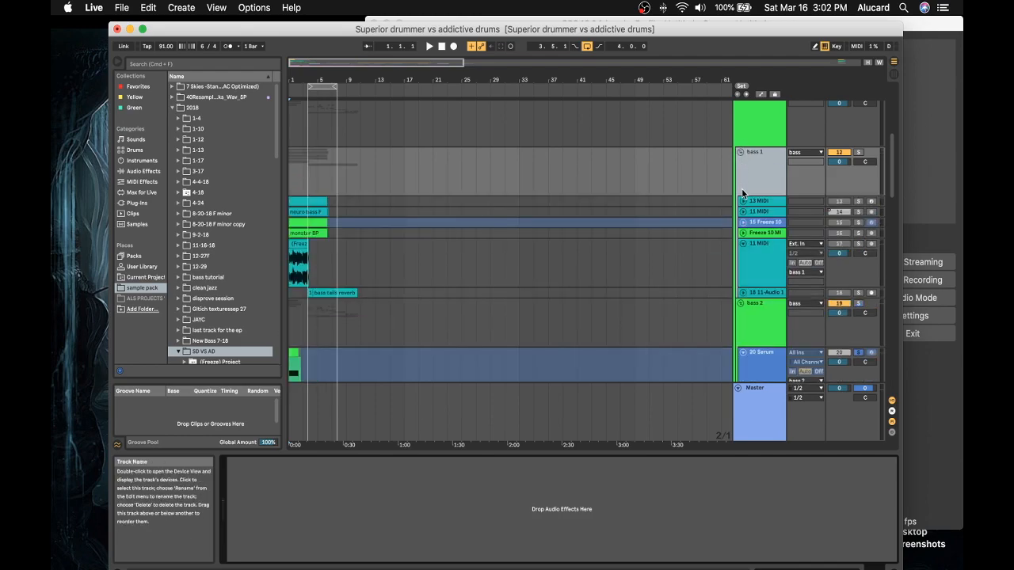
click(757, 202)
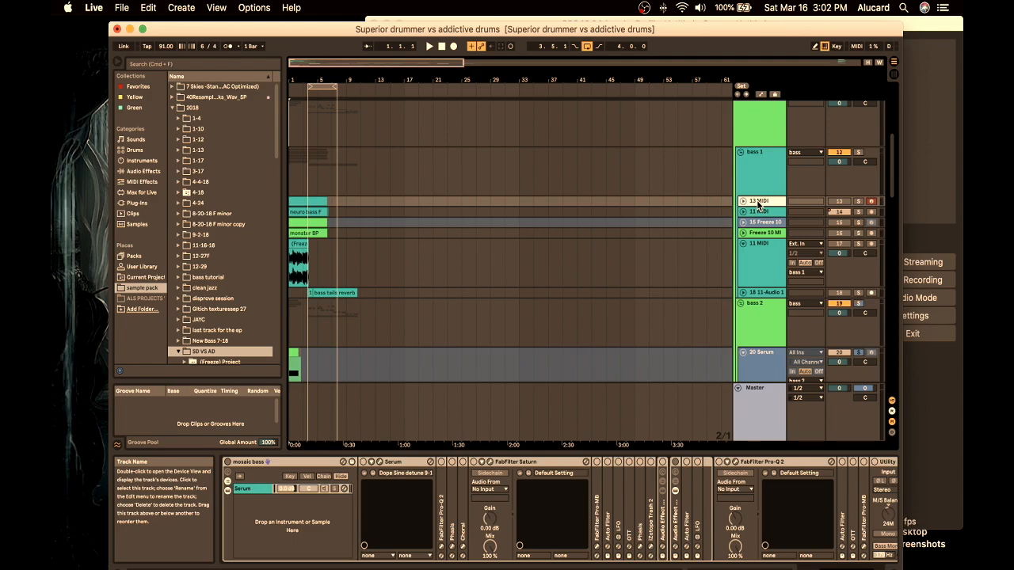
click(760, 180)
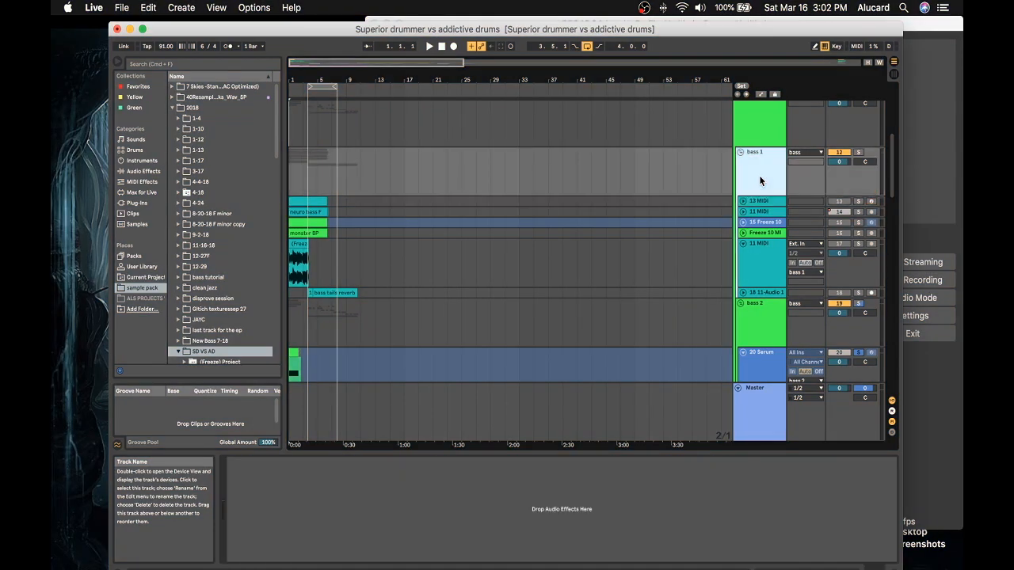
click(759, 211)
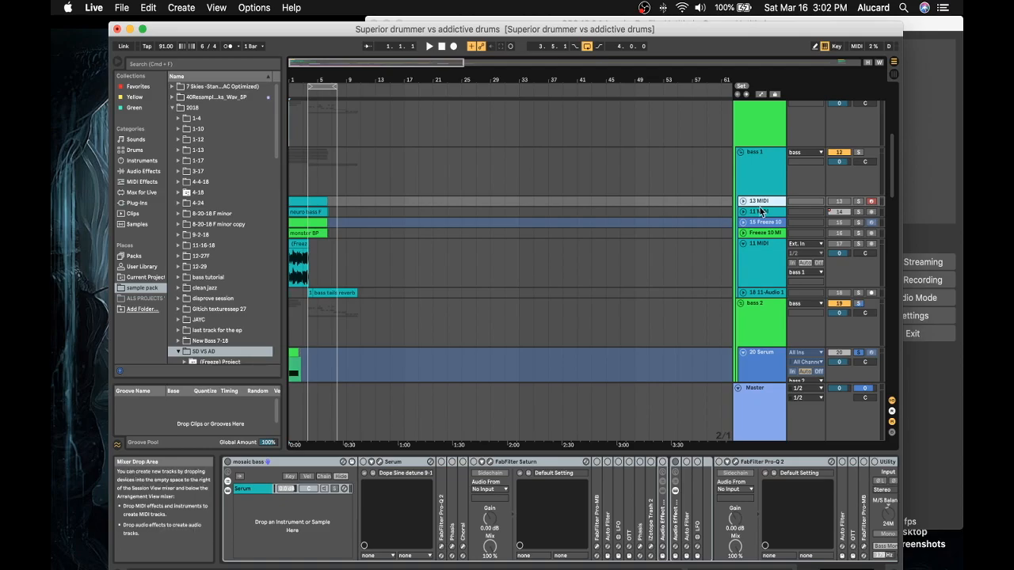
click(751, 202)
click(762, 159)
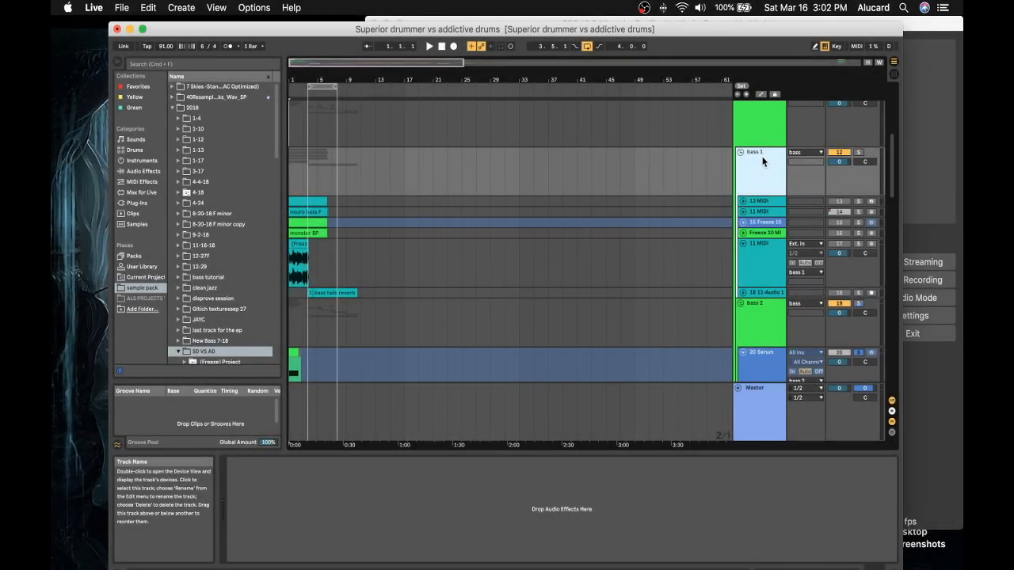
scroll(467, 159, up, 8)
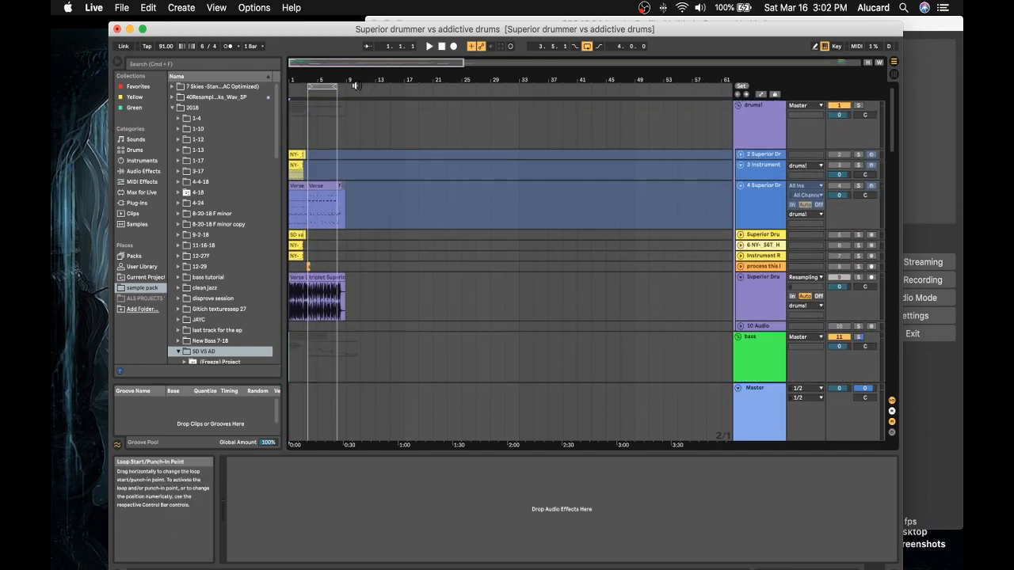
drag(321, 76, 321, 76)
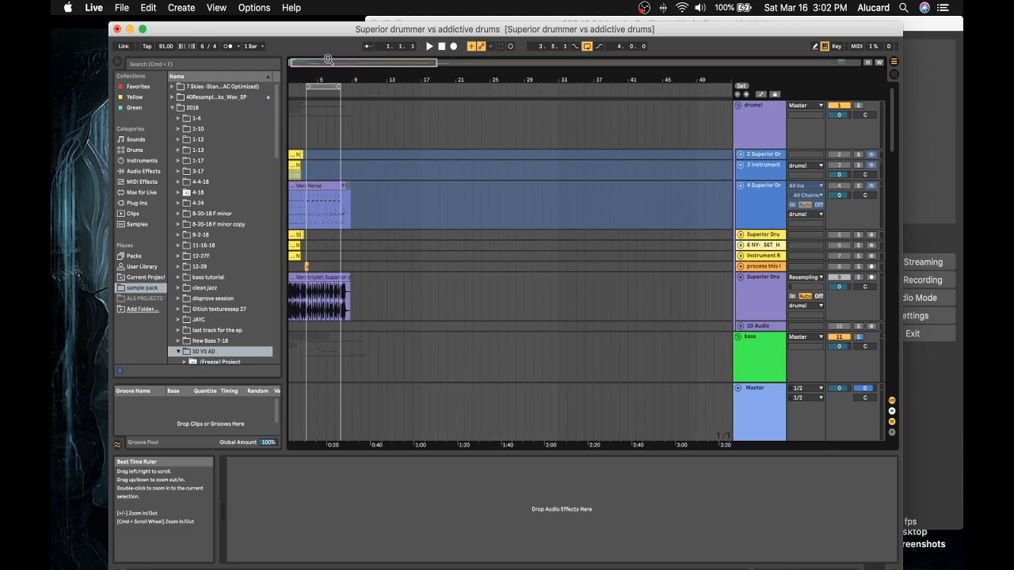
scroll(430, 119, down, 4)
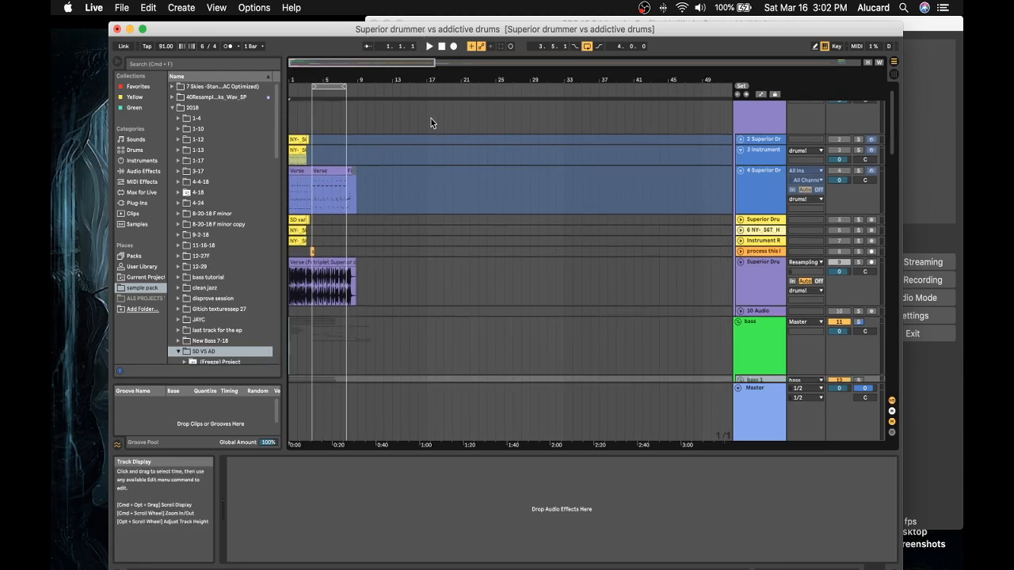
scroll(333, 245, down, 8)
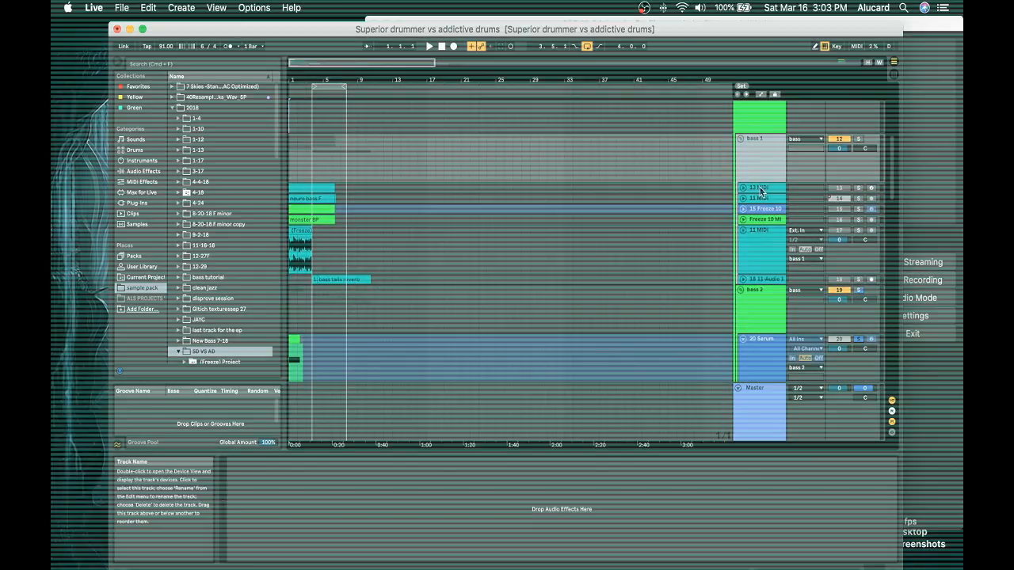
click(759, 188)
click(758, 155)
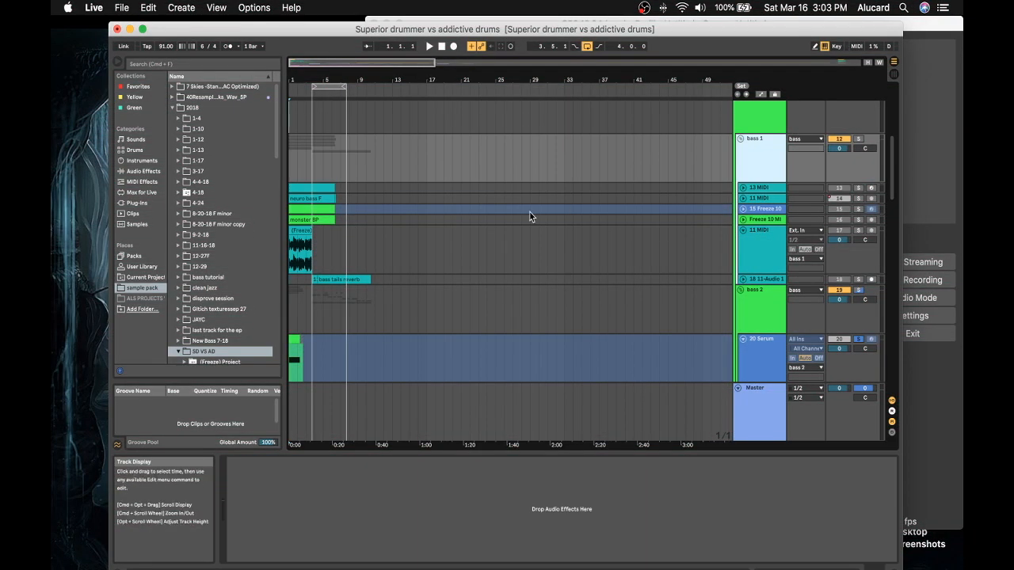
- Fold the drums! and bass groups to reach the tracks of the synths group
drag(298, 81, 298, 126)
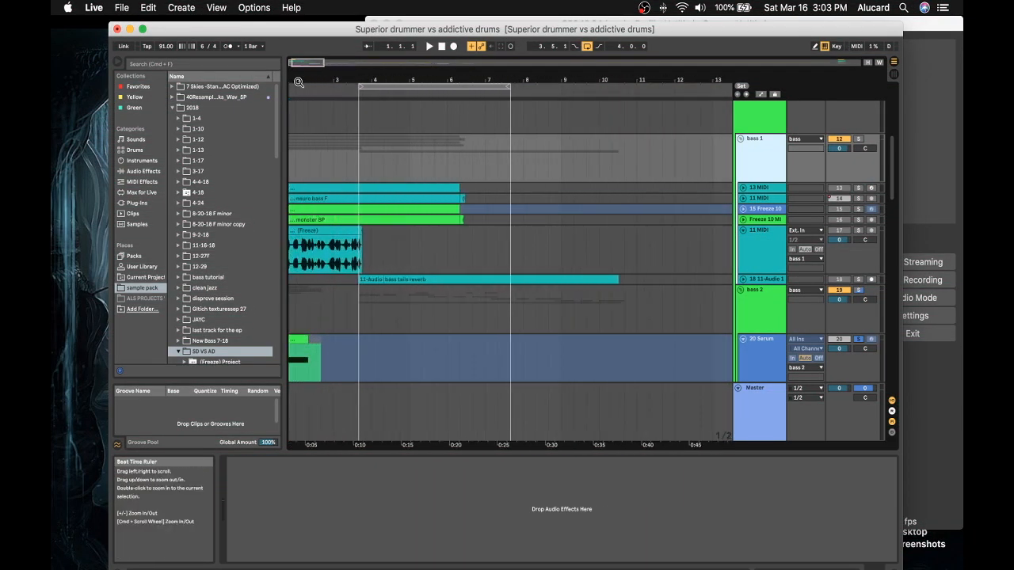
scroll(353, 137, up, 8)
scroll(353, 137, up, 1)
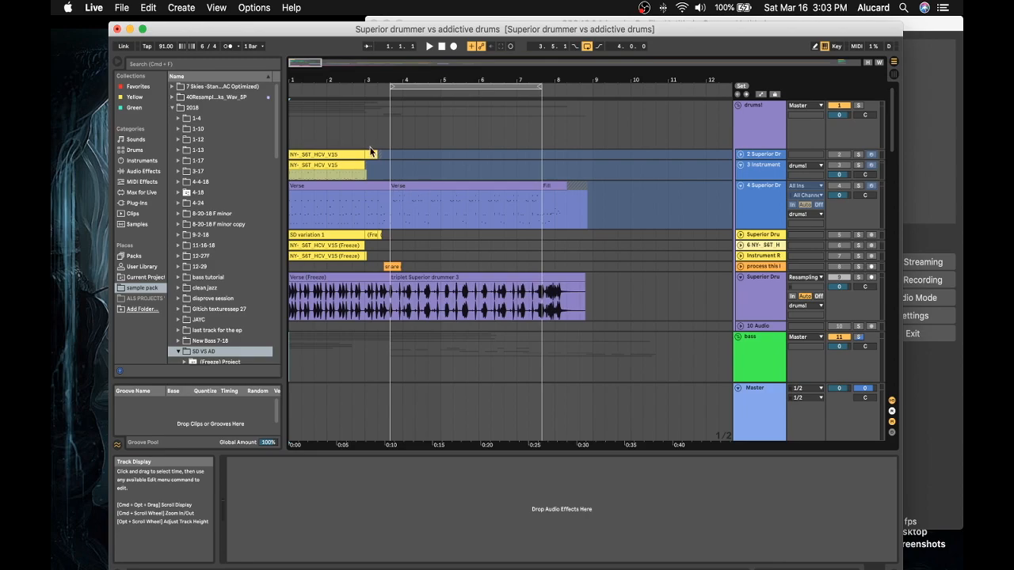
click(738, 105)
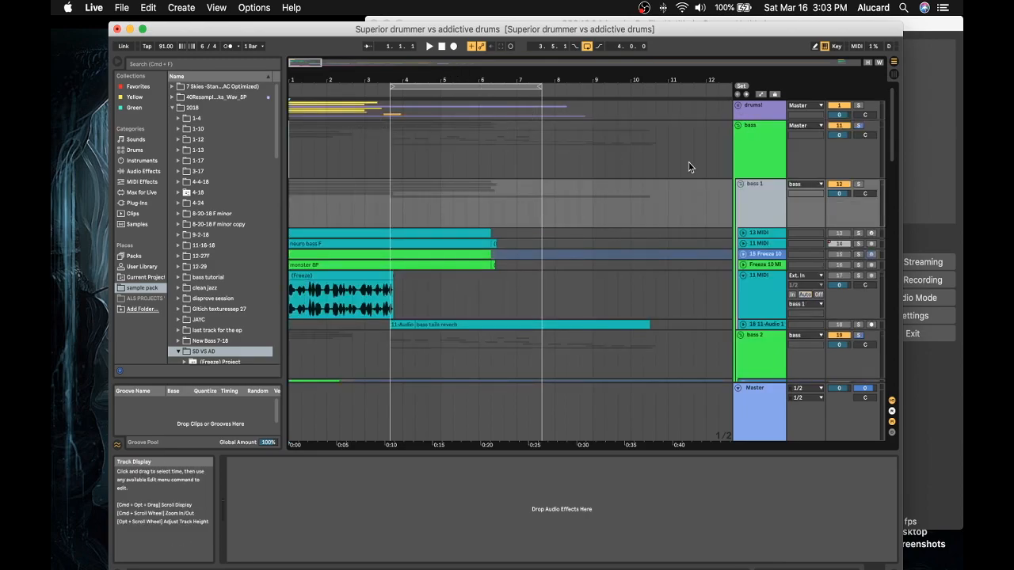
scroll(743, 160, down, 2)
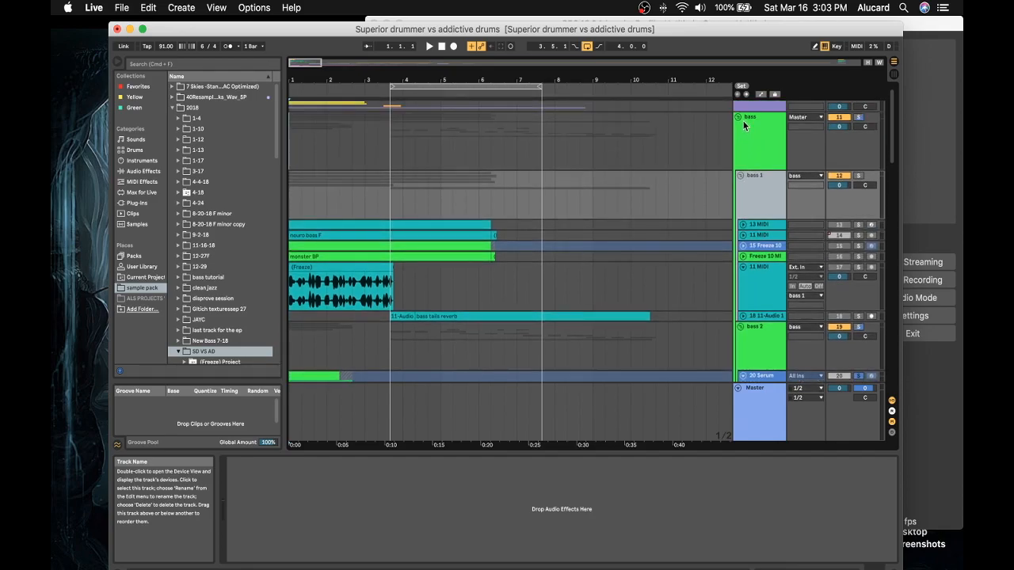
scroll(443, 176, down, 5)
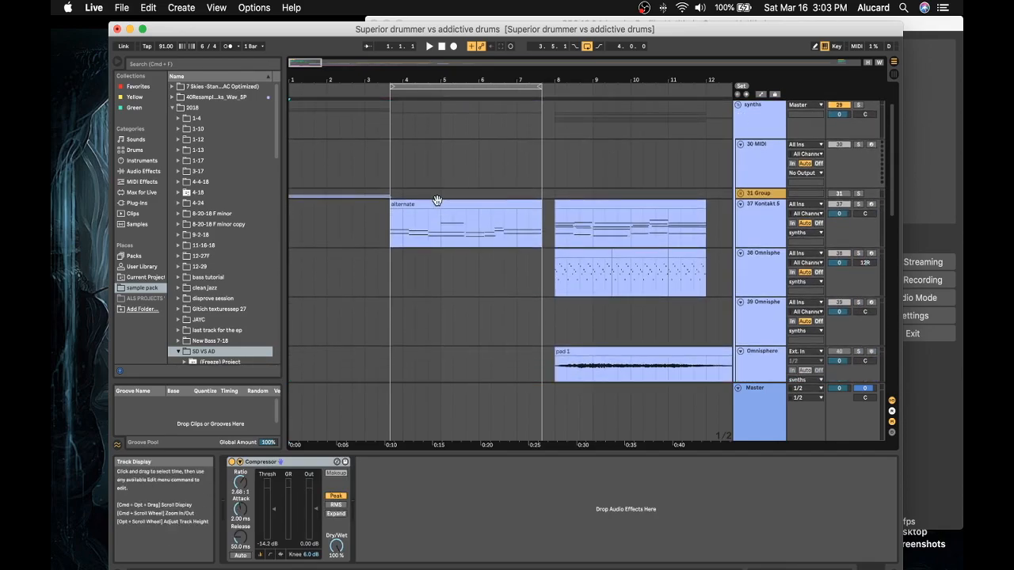
- Solo the Kontakt 5 track and play its alternate clip, and select the opening part of the Omnisphere clip on the track below
click(436, 200)
click(757, 220)
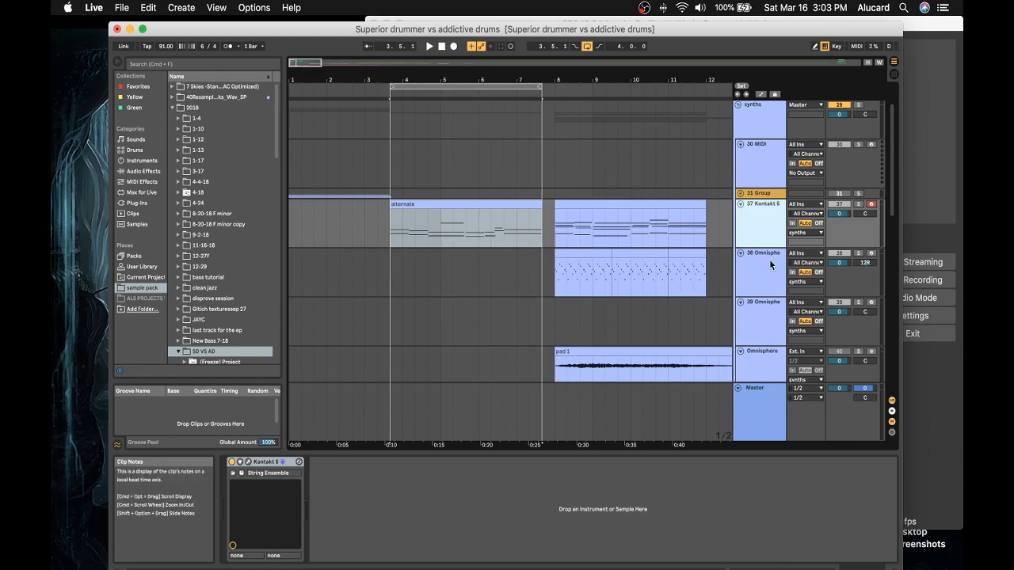
click(498, 211)
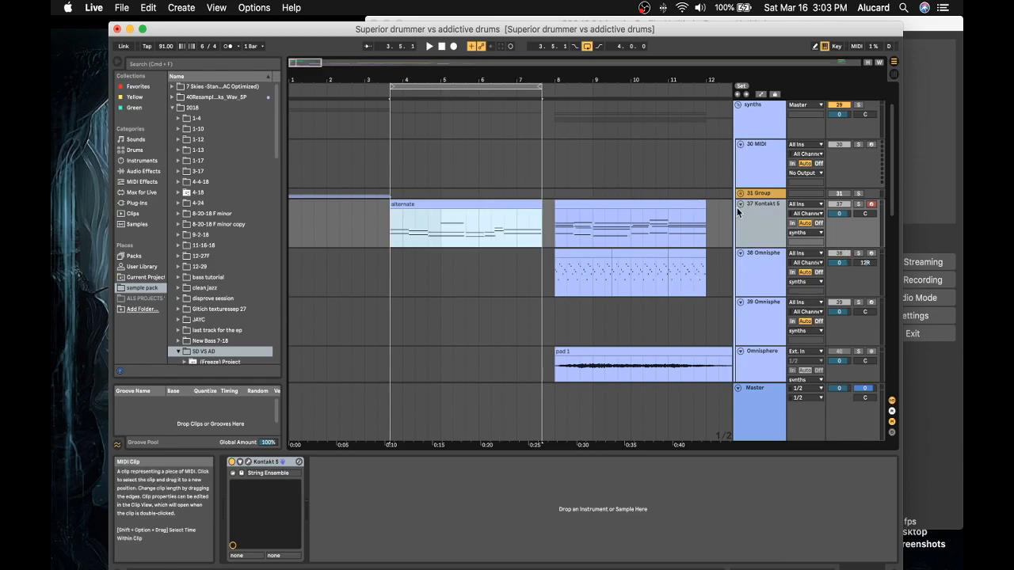
click(858, 204)
key(space)
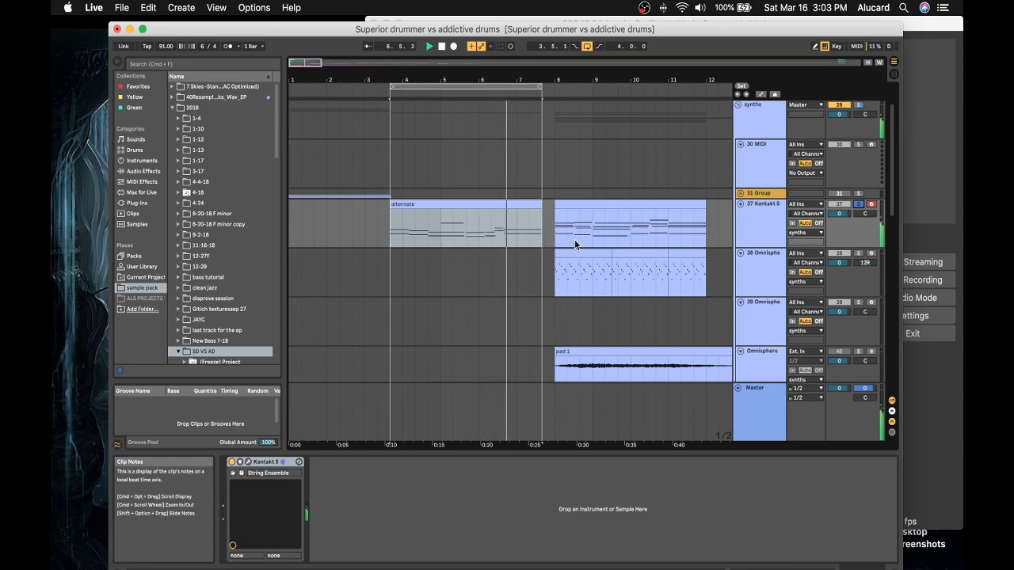
key(space)
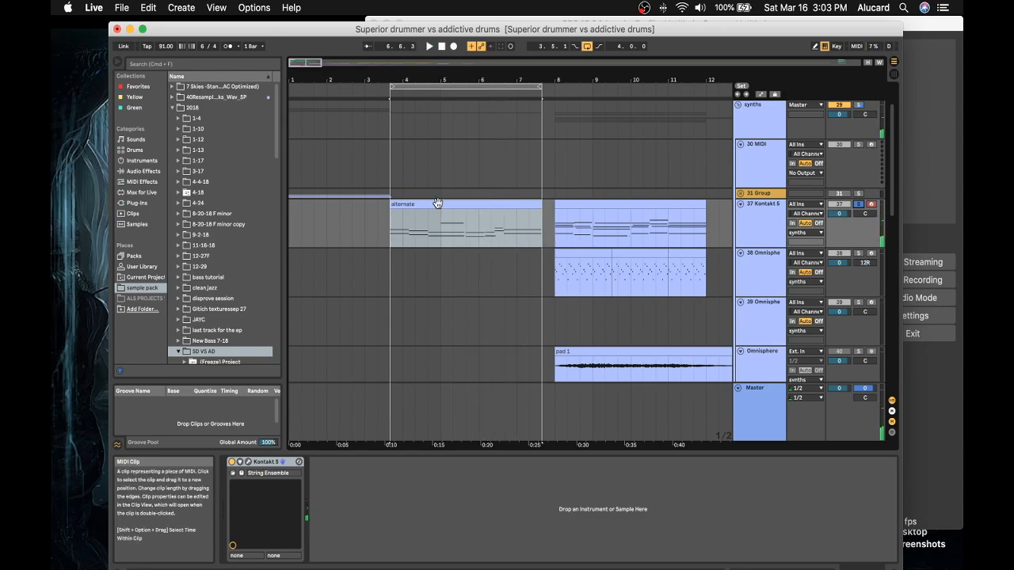
drag(574, 253, 606, 249)
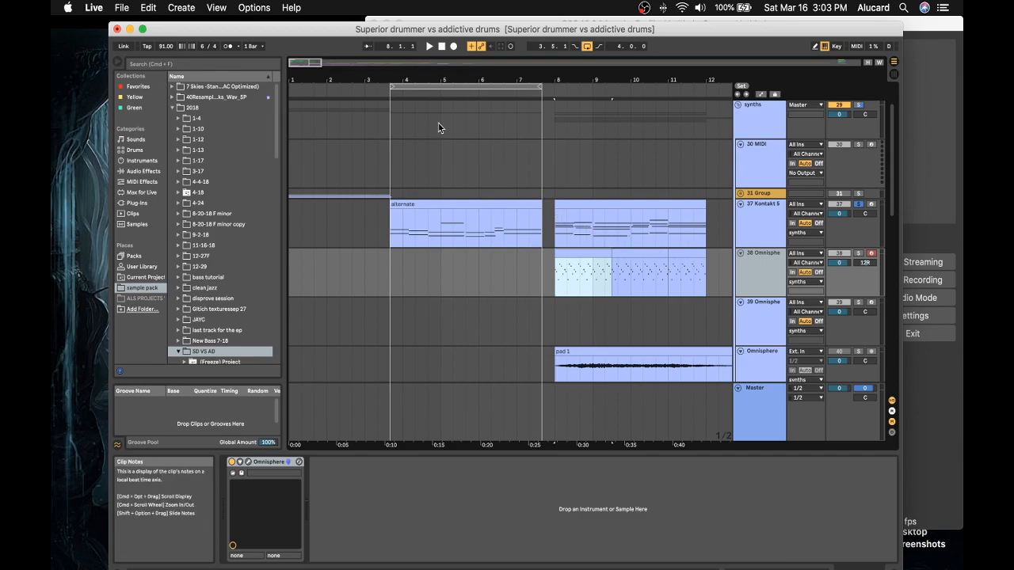
- Unfold the bass group and expand the 11 MIDI track that holds the neuro bass F clip
scroll(421, 163, up, 2)
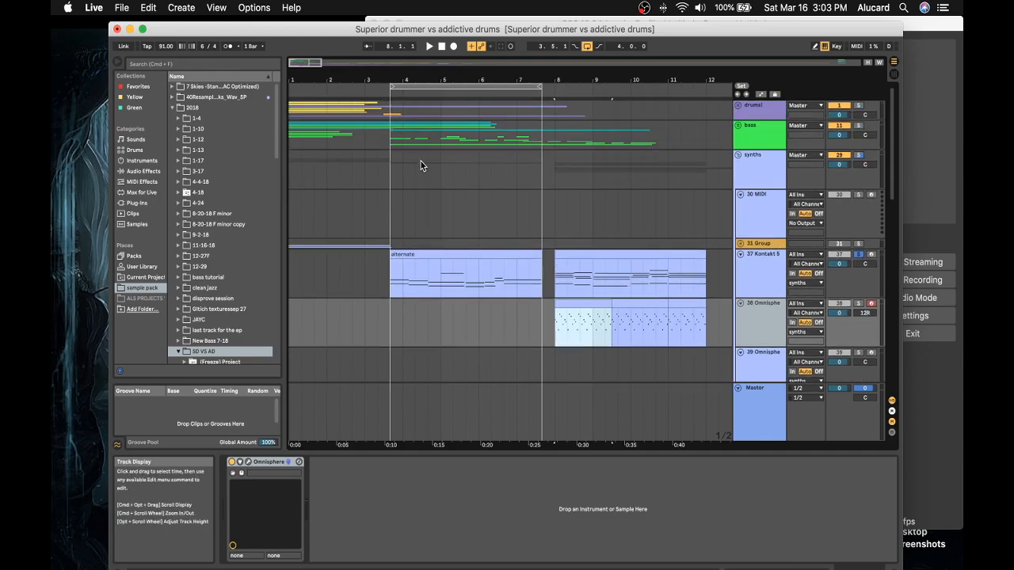
click(742, 129)
click(738, 125)
scroll(724, 173, down, 2)
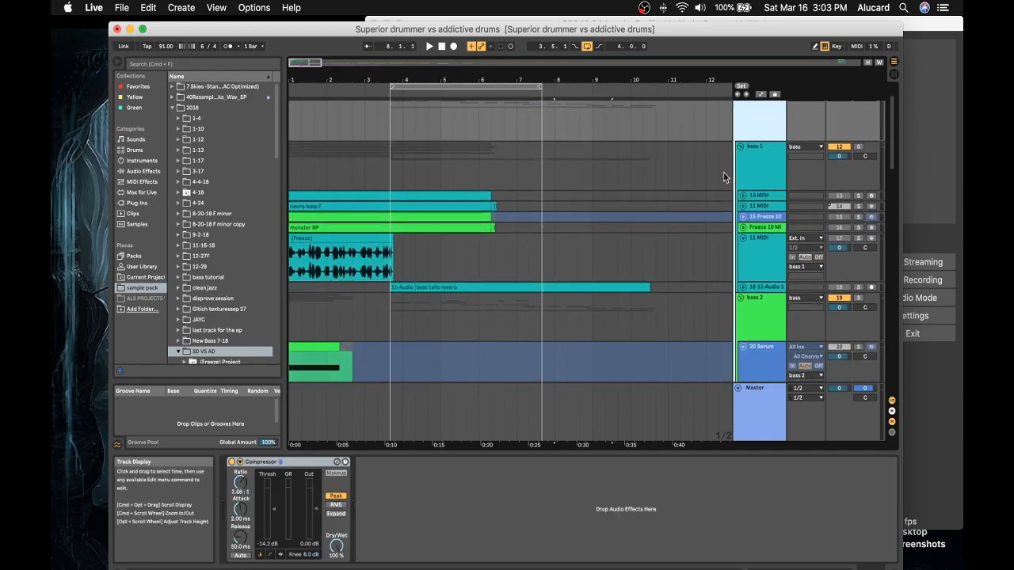
click(742, 209)
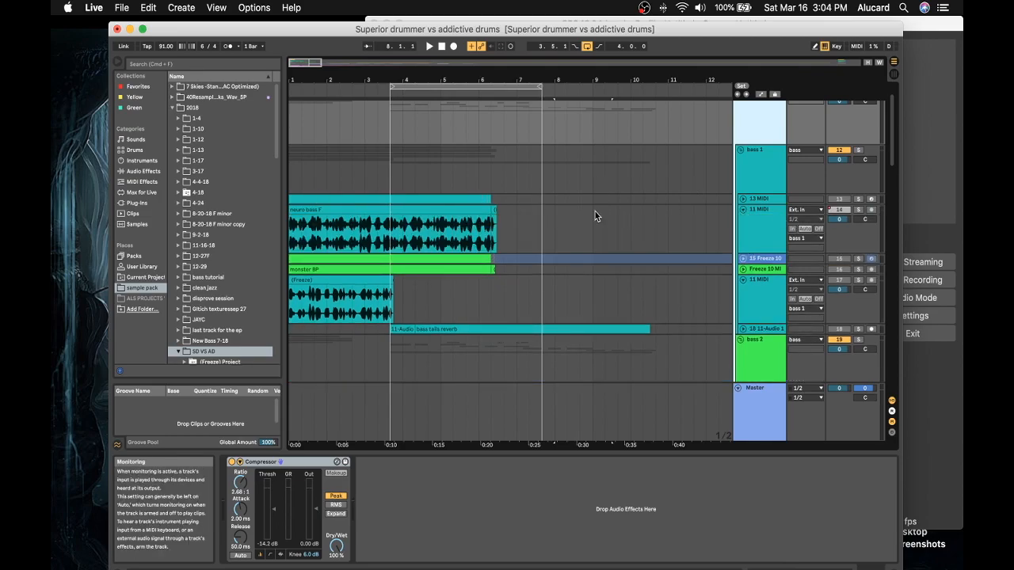
- Solo the 11 MIDI track and play the neuro bass F clip from its start
click(315, 221)
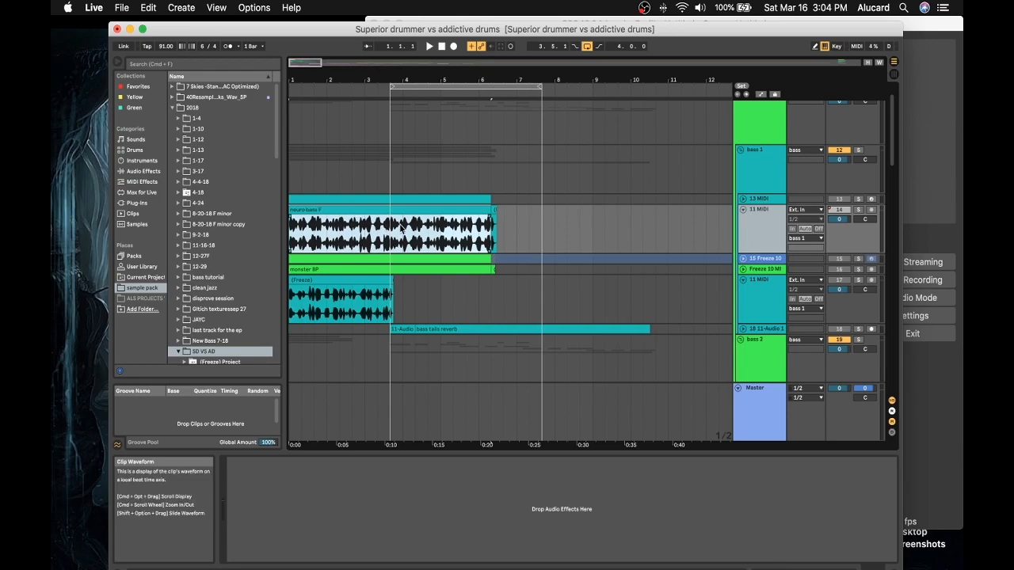
scroll(402, 228, down, 1)
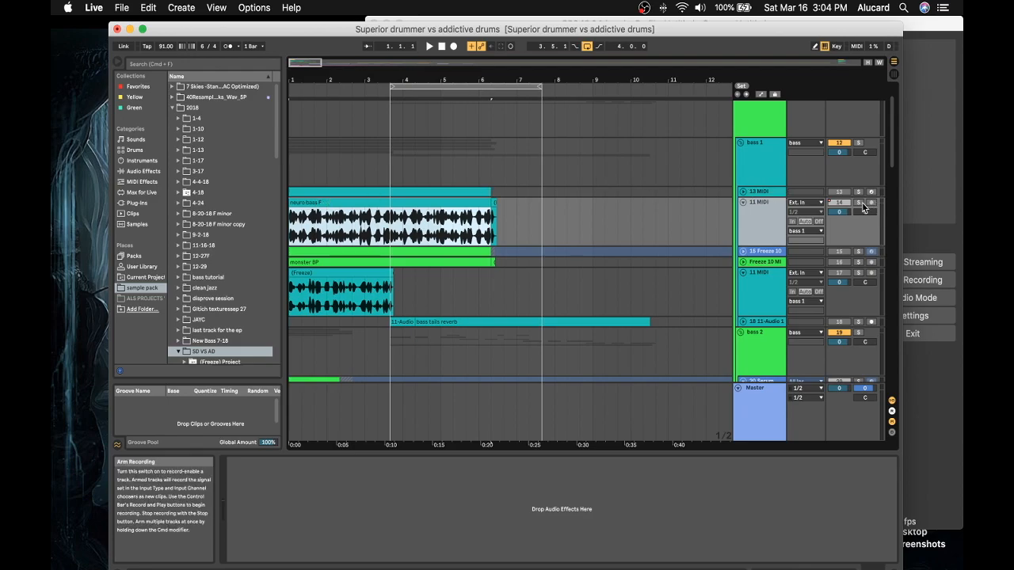
key(space)
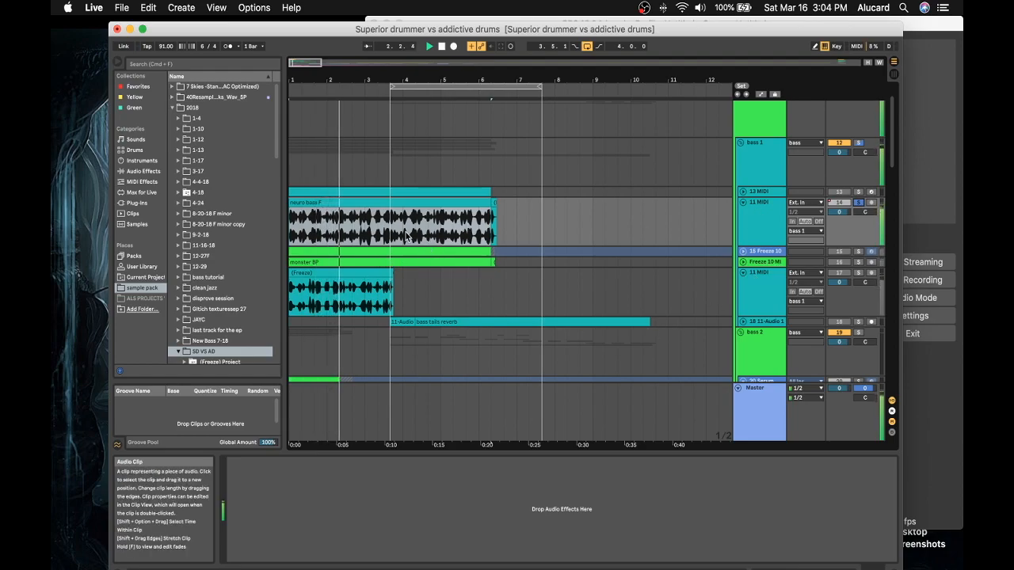
key(space)
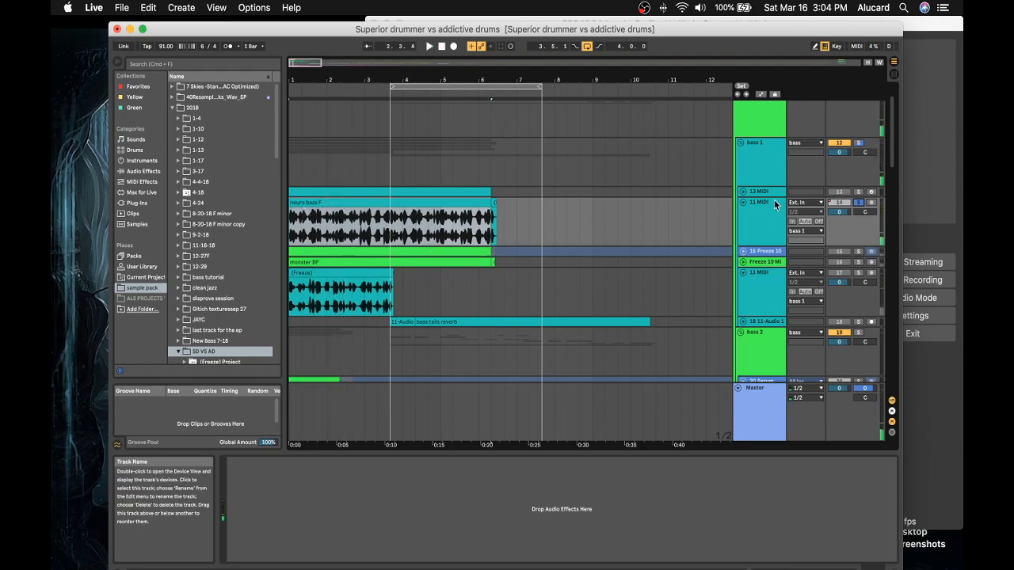
- Unfold the 13 MIDI track and open the Serum plug-in window from its mosaic bass rack
click(742, 191)
click(403, 197)
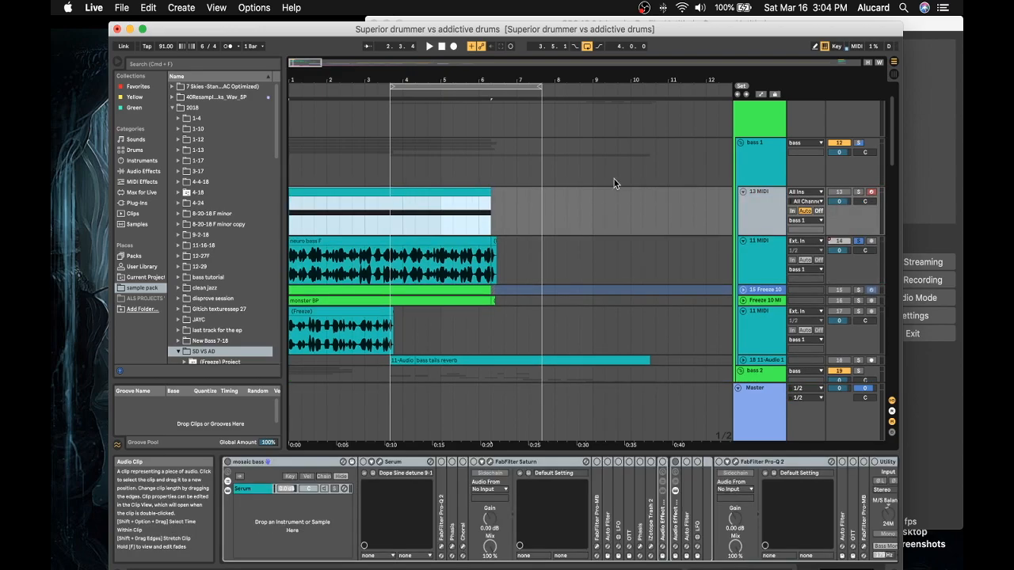
click(770, 206)
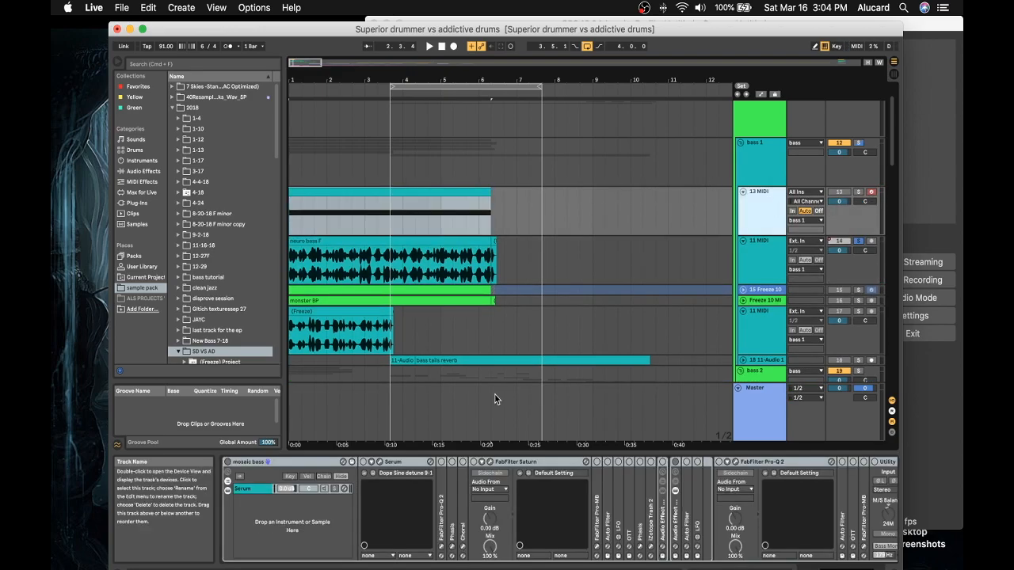
click(380, 464)
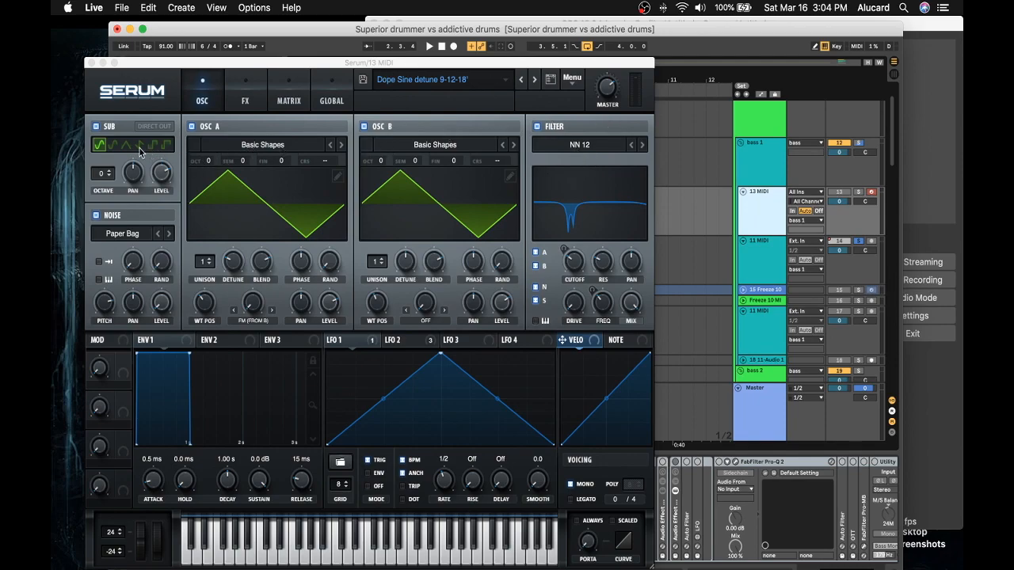
- Review Serum's effects page from Hyper/Dimension down to the compressor, and close the plug-in window
click(244, 100)
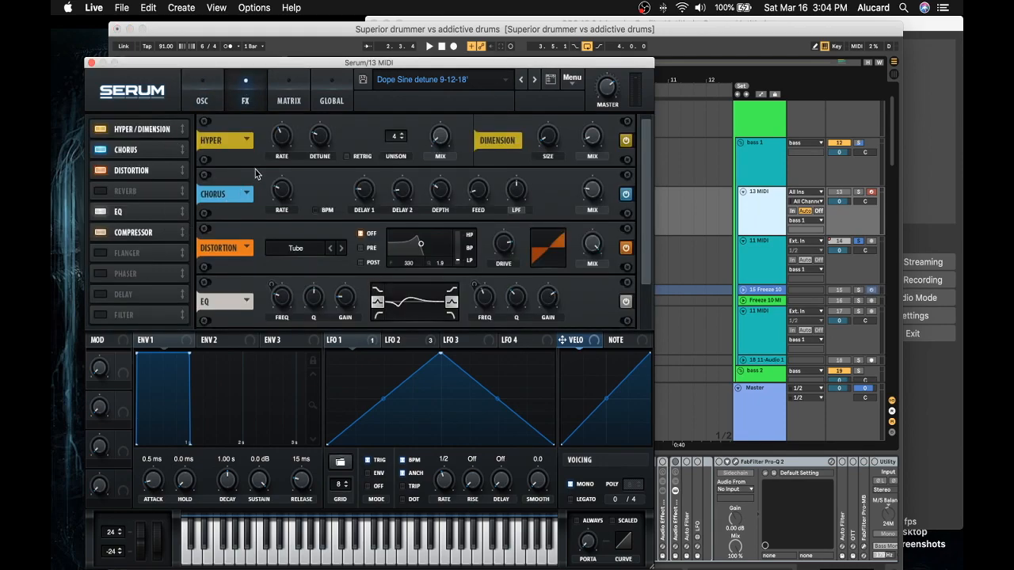
scroll(264, 182, down, 1)
drag(644, 158, 644, 222)
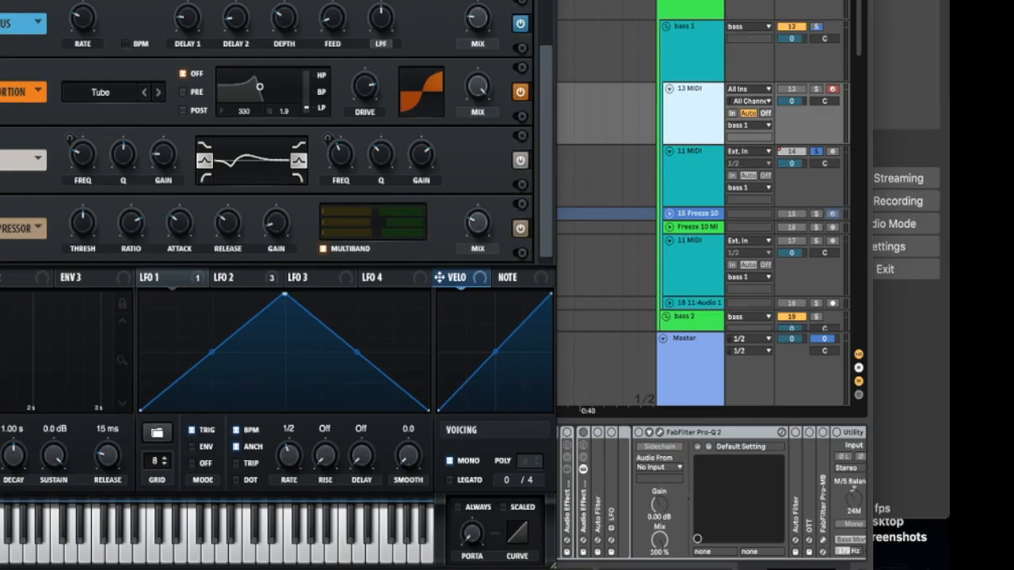
click(91, 63)
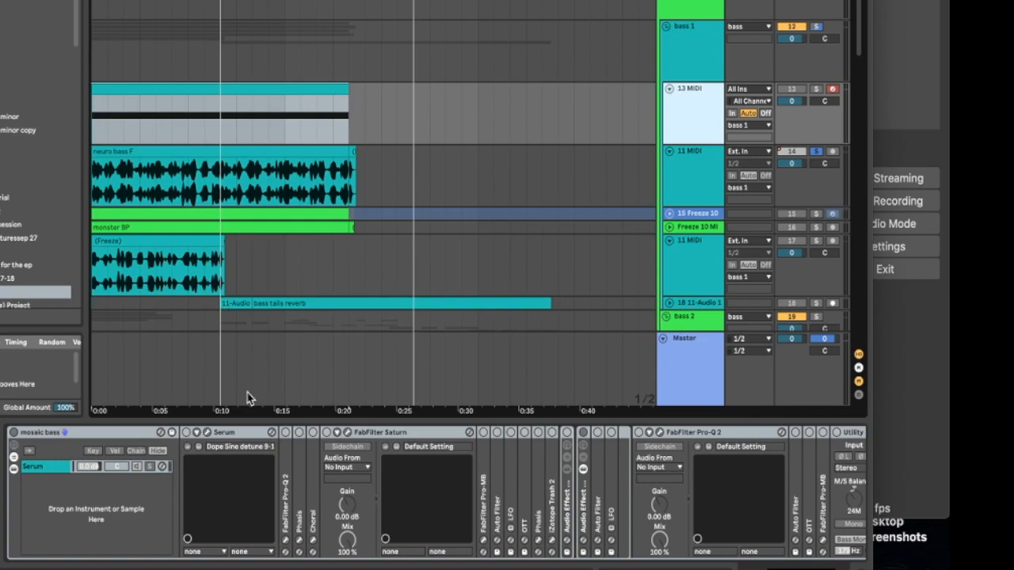
- Unfold the Auto Filter in the 13 MIDI device chain and look along the devices up to iZotope Trash 2
click(236, 433)
click(284, 458)
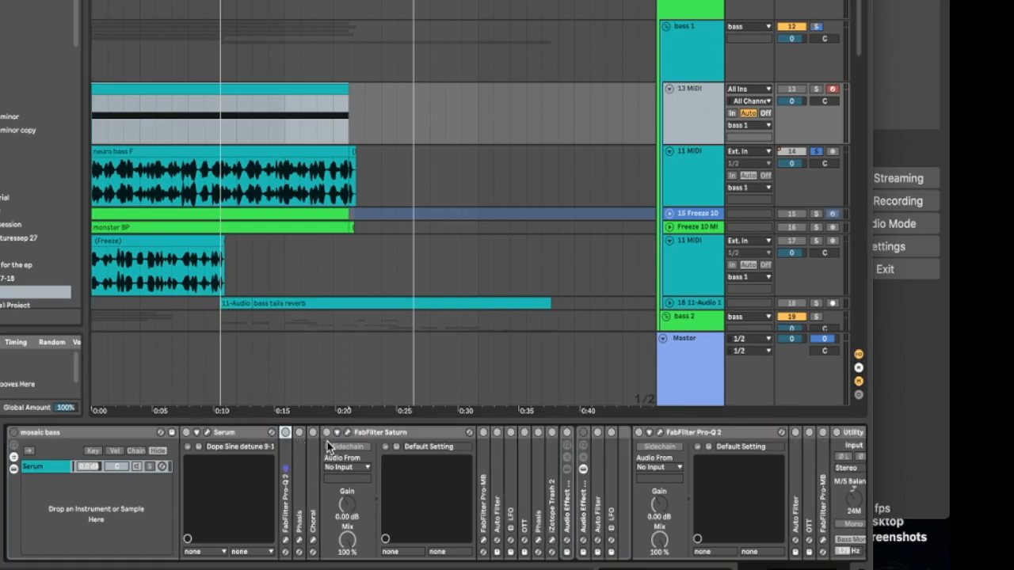
click(483, 445)
scroll(484, 445, right, 1)
double_click(478, 450)
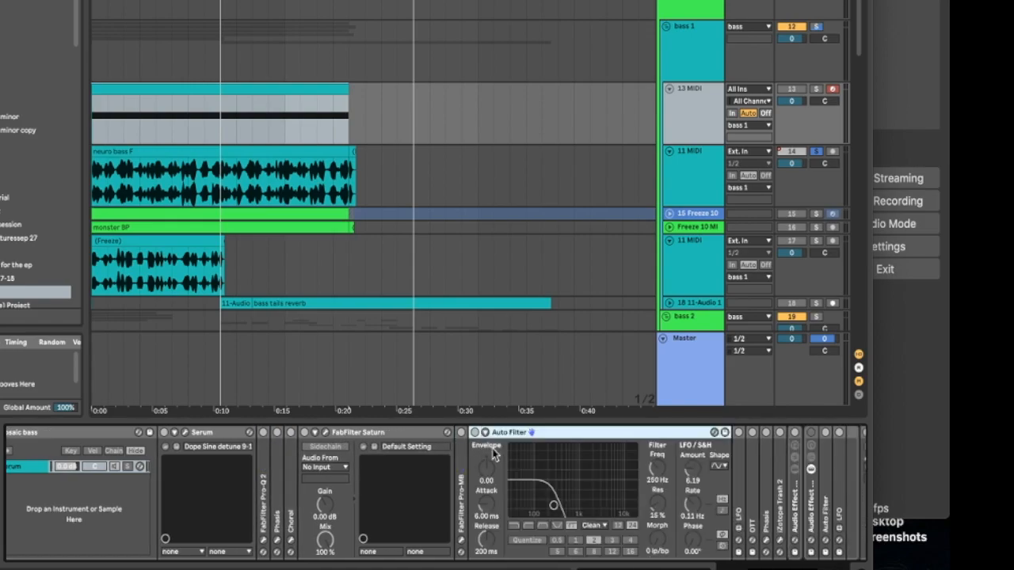
scroll(500, 454, right, 2)
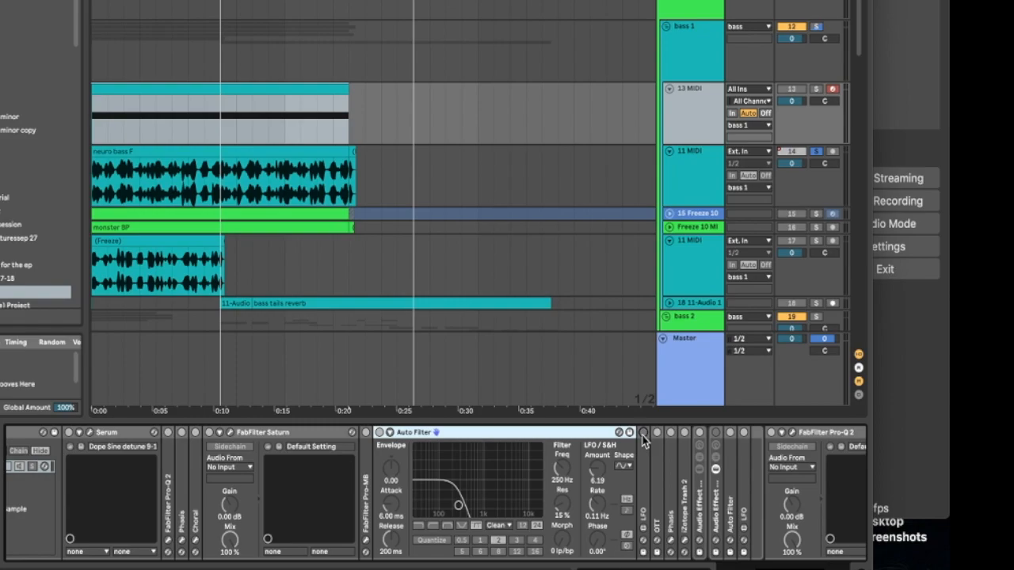
scroll(642, 447, right, 2)
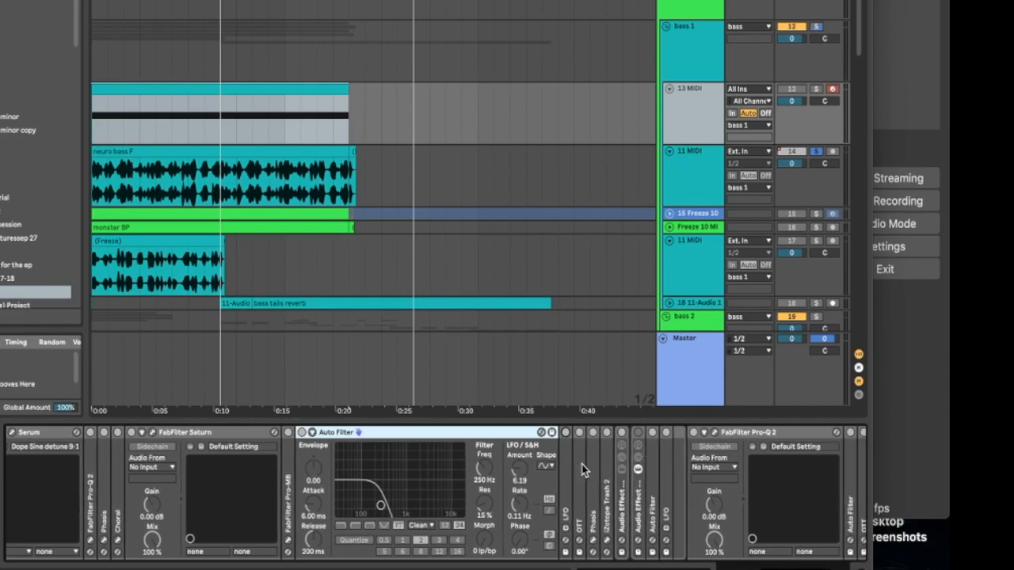
scroll(582, 469, right, 1)
scroll(555, 483, right, 2)
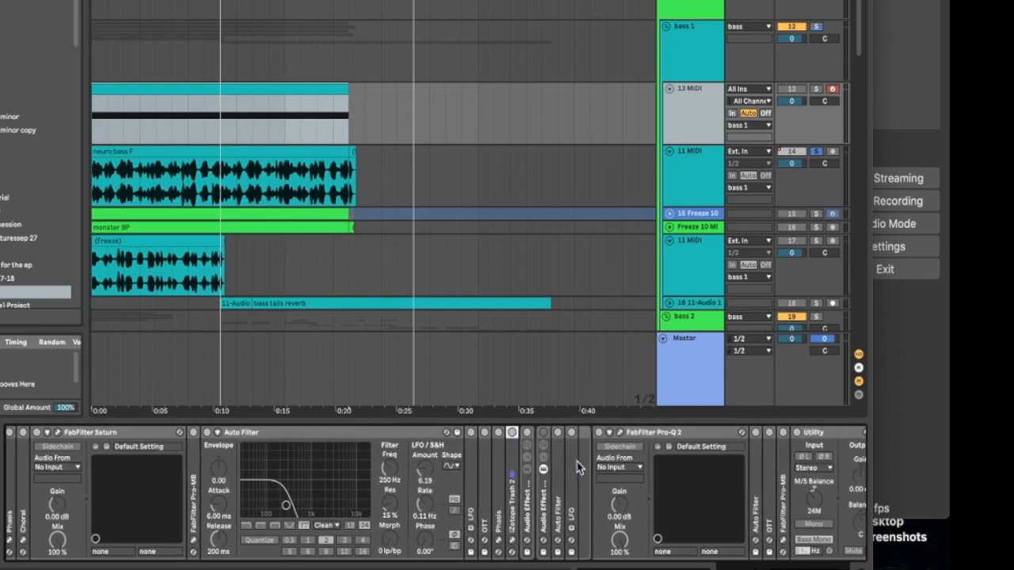
- Unfold the first Audio Effect Rack after iZotope Trash 2 and inspect the contents of both its chains
double_click(527, 489)
scroll(526, 488, right, 4)
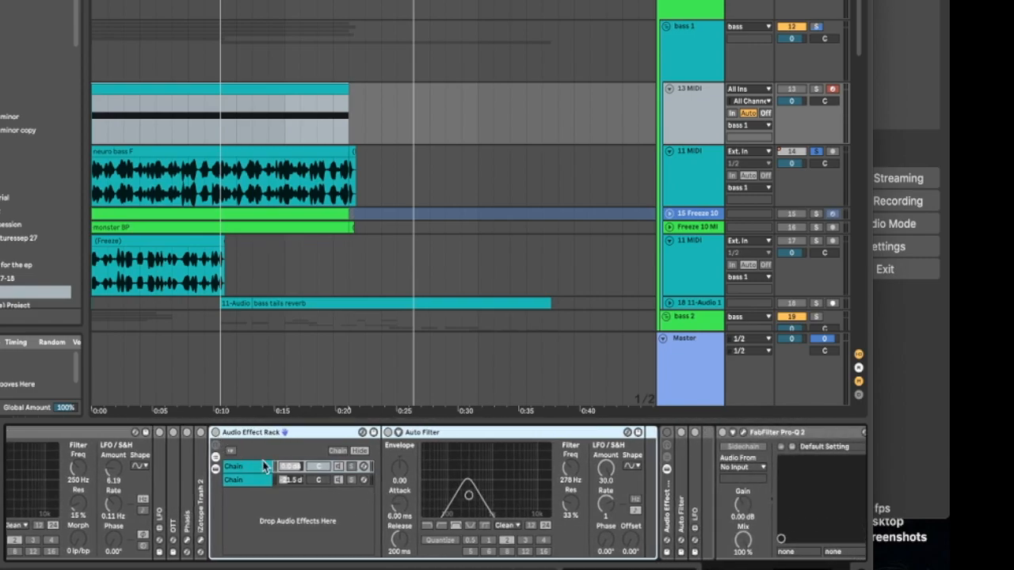
click(244, 469)
click(243, 481)
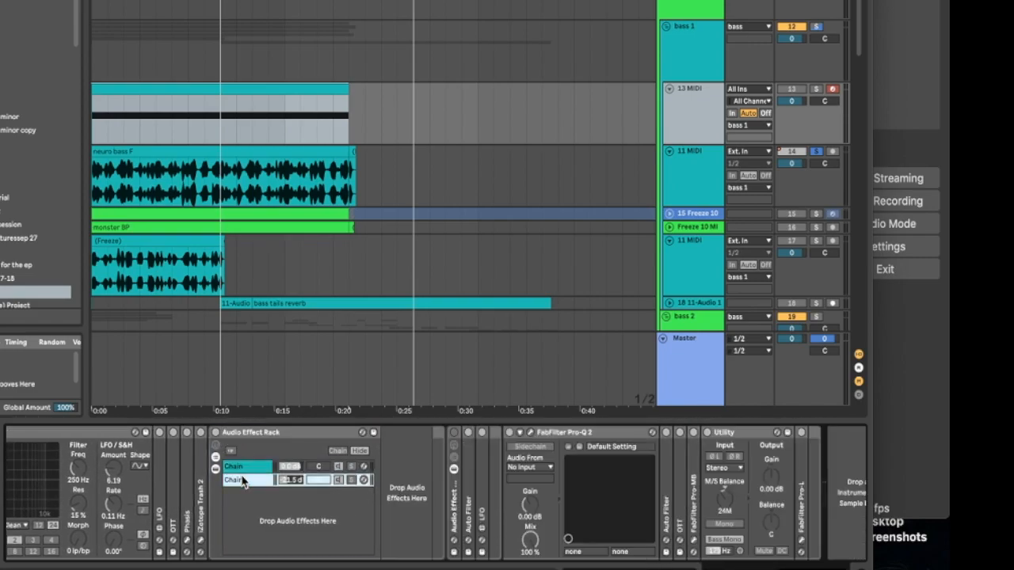
scroll(253, 441, right, 1)
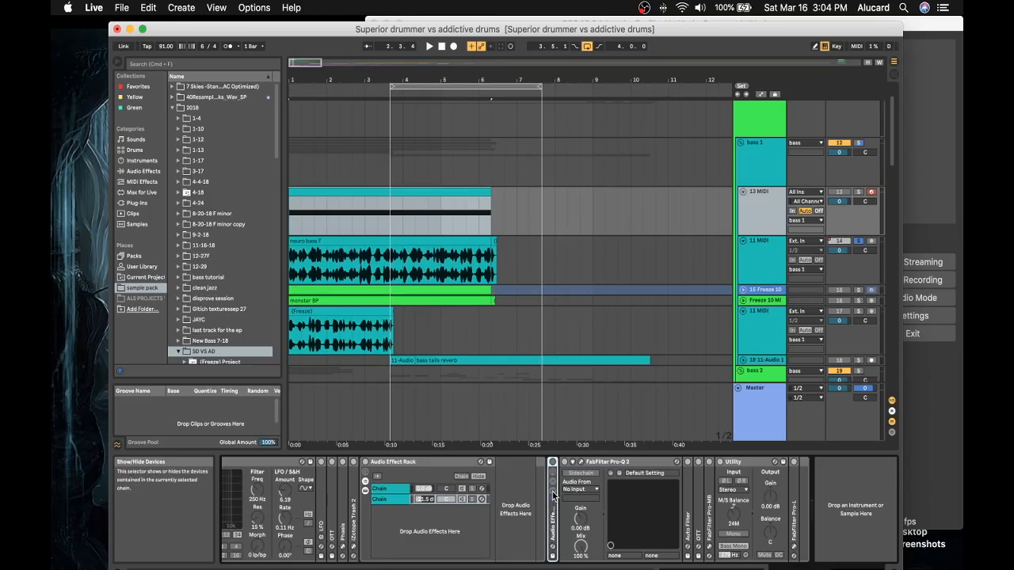
- Unfold the second Audio Effect Rack and review the remaining devices through the end of the 13 MIDI chain
double_click(553, 505)
scroll(602, 499, right, 5)
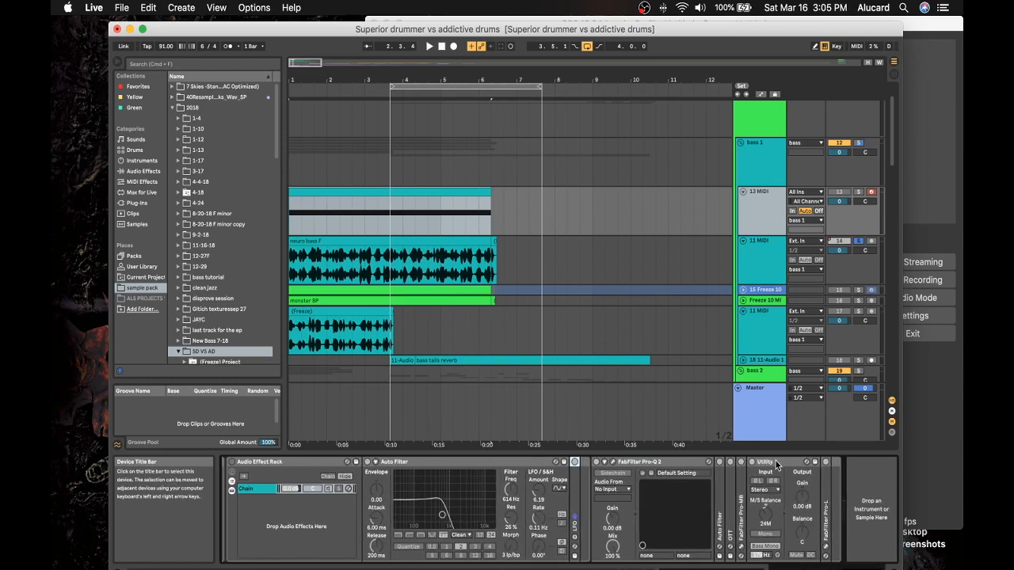
scroll(649, 467, left, 10)
scroll(438, 483, left, 8)
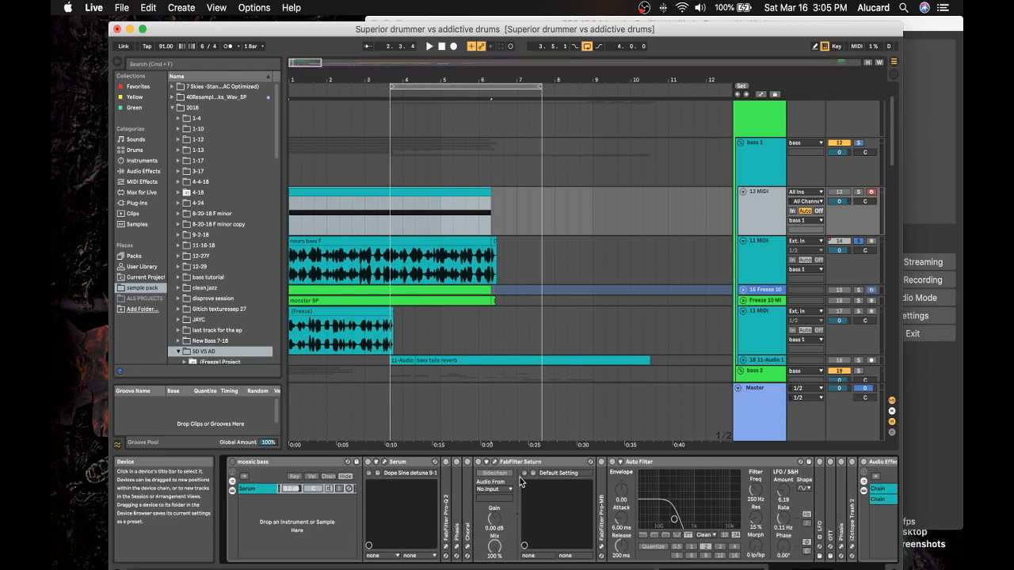
- Fold Serum, FabFilter Saturn, Auto Filter, both Audio Effect Racks, the second FabFilter Pro-Q 2 and Utility in the device chain
double_click(510, 462)
double_click(418, 461)
double_click(486, 462)
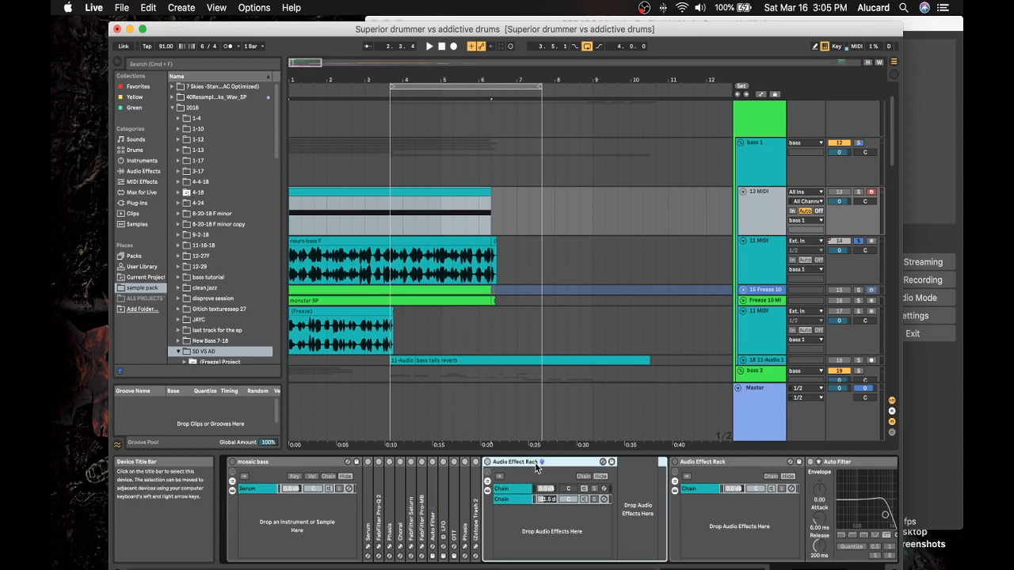
double_click(494, 463)
double_click(551, 462)
double_click(583, 462)
double_click(582, 463)
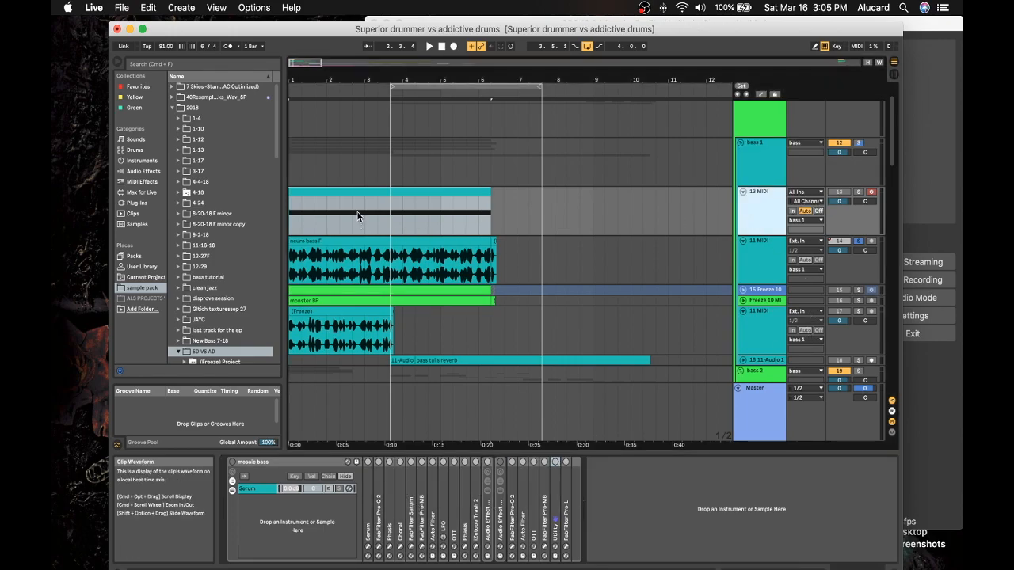
- Select the 11 MIDI track with the neuro bass F clip, and unfold the 15 Freeze 10 track below it
click(760, 241)
scroll(389, 229, down, 3)
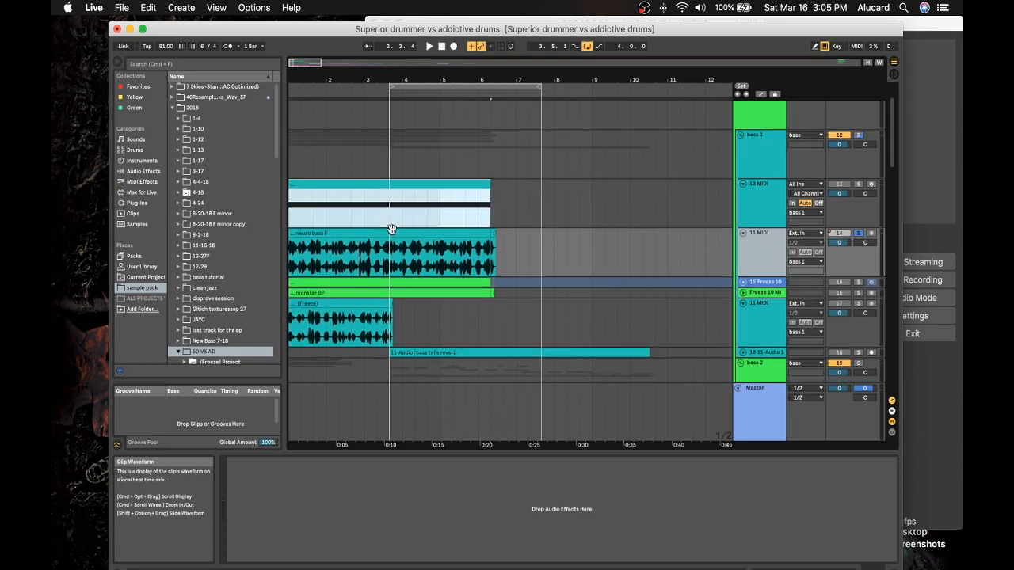
click(743, 247)
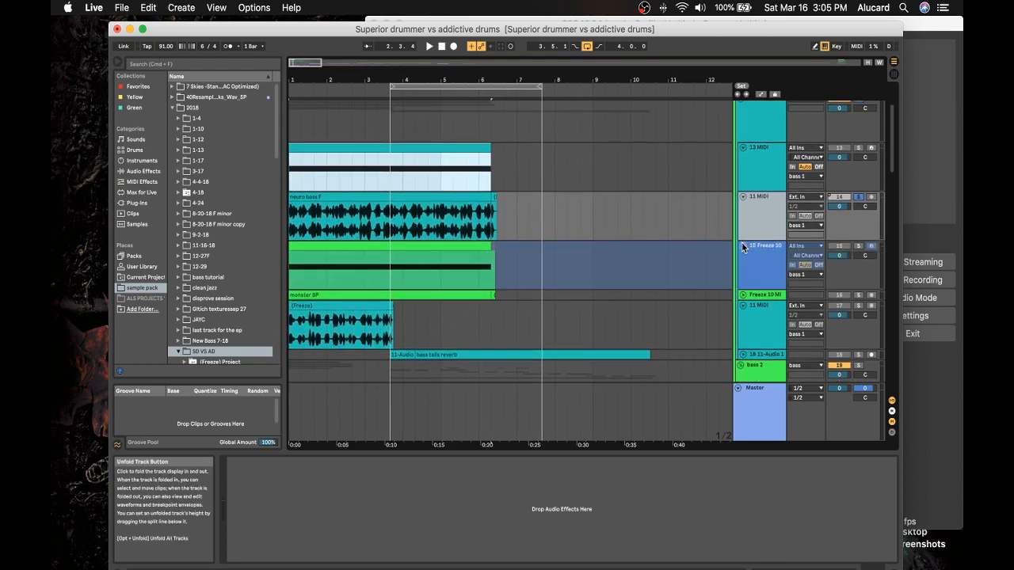
scroll(744, 230, down, 3)
- Solo the 15 Freeze 10 track and play its MIDI clip from the start
click(749, 217)
click(857, 205)
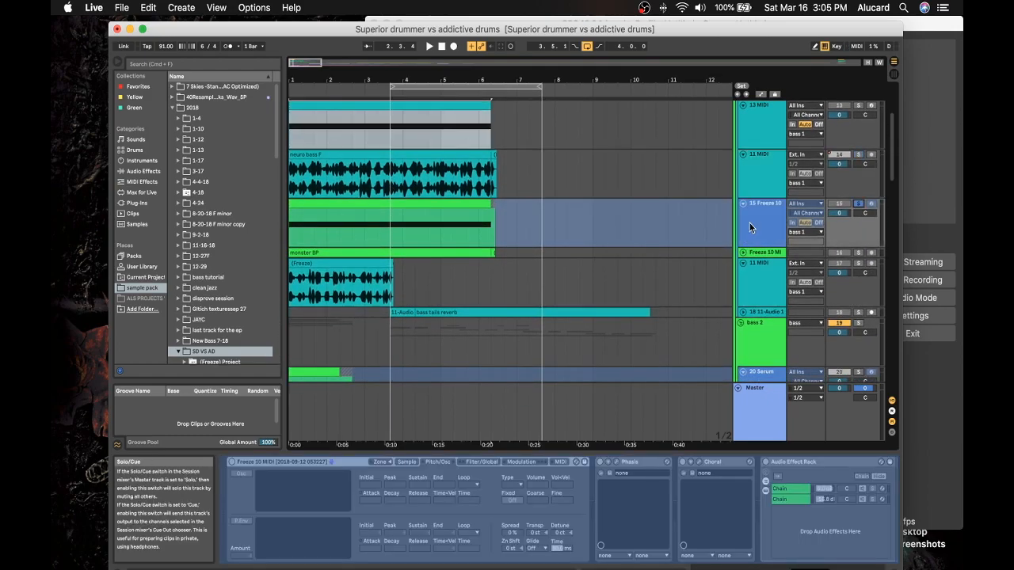
click(442, 207)
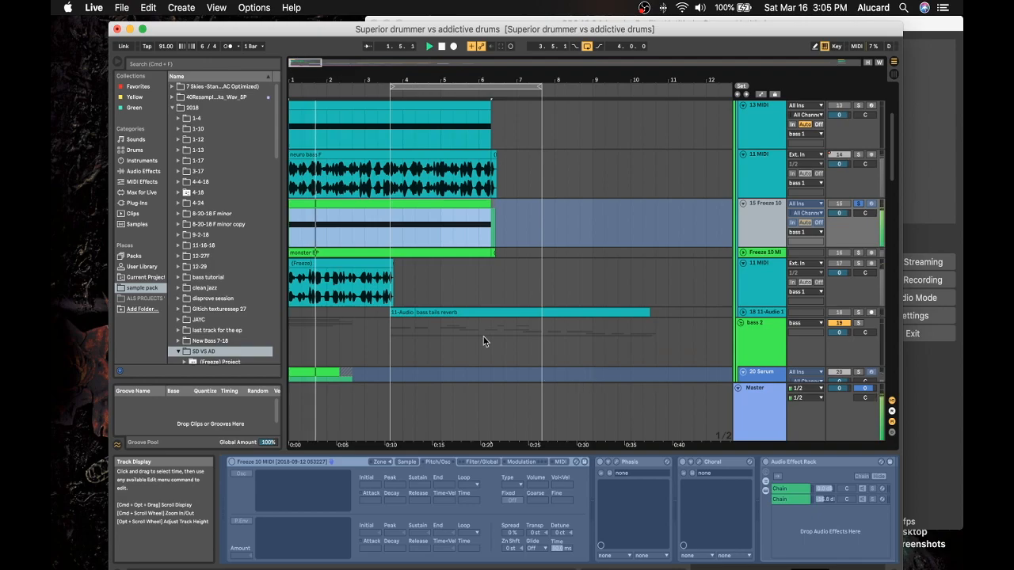
scroll(364, 221, down, 2)
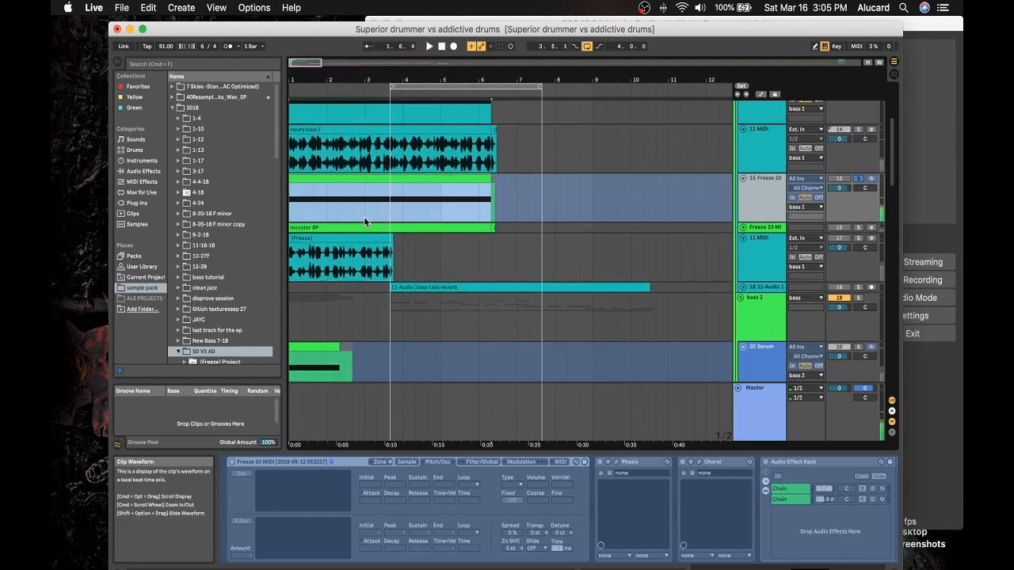
- Select and unfold the Freeze 10 MIDI track that holds the monster BP clip
click(325, 133)
click(761, 215)
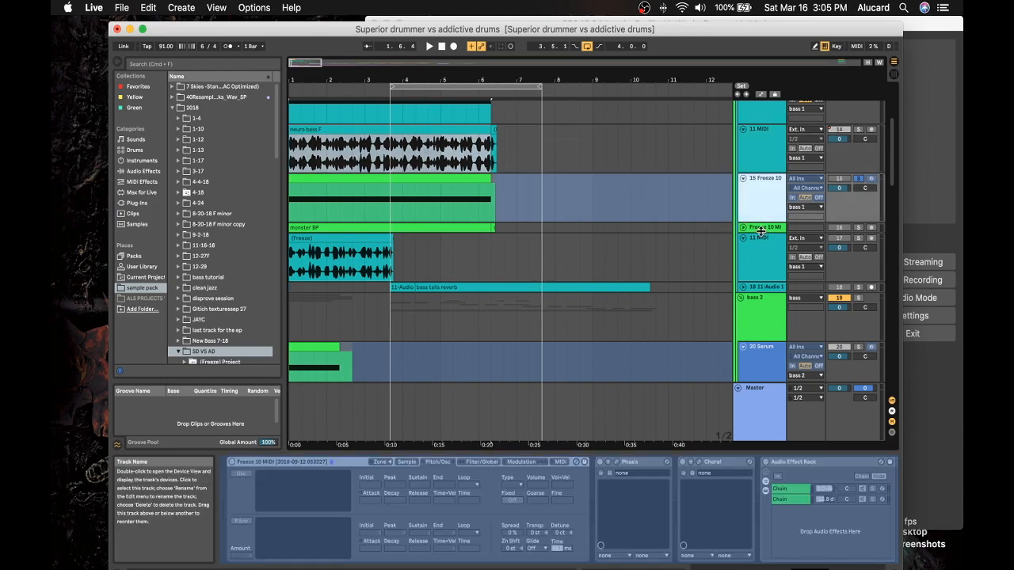
click(761, 229)
click(742, 228)
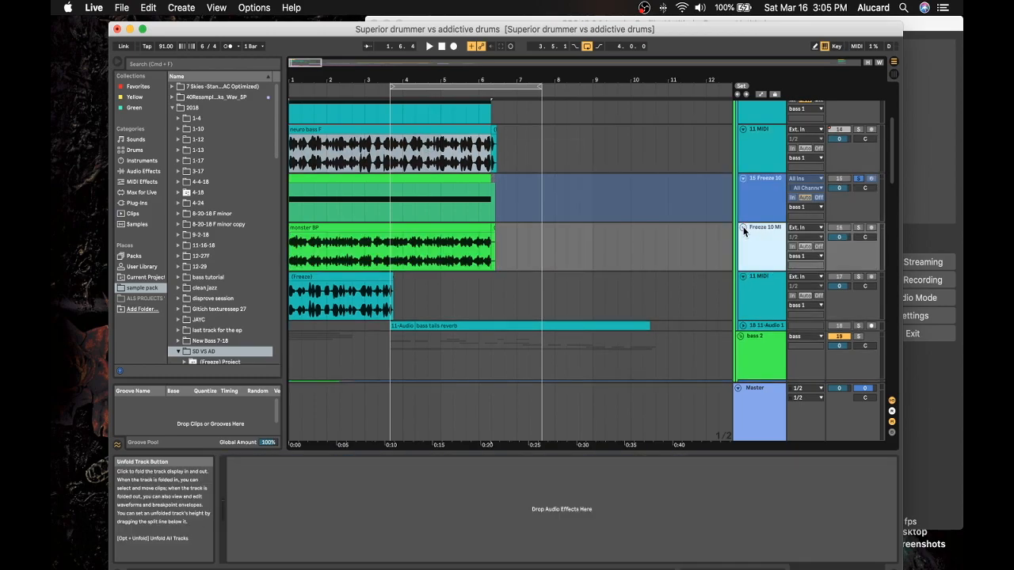
- Select the monster BP clip and audition it with the Freeze 10 MIDI track soloed
click(426, 230)
click(335, 175)
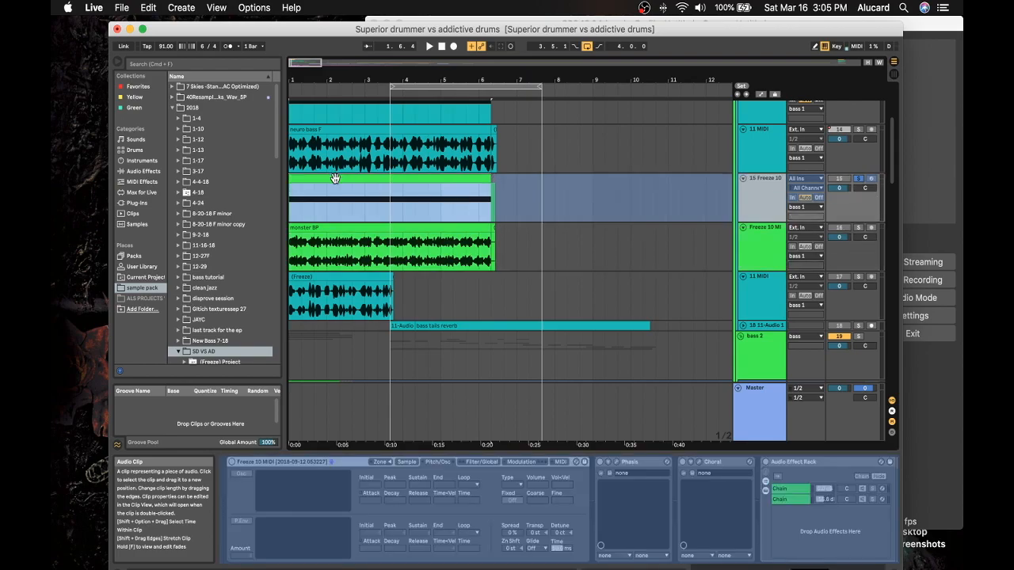
click(330, 243)
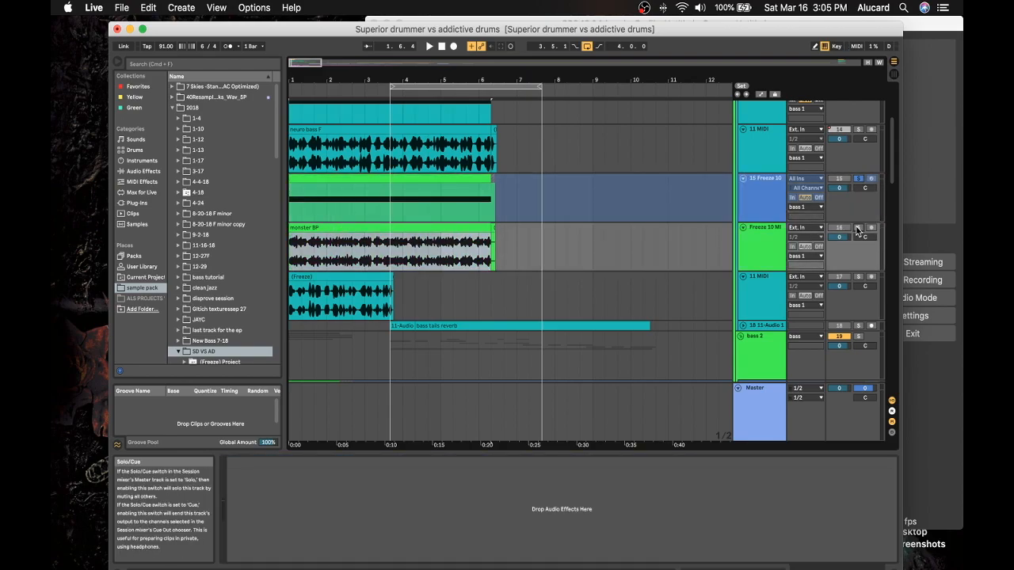
key(space)
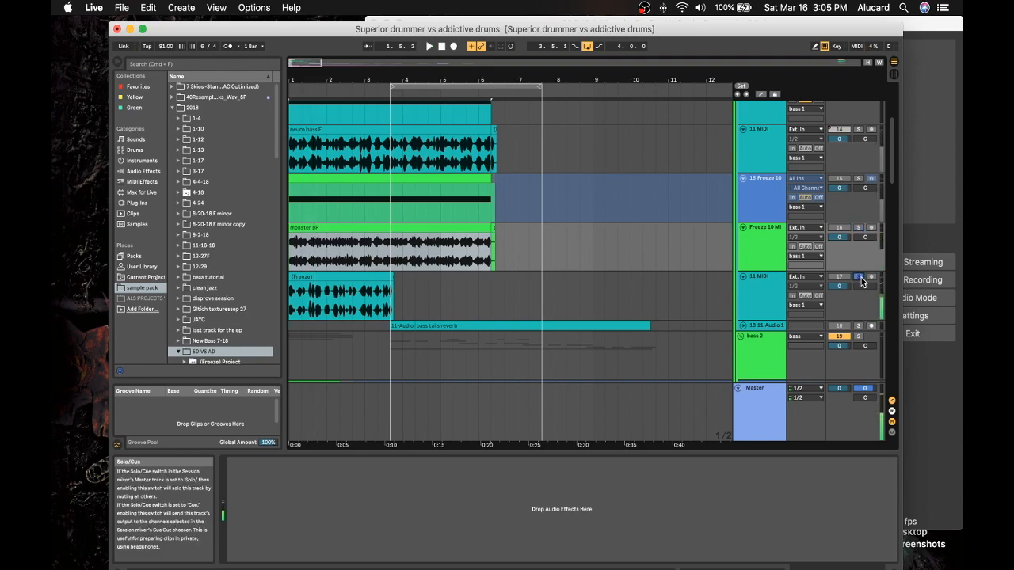
- Play the (Freeze) clip on the soloed lower 11 MIDI track from its start
click(309, 291)
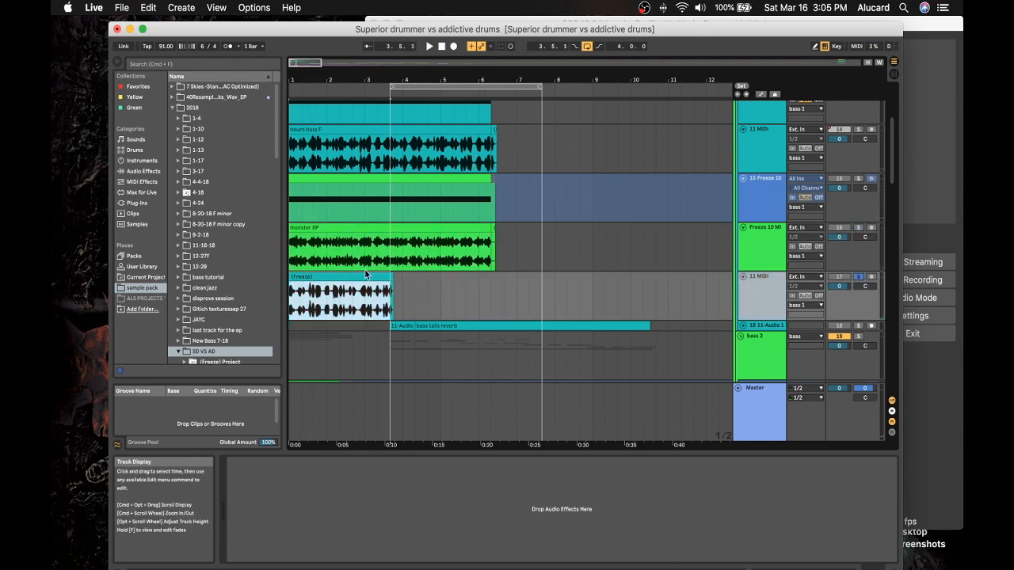
scroll(365, 273, down, 2)
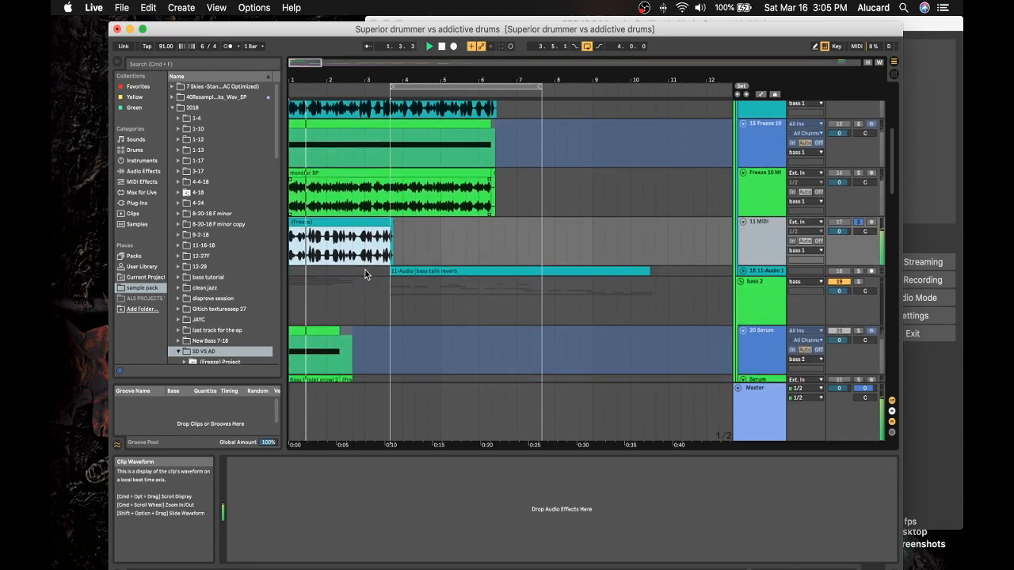
scroll(513, 217, down, 1)
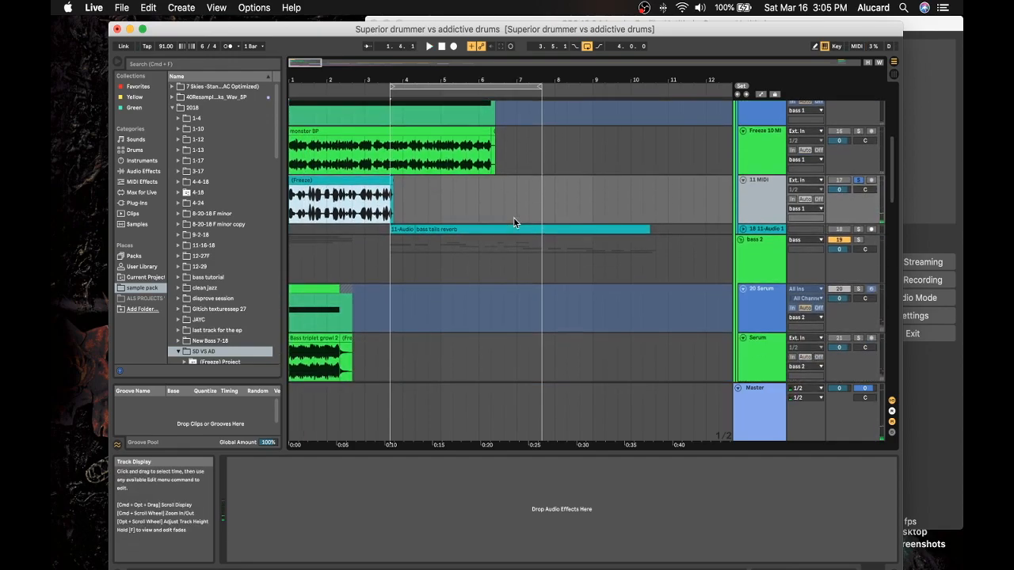
- Compare the MIDI clips on 13 MIDI and 15 Freeze 10 with the neuro bass F and monster BP audio clips
scroll(504, 206, up, 1)
scroll(411, 182, up, 2)
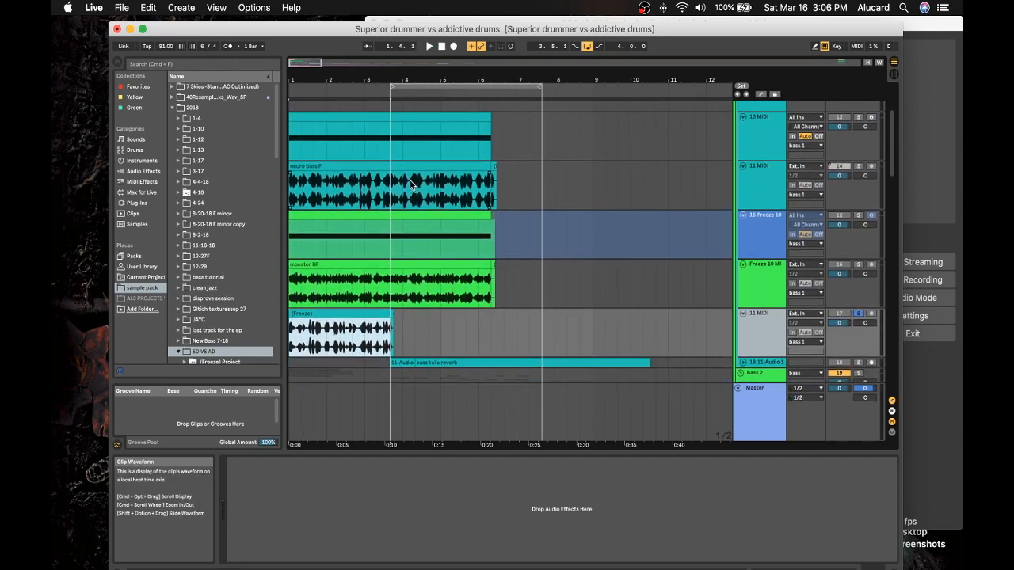
click(400, 121)
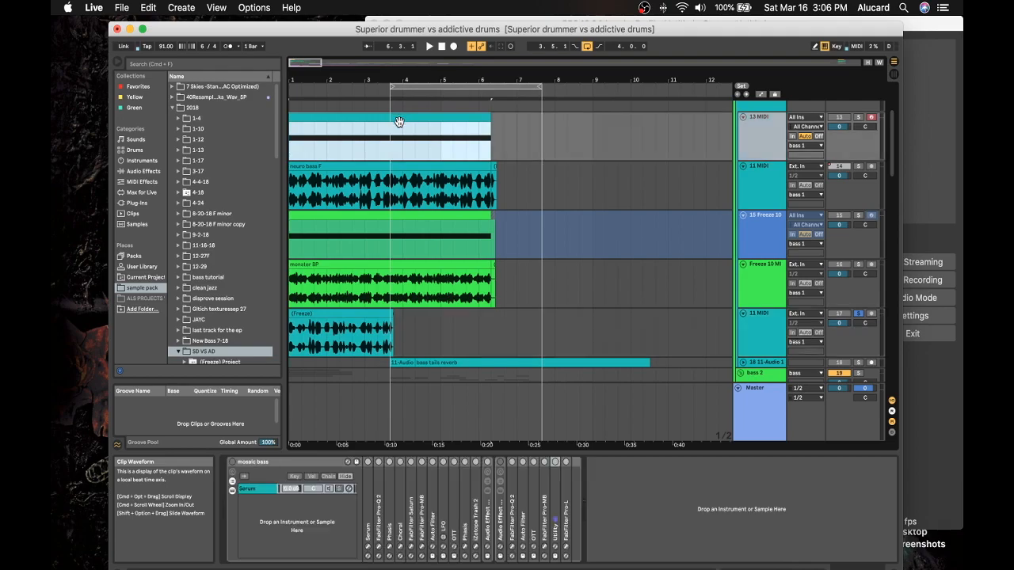
click(385, 222)
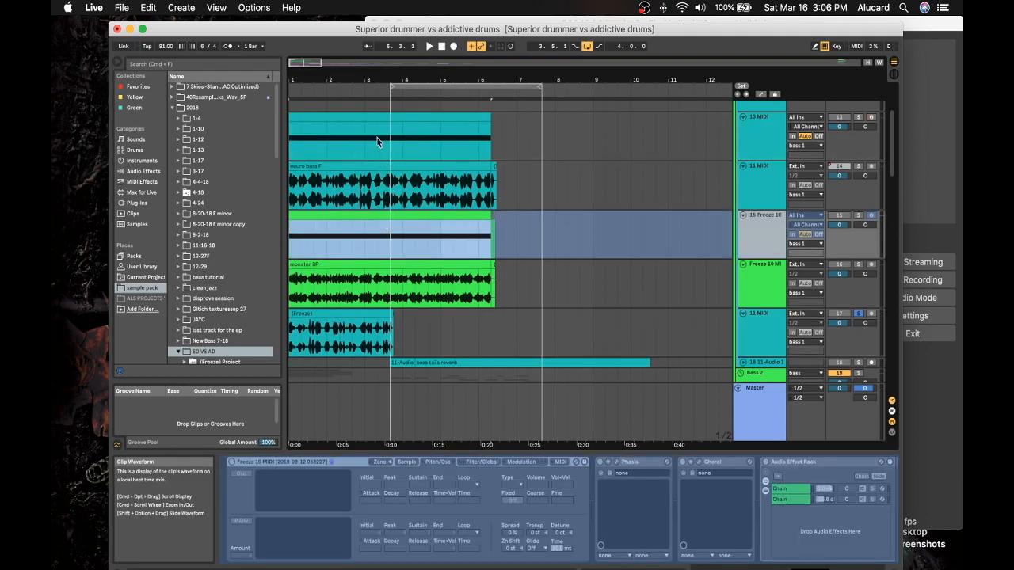
click(373, 167)
click(370, 264)
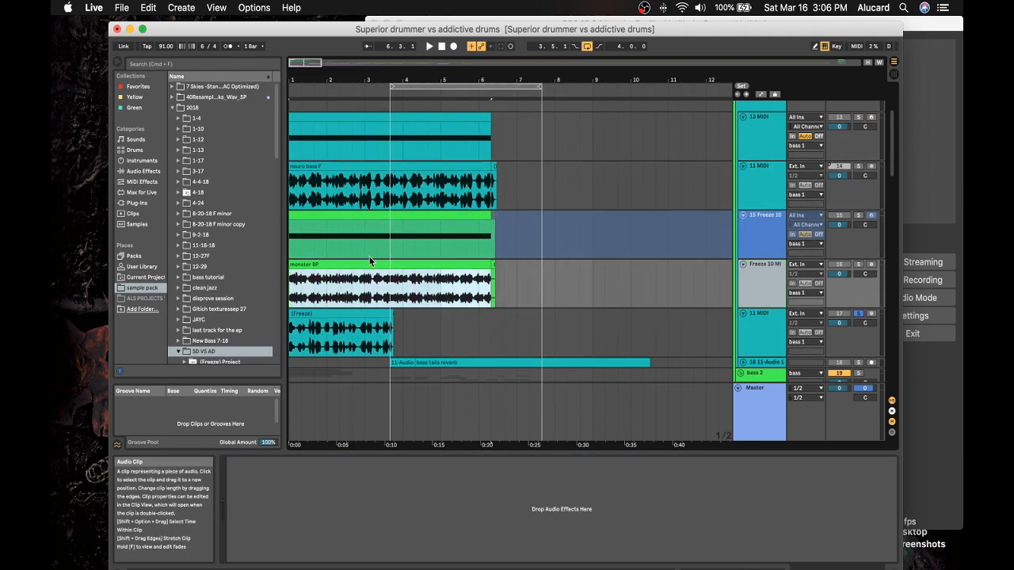
- Select the upper 11 MIDI track and look over the bass 1 tracks down to the Serum tracks in bass 2
scroll(369, 262, down, 5)
scroll(369, 262, up, 6)
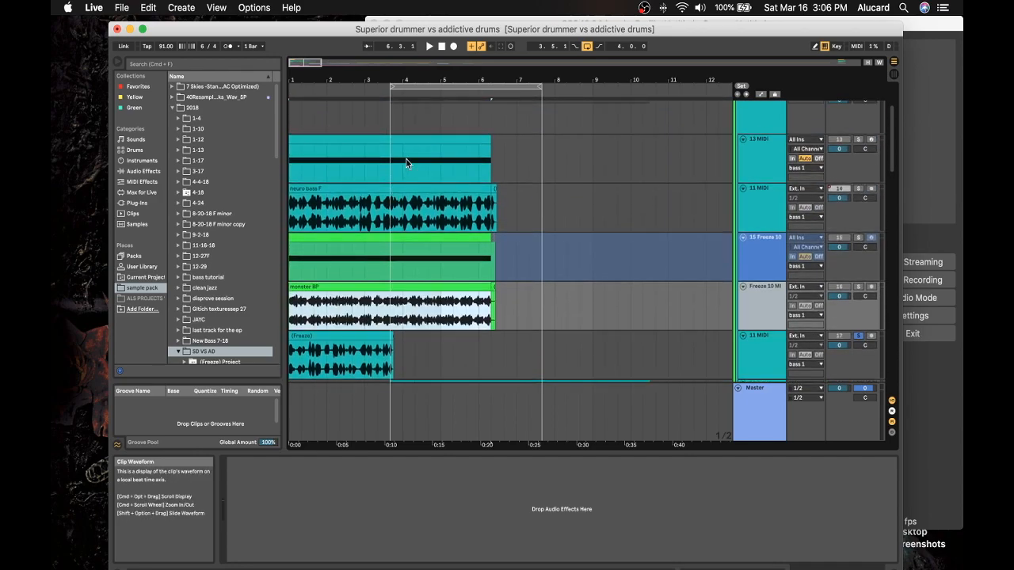
click(775, 164)
click(508, 225)
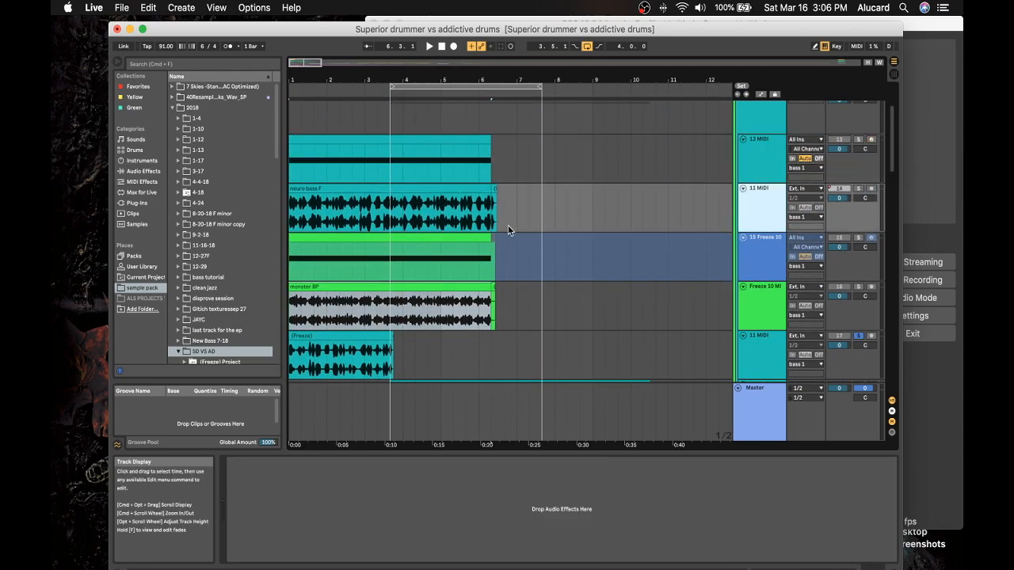
scroll(391, 208, down, 5)
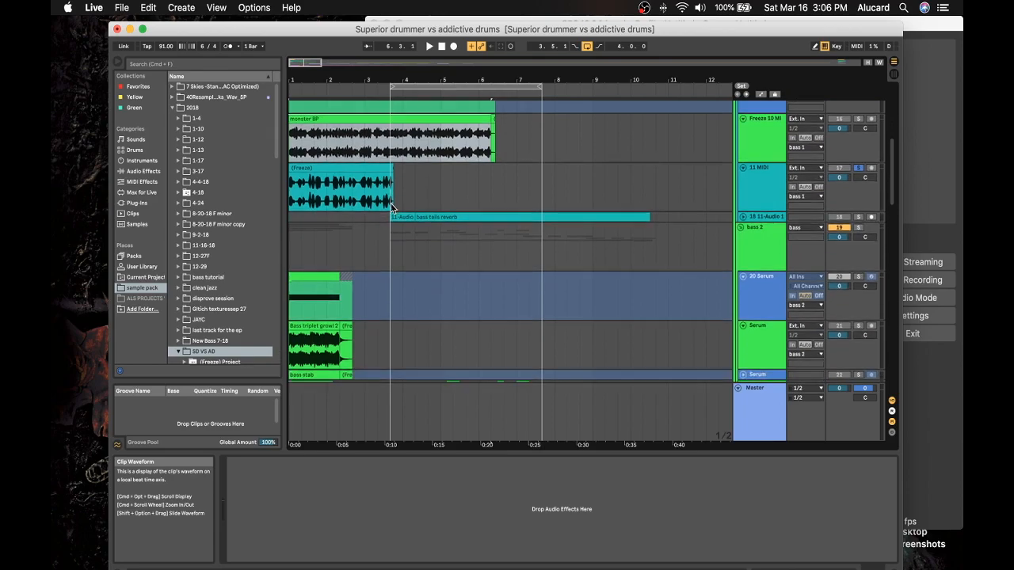
- Unfold the 18 11-Audio track, solo it and audition the bass tails reverb clip from its start
click(743, 218)
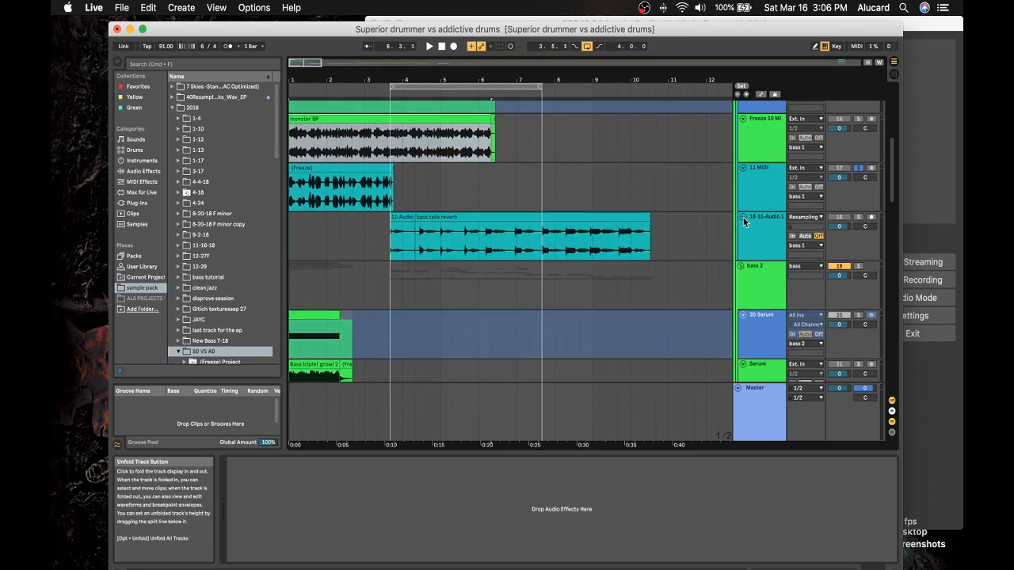
click(512, 220)
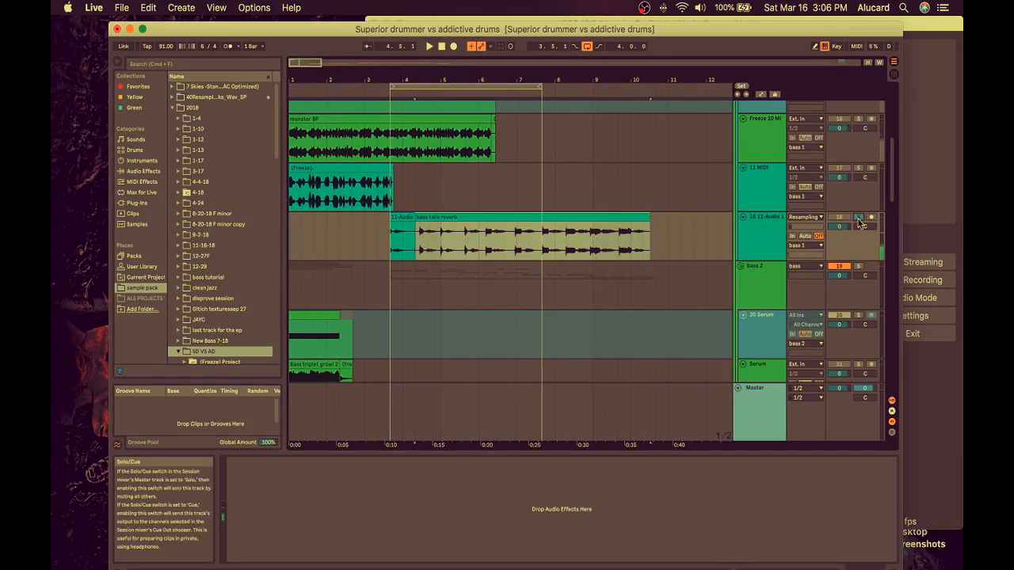
key(space)
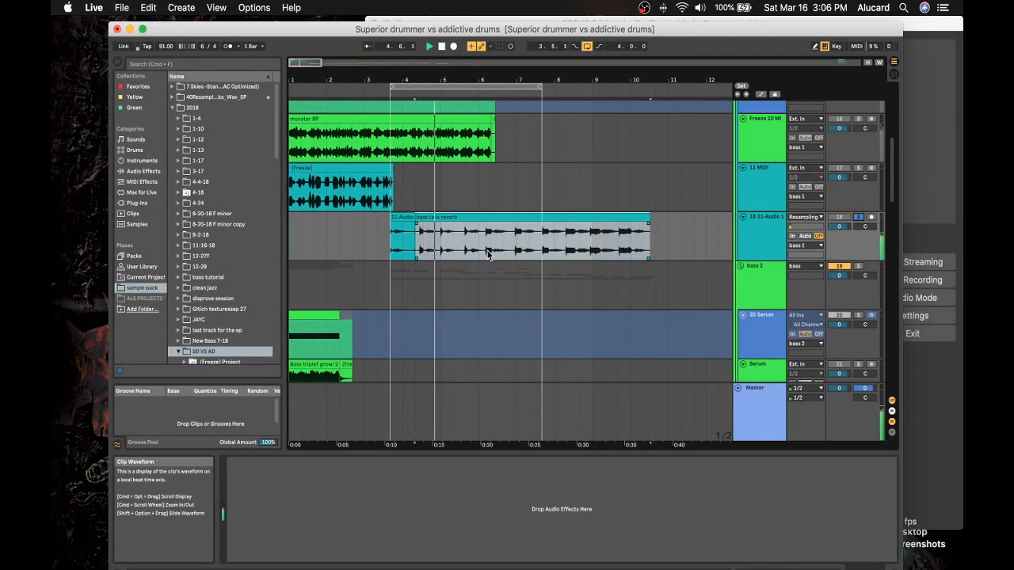
key(space)
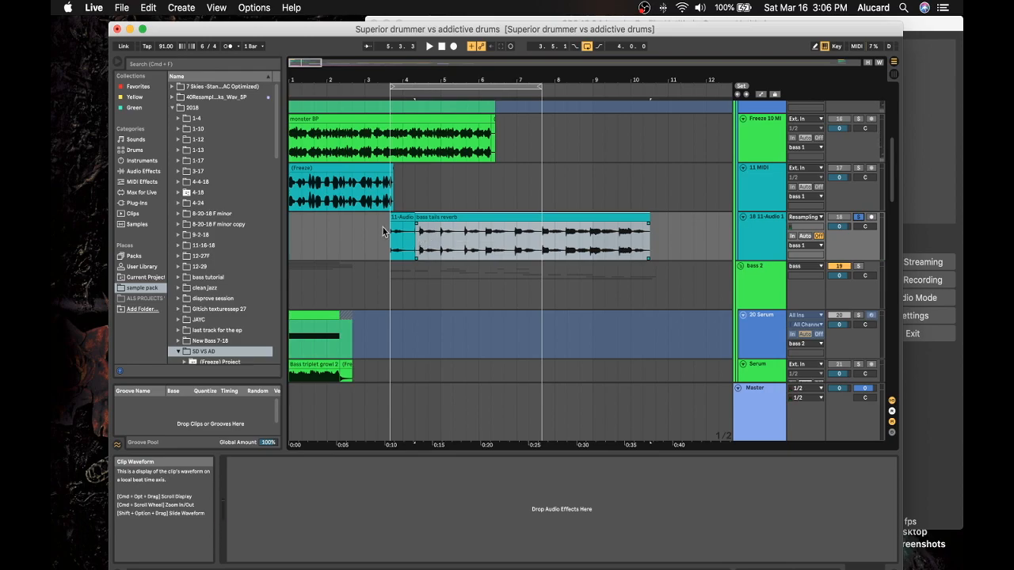
- Audition the later part of the bass tails reverb clip from just after bar 8
scroll(352, 190, down, 3)
click(565, 175)
key(space)
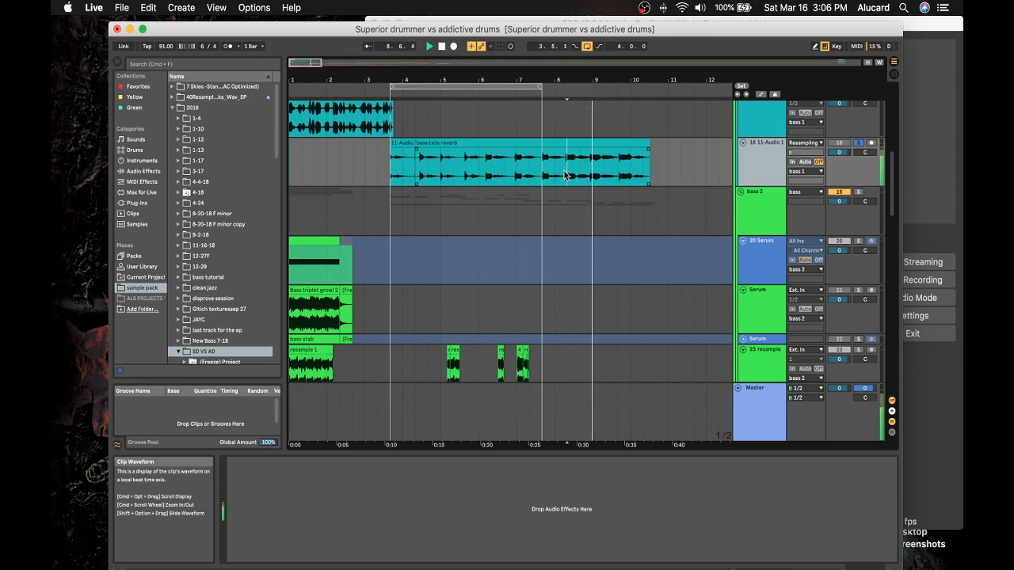
key(space)
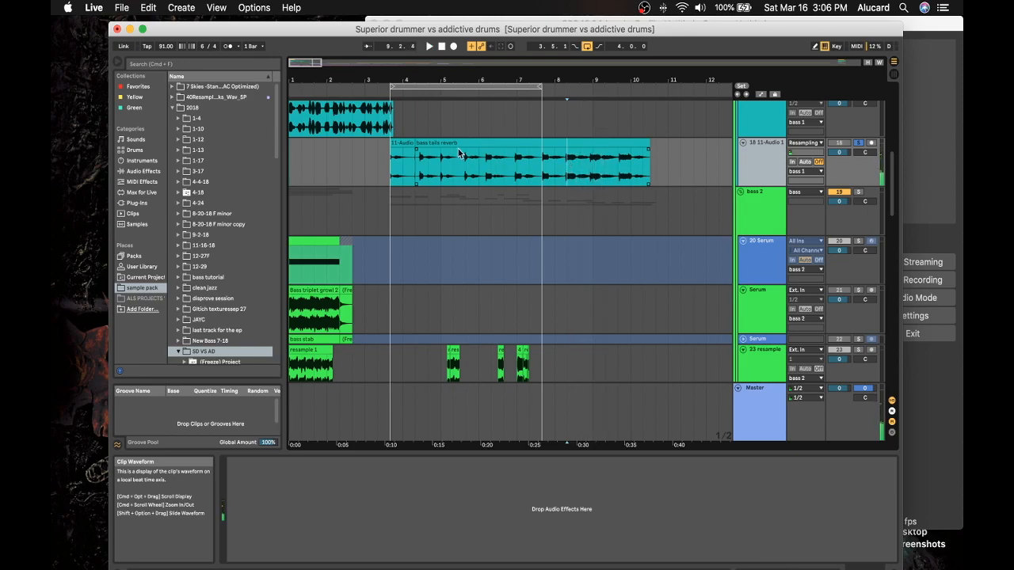
- Select the 20 Serum track in the bass 2 group, solo it and play its clip from bar 1
scroll(356, 158, down, 3)
click(302, 189)
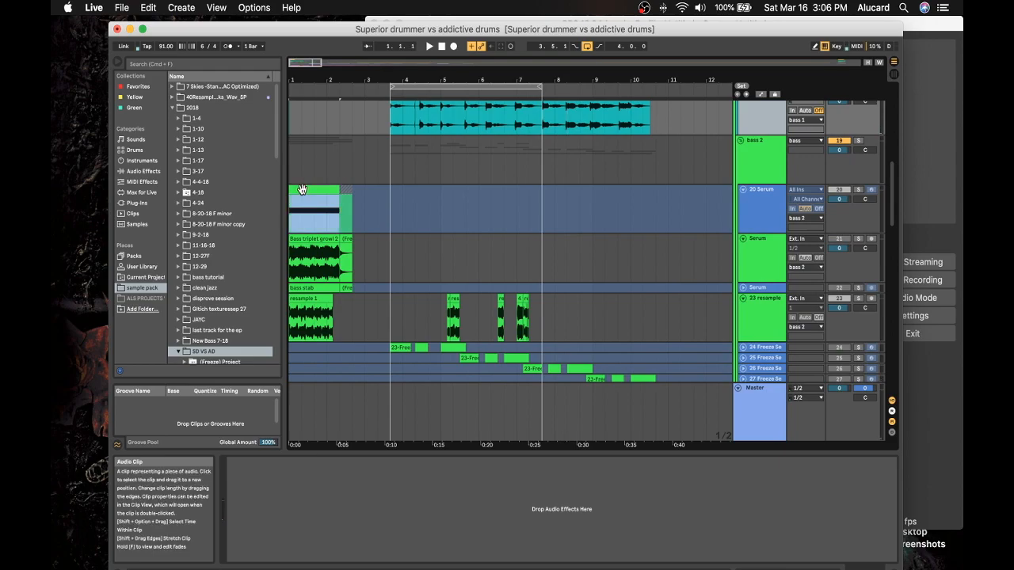
click(775, 207)
click(745, 168)
click(748, 190)
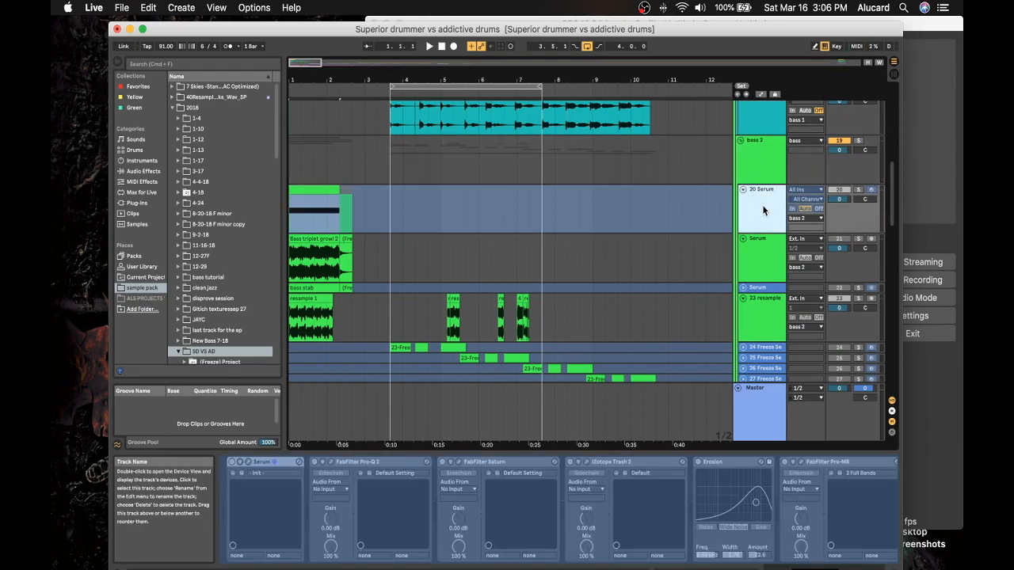
click(858, 190)
key(space)
- Unfreeze the 20 Serum track and open its Serum instrument
right_click(756, 209)
click(782, 277)
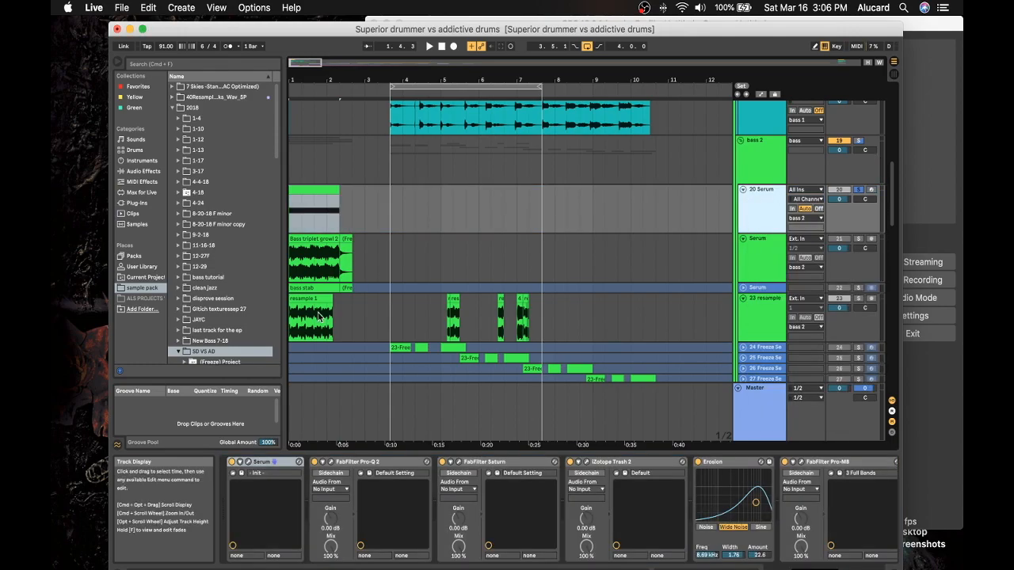
click(248, 462)
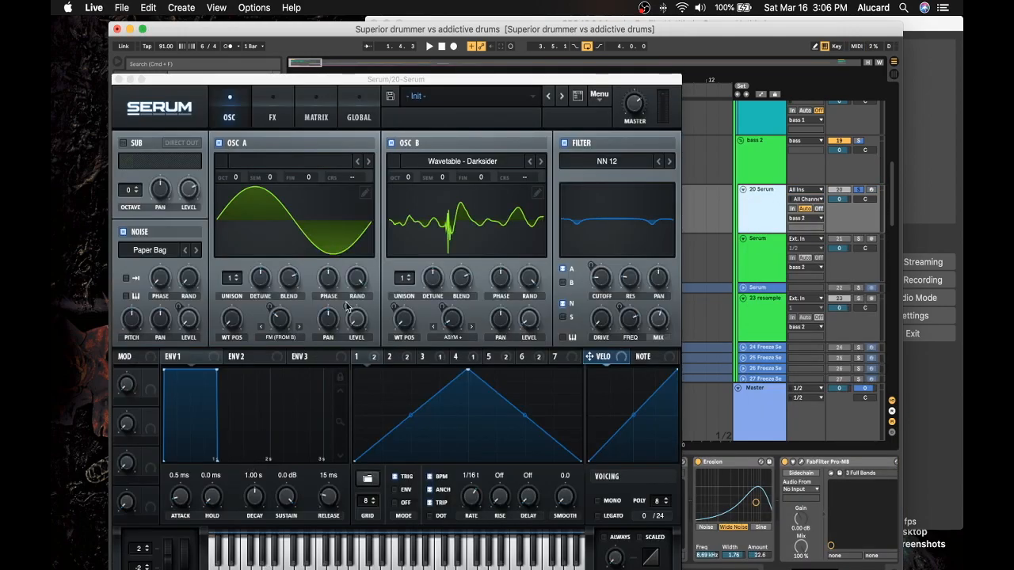
- Bypass all LFO 1 destinations in Serum, audition the patch, and close the instrument window
right_click(369, 360)
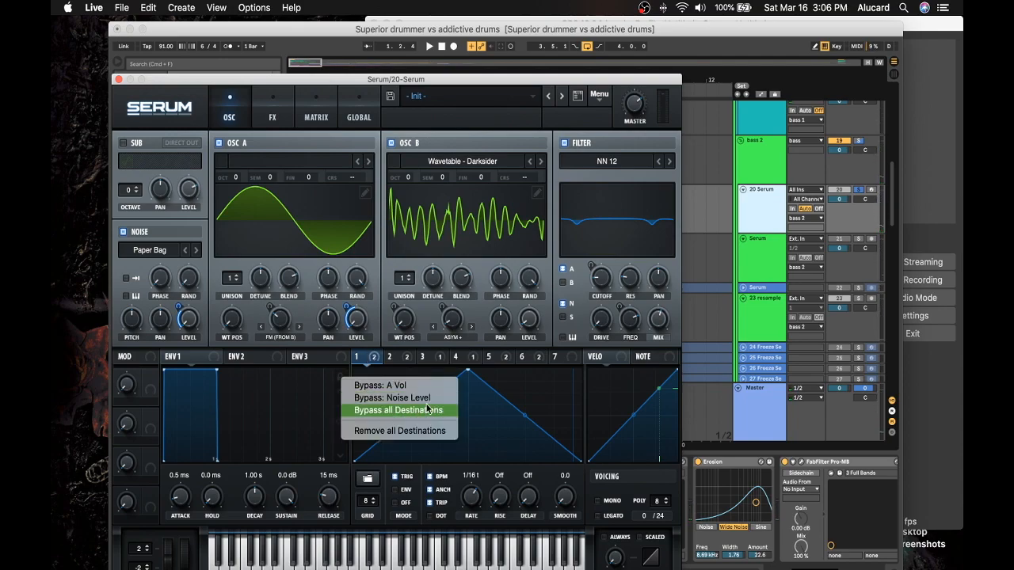
click(398, 410)
key(space)
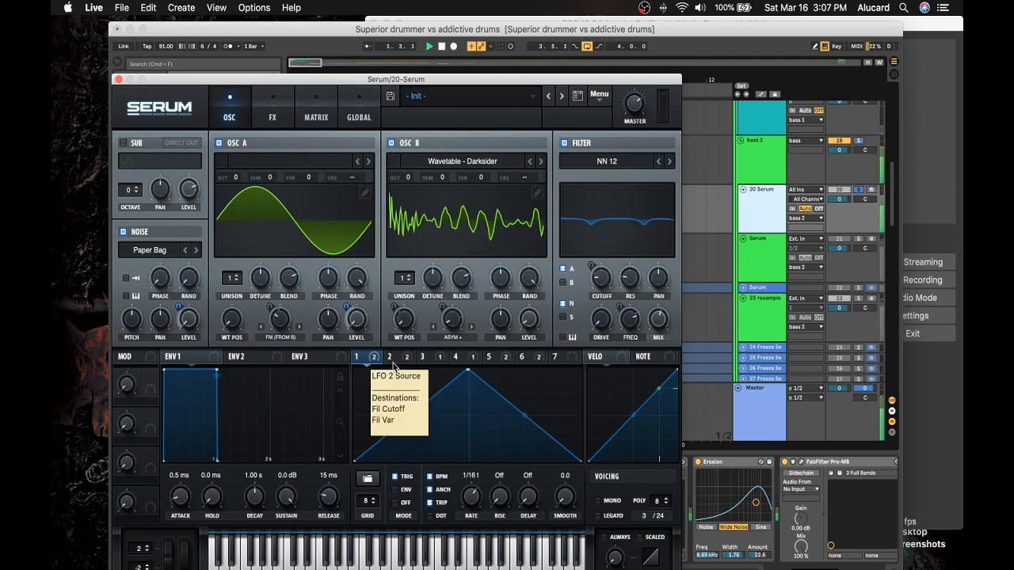
key(space)
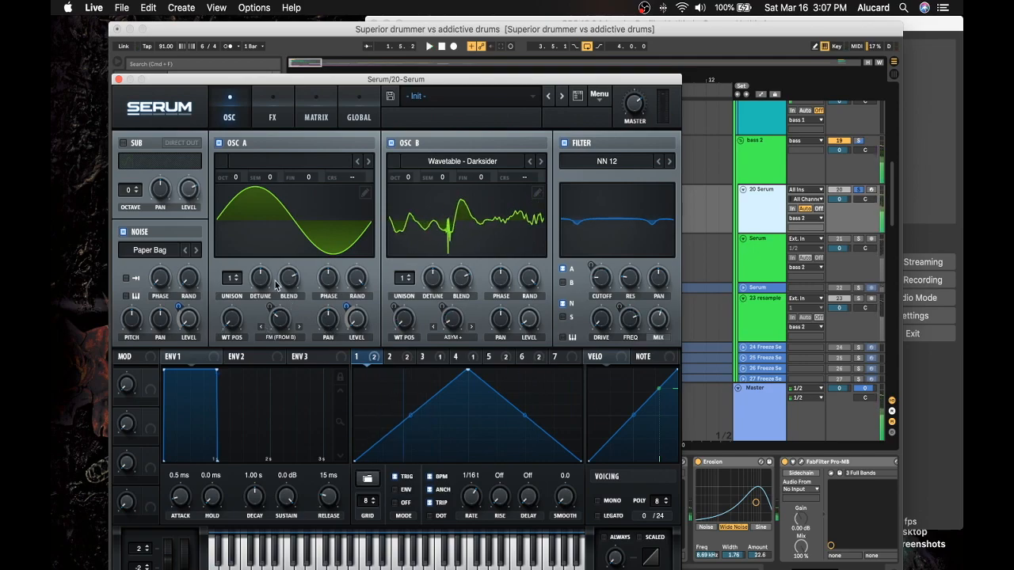
click(118, 80)
- Select the Bass triplet growl 2 clip, and audition the bass stab clip with the 22 Serum track soloed
click(313, 267)
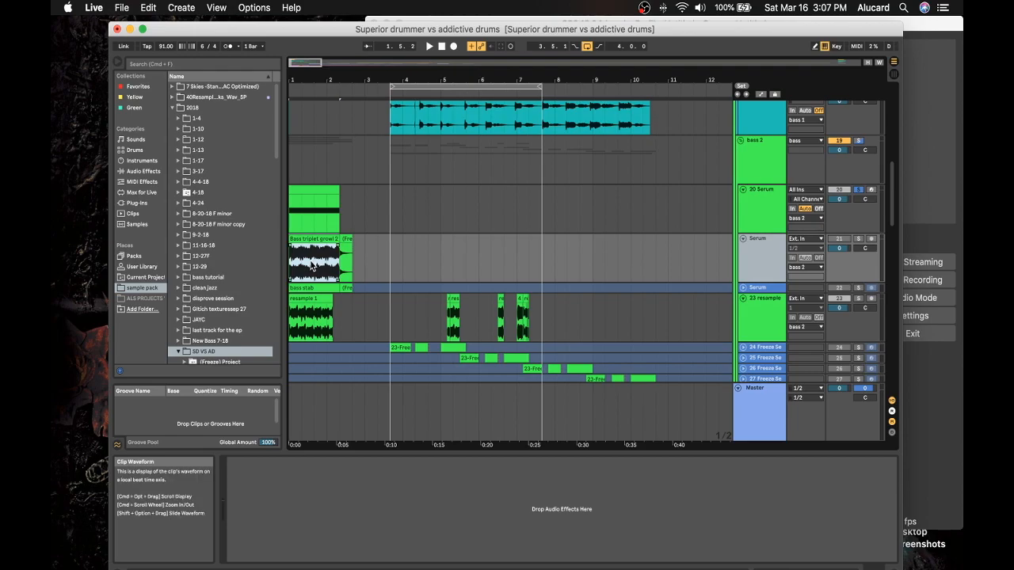
scroll(313, 268, down, 1)
click(310, 279)
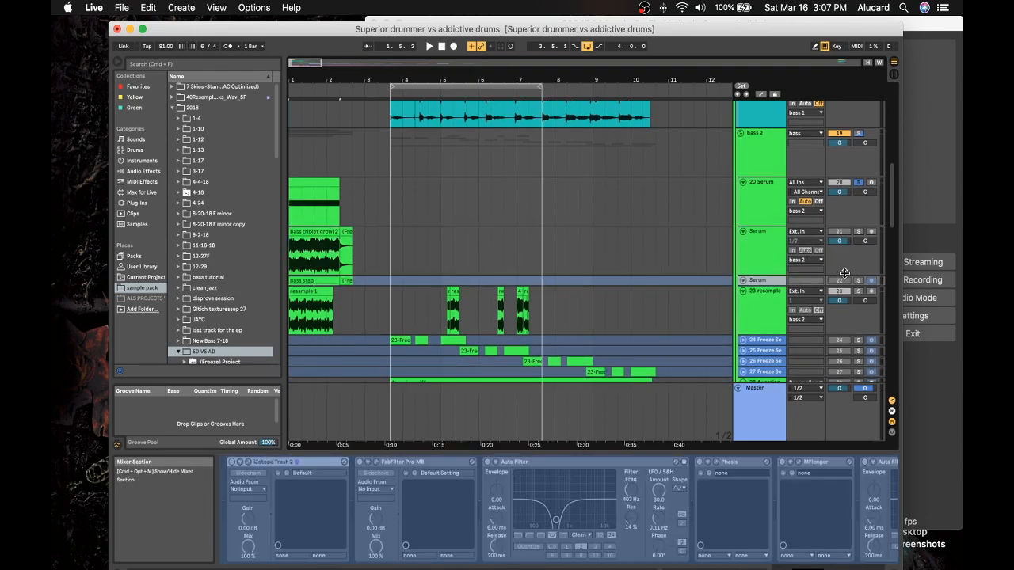
key(space)
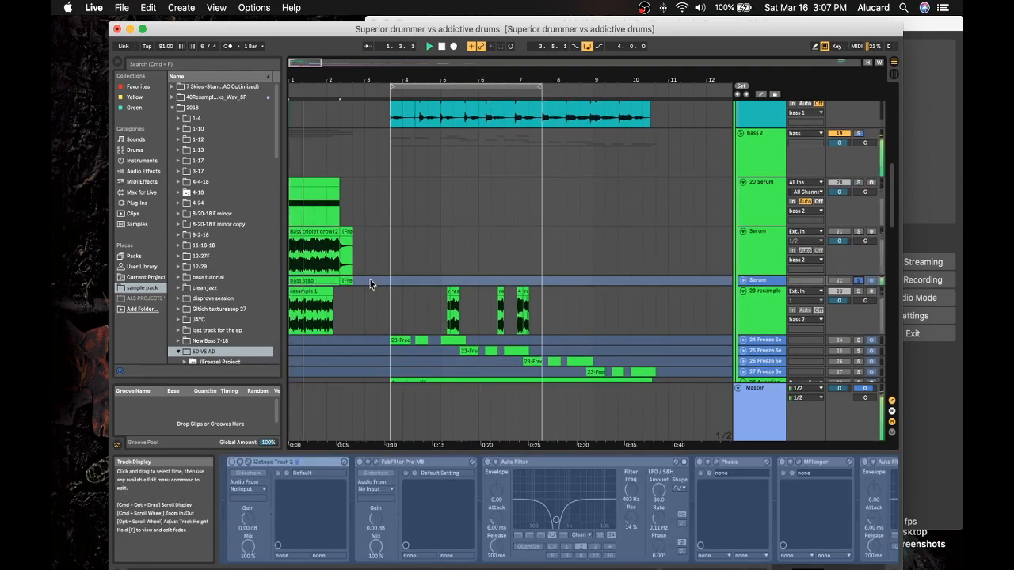
scroll(369, 283, down, 1)
- Compare the 20 Serum MIDI clip with the Bass triplet growl 2 audio clip on the track below
click(767, 199)
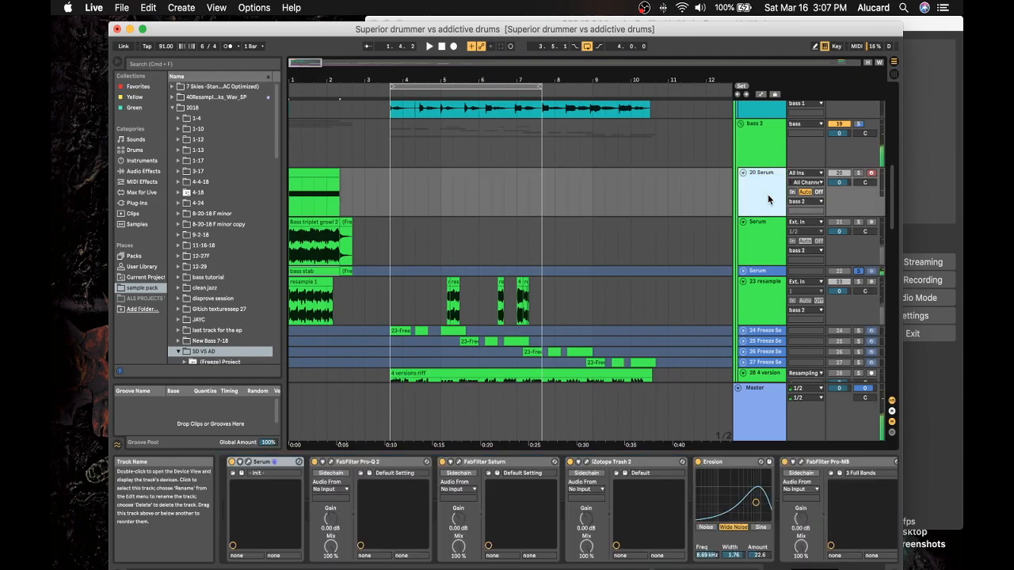
click(311, 234)
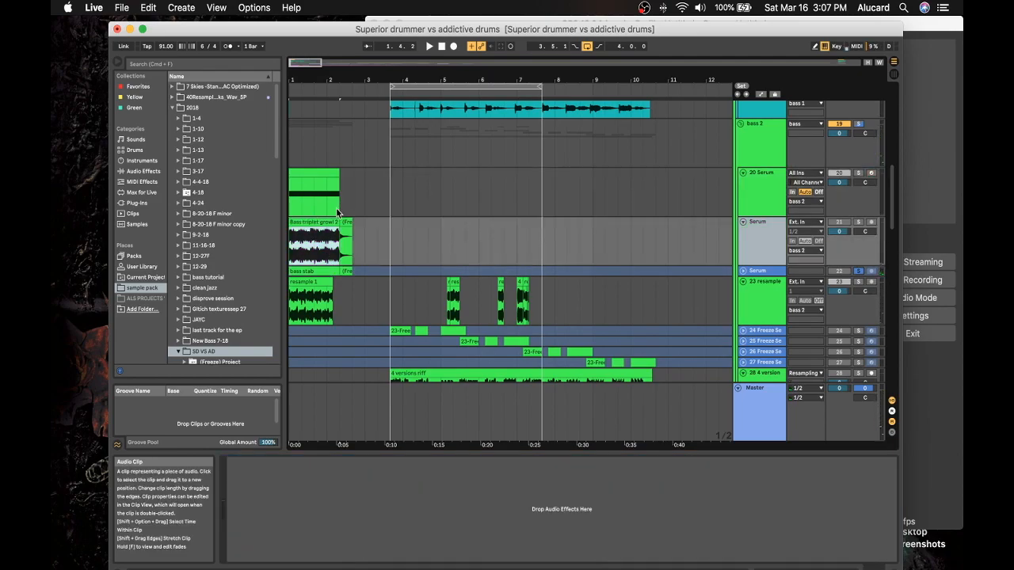
click(315, 169)
scroll(334, 175, down, 1)
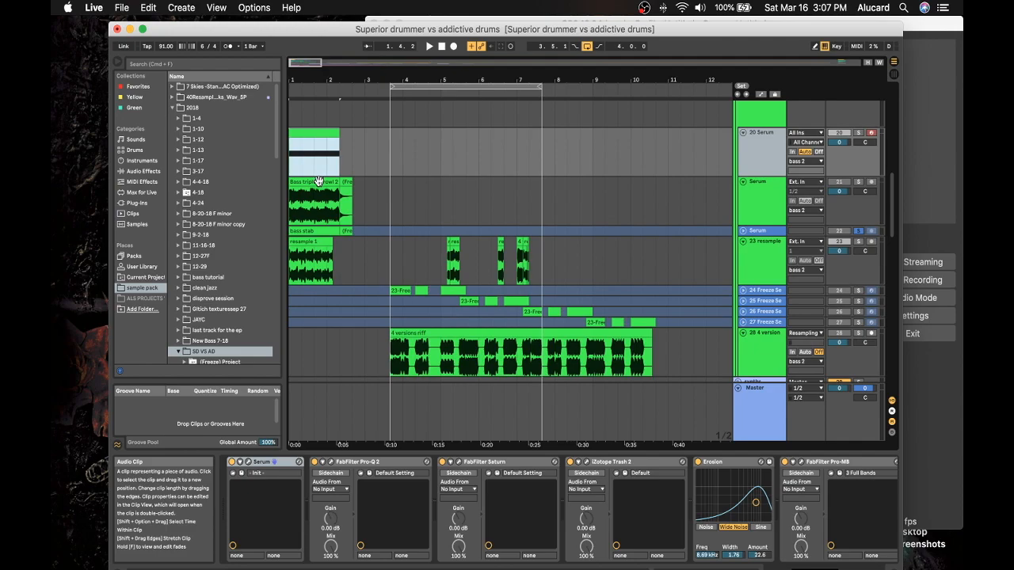
- Open Serum on the 20 Serum track, inspect the LFO 2 and LFO 3 modulation, and close it
click(248, 461)
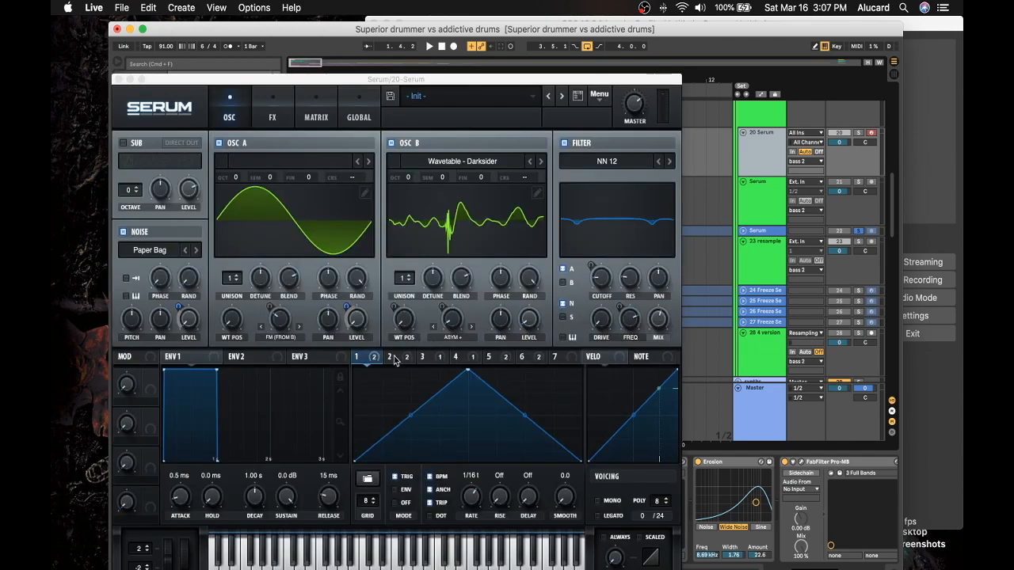
click(407, 359)
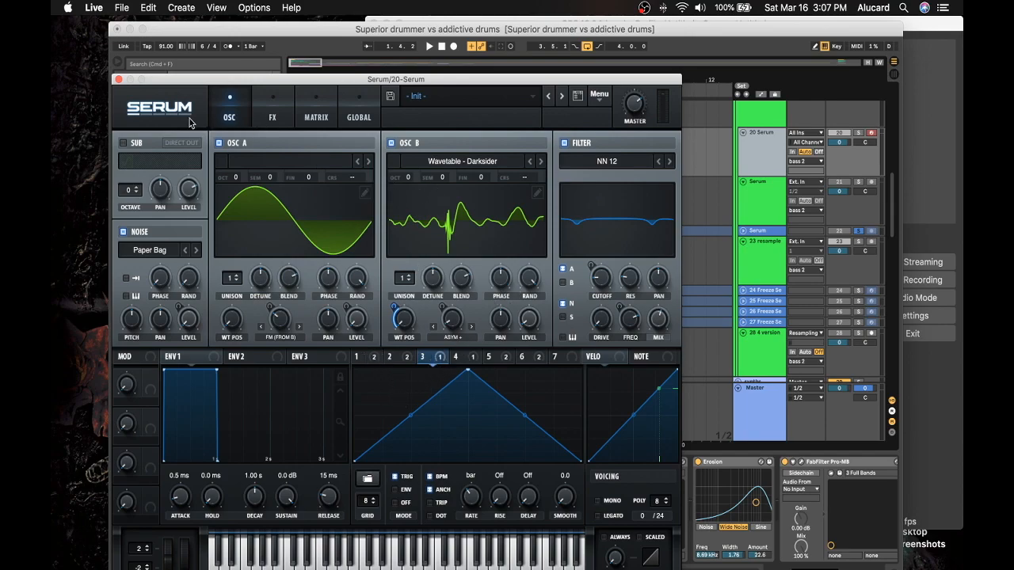
click(118, 78)
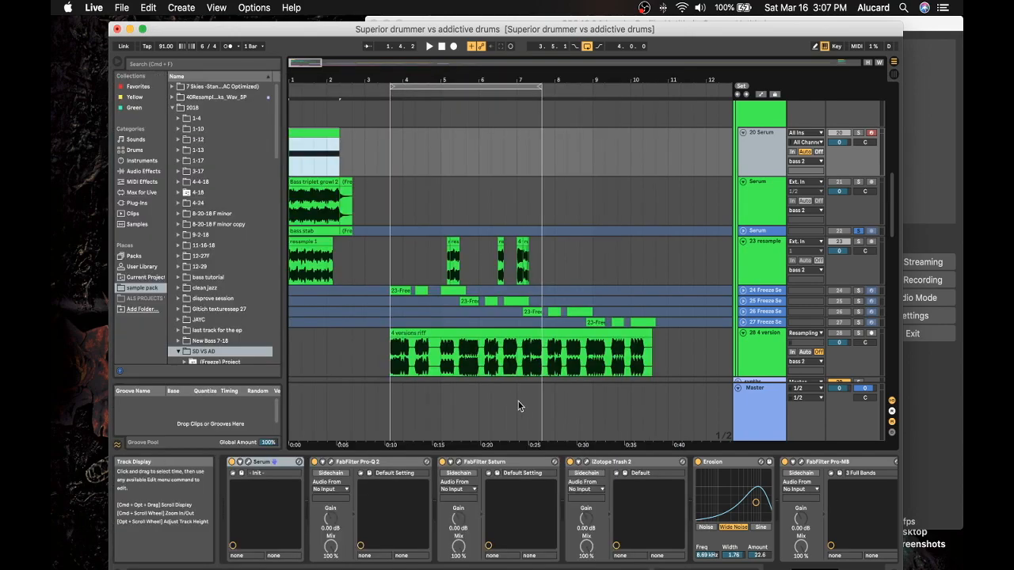
- Audition the resample 1 clip with the 23 resample track soloed
scroll(371, 281, down, 2)
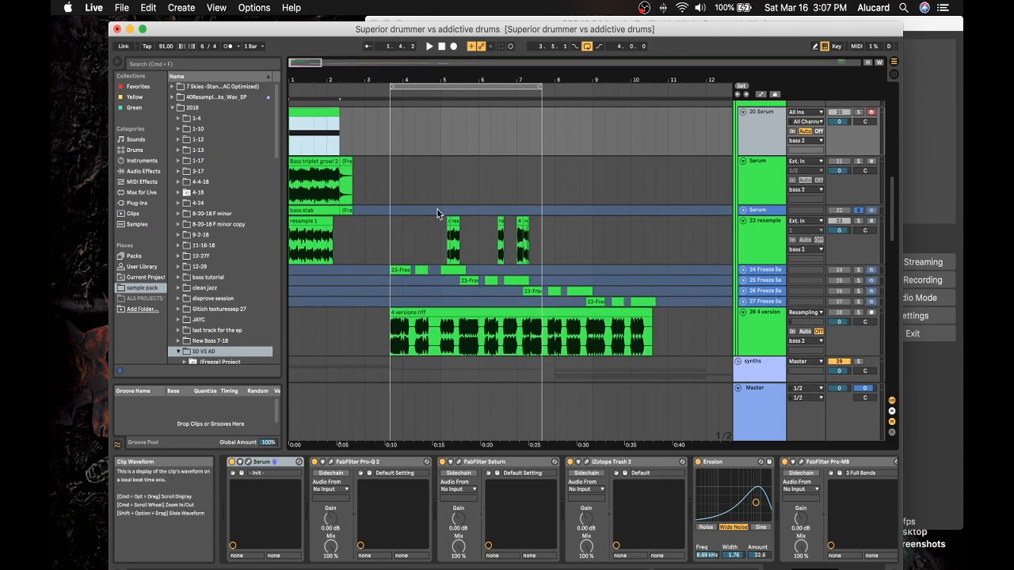
key(space)
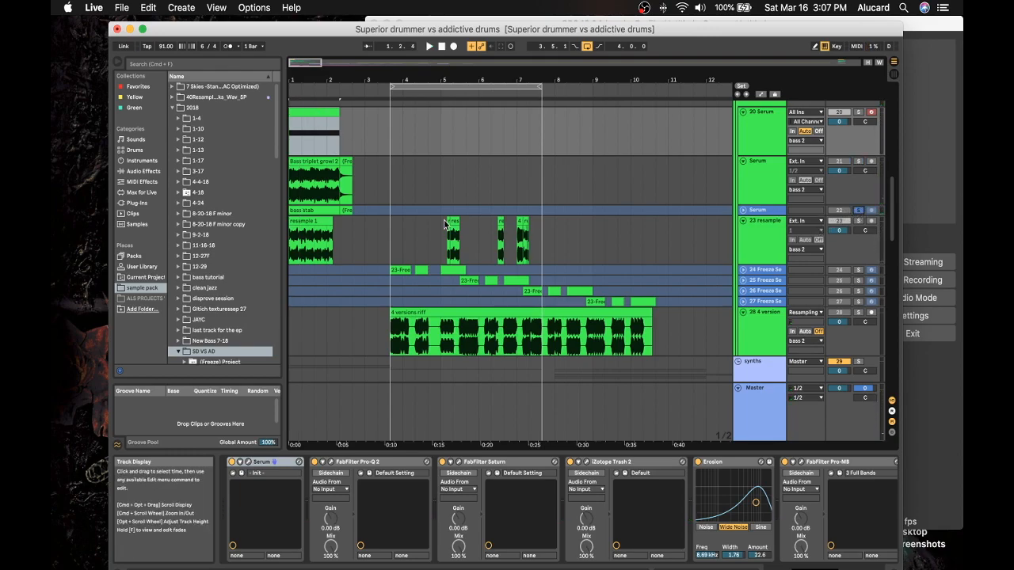
key(space)
key(space)
key(space)
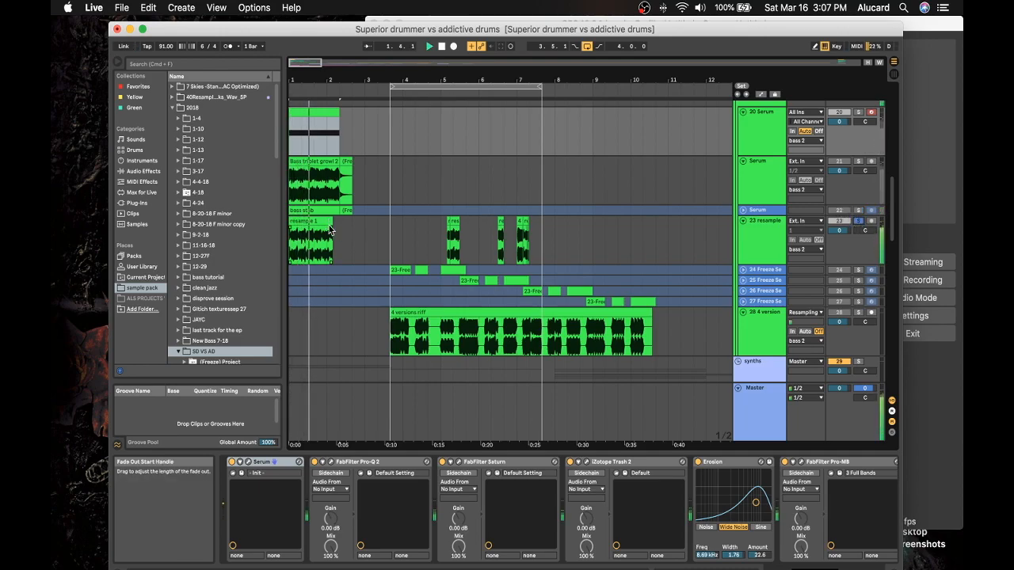
key(space)
- Select the Freeze Serum tracks 24 to 27 in turn and compare the sample region each sampler plays
scroll(437, 230, down, 3)
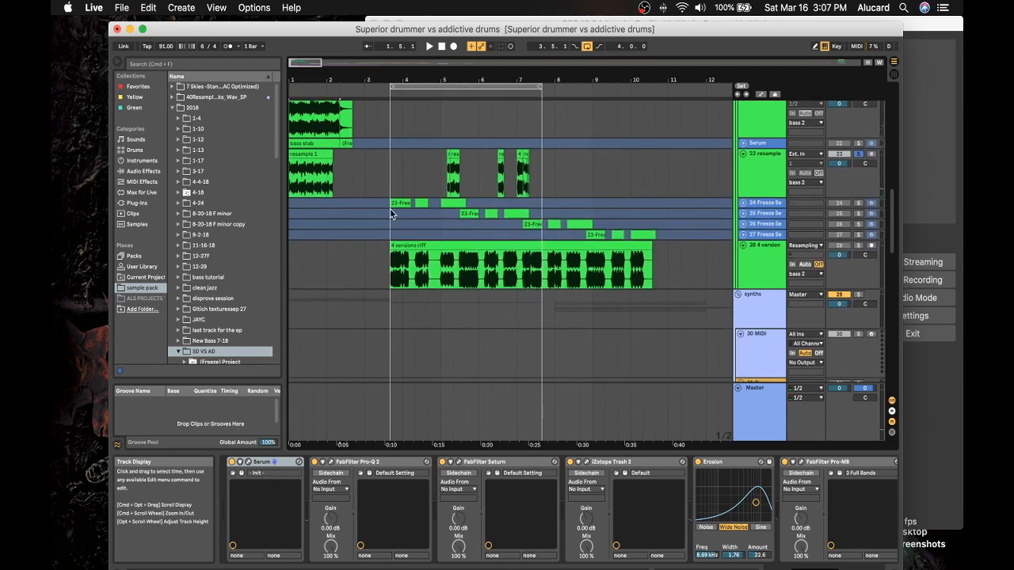
click(389, 204)
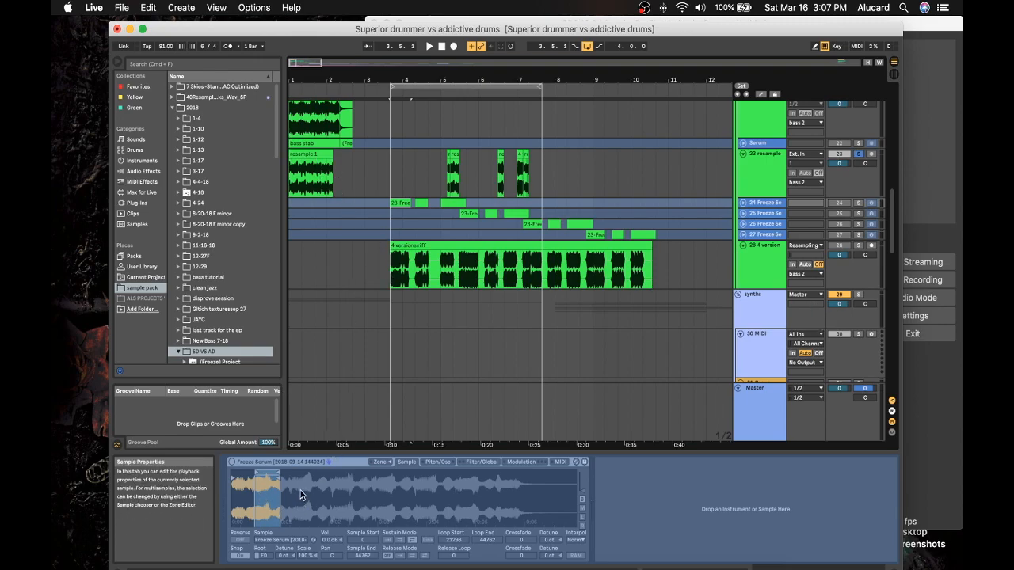
click(773, 213)
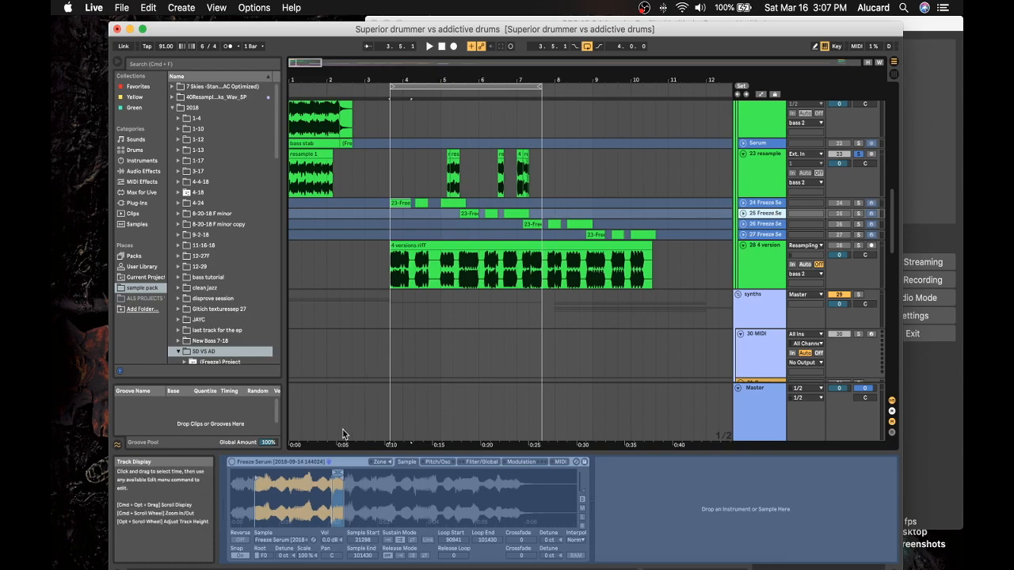
key(Down)
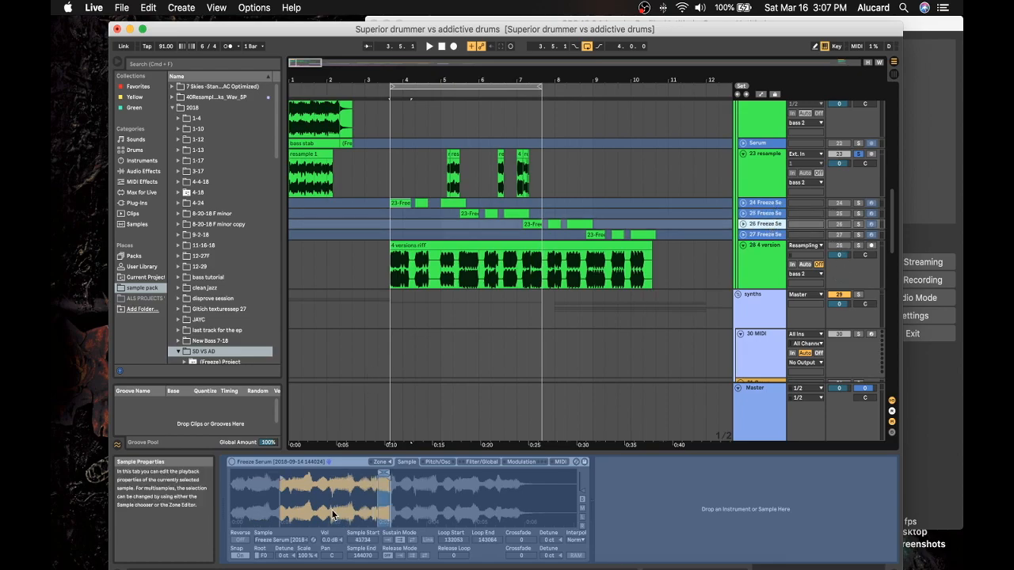
key(Down)
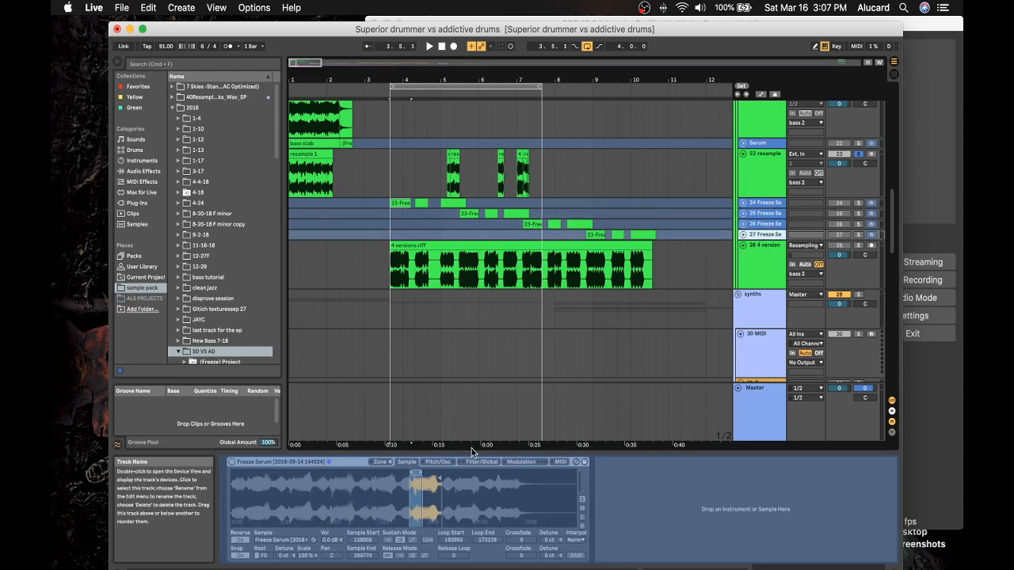
- Solo and audition the clips on Freeze Serum tracks 24, 25 and 26 one after another
click(764, 204)
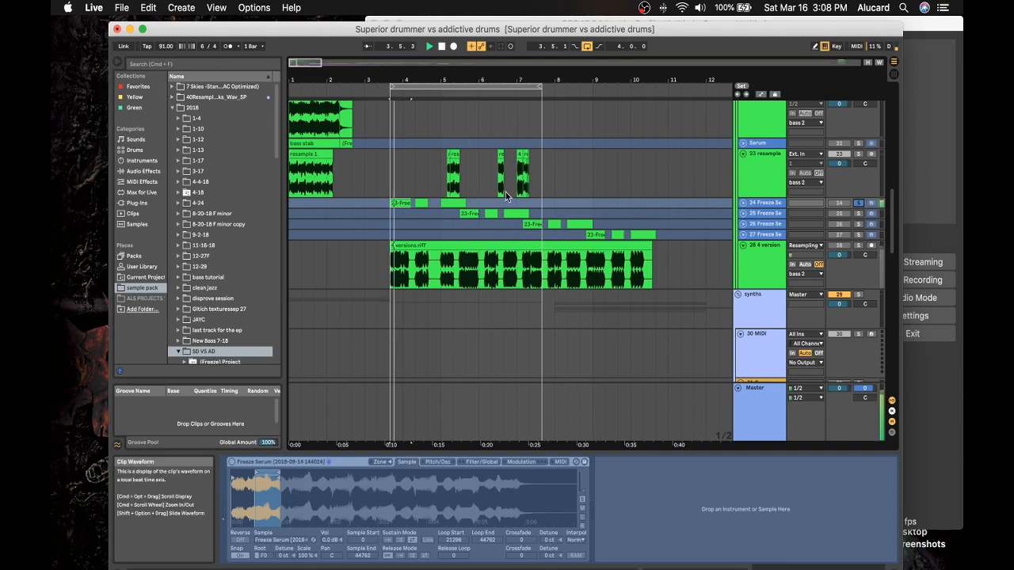
click(860, 214)
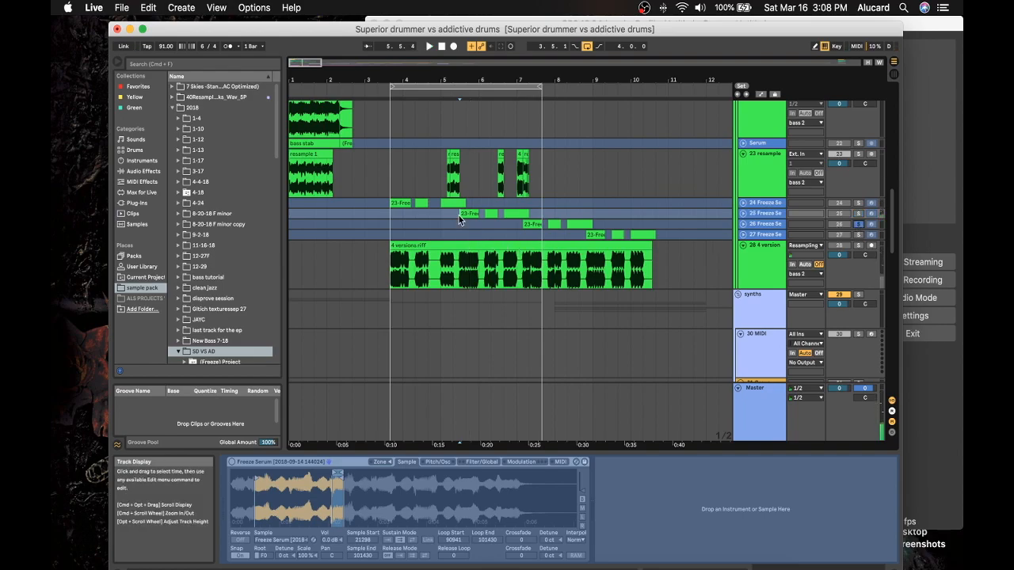
click(520, 229)
key(space)
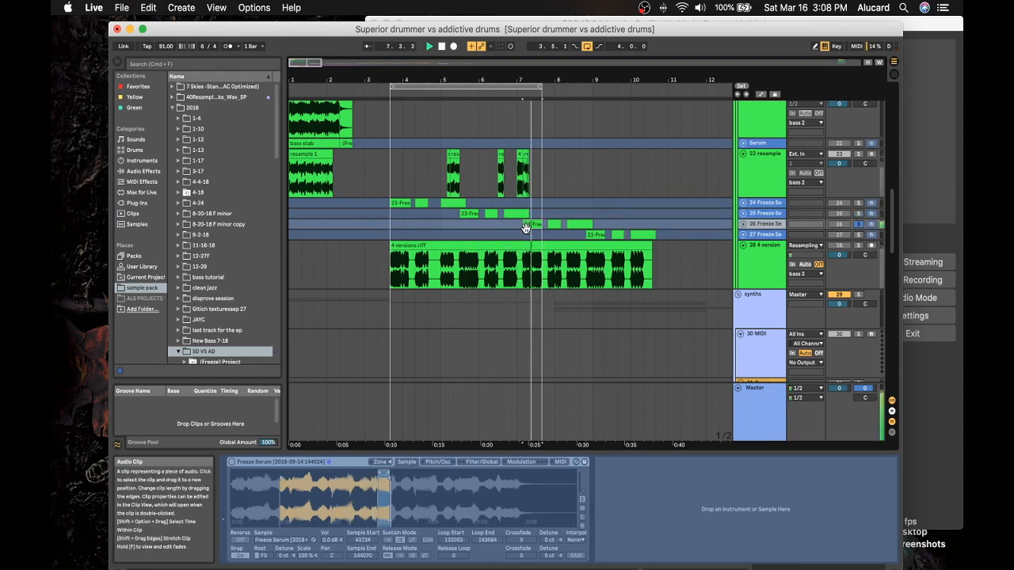
key(space)
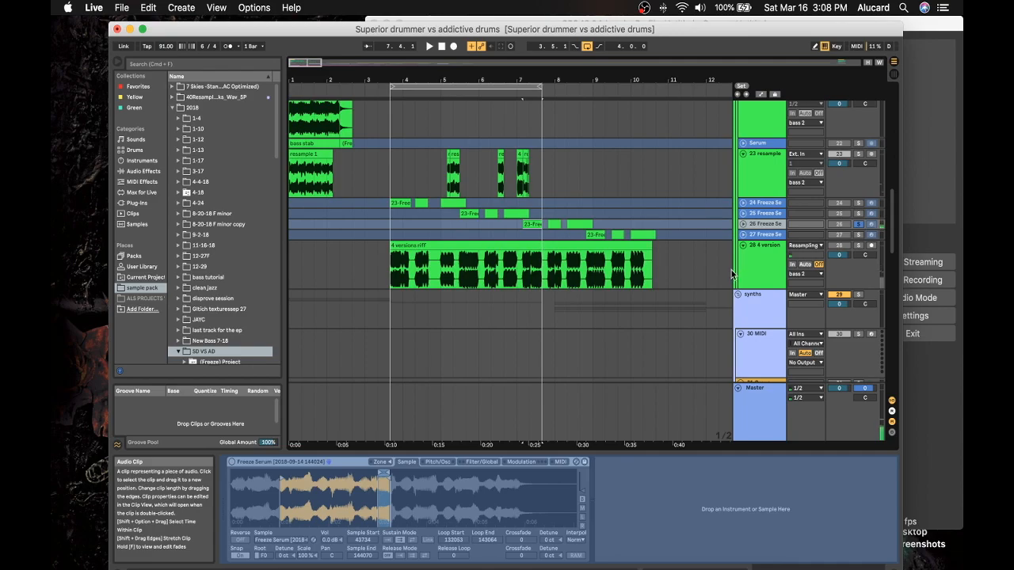
- Select the 4 versions riff clip on track 28 and compare it with the Freeze Serum and resample clips above
click(466, 243)
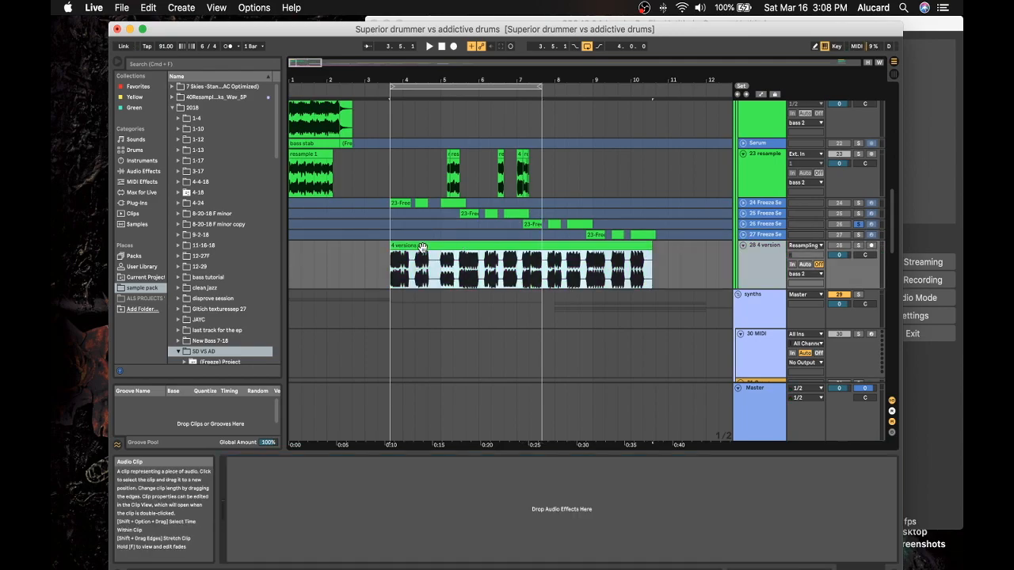
scroll(496, 238, down, 5)
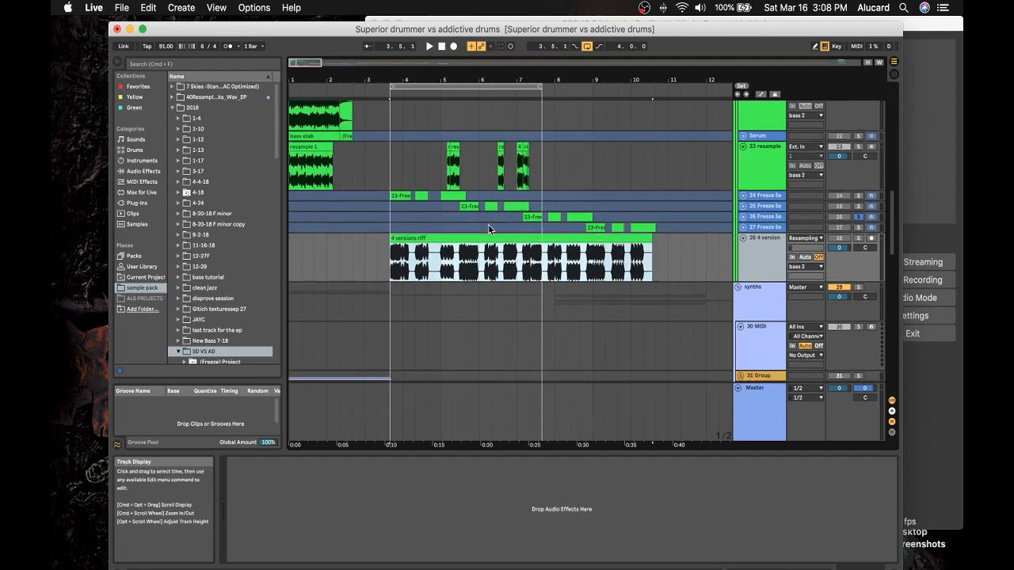
scroll(491, 212, up, 6)
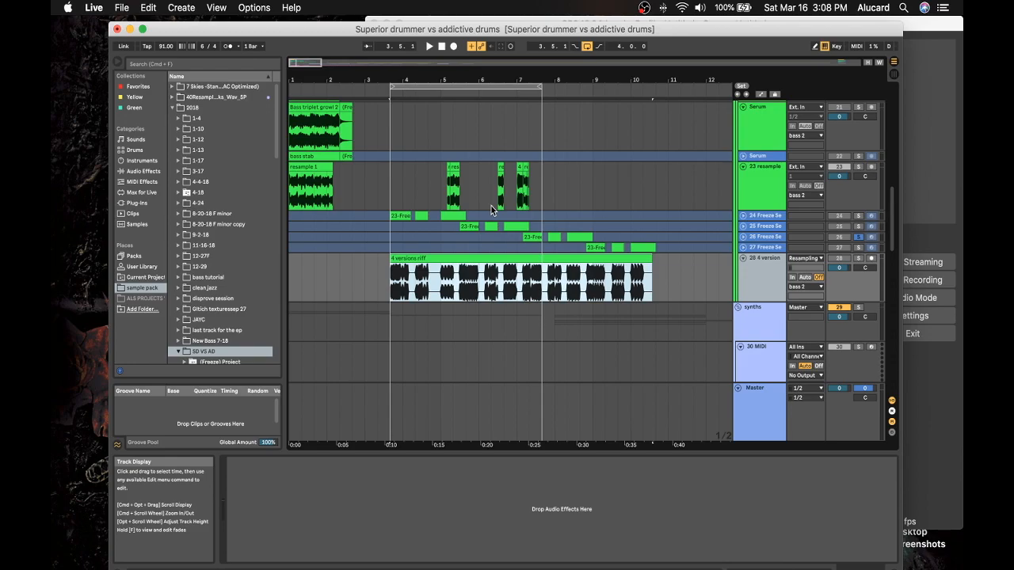
scroll(479, 198, down, 1)
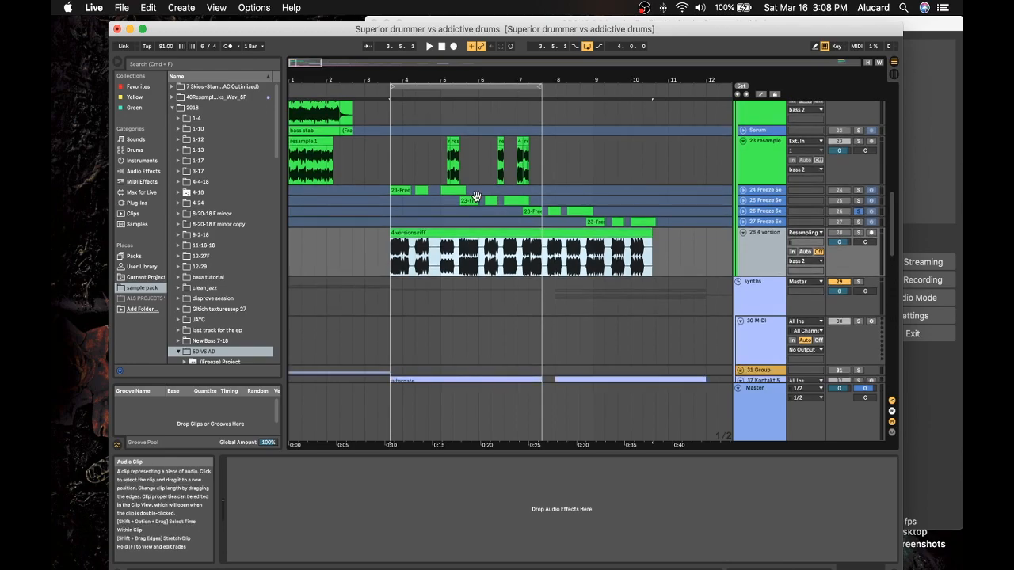
scroll(474, 190, up, 5)
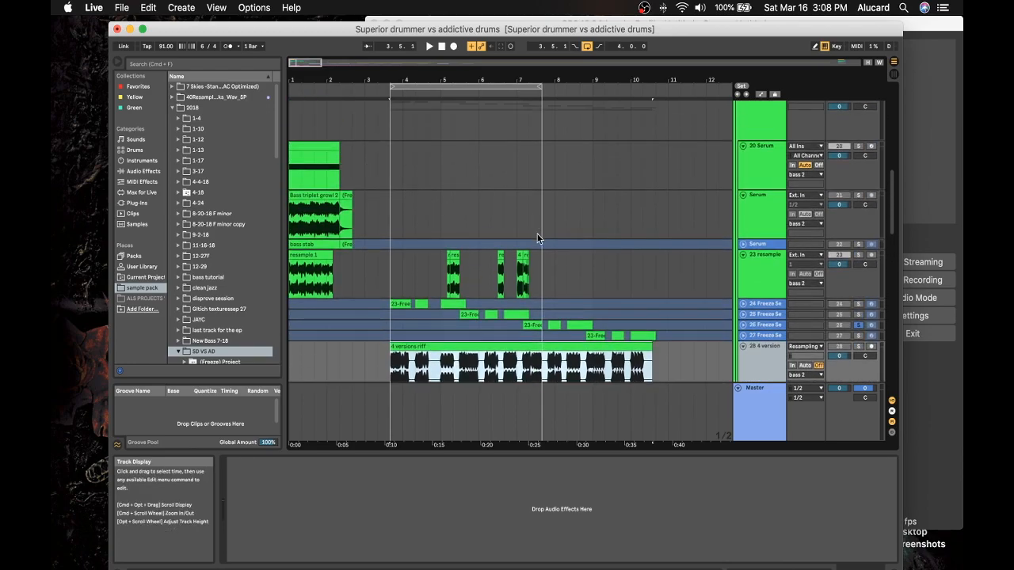
scroll(537, 238, down, 2)
- Preview Bass triplet growl 2.alc from the (Freeze) Project in the SD VS AD sample folder, and collapse both folders
scroll(225, 277, down, 5)
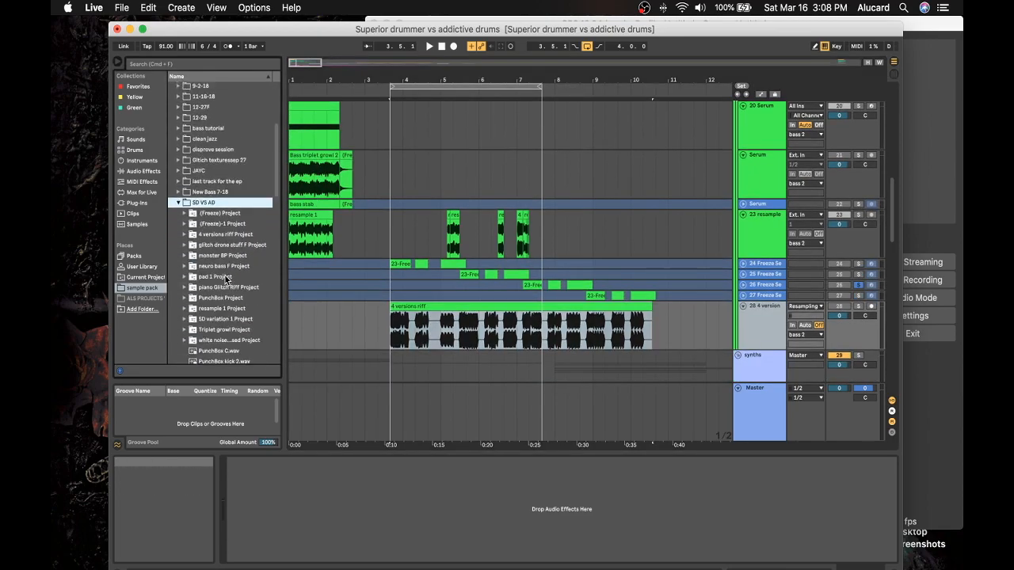
scroll(226, 278, down, 2)
click(184, 153)
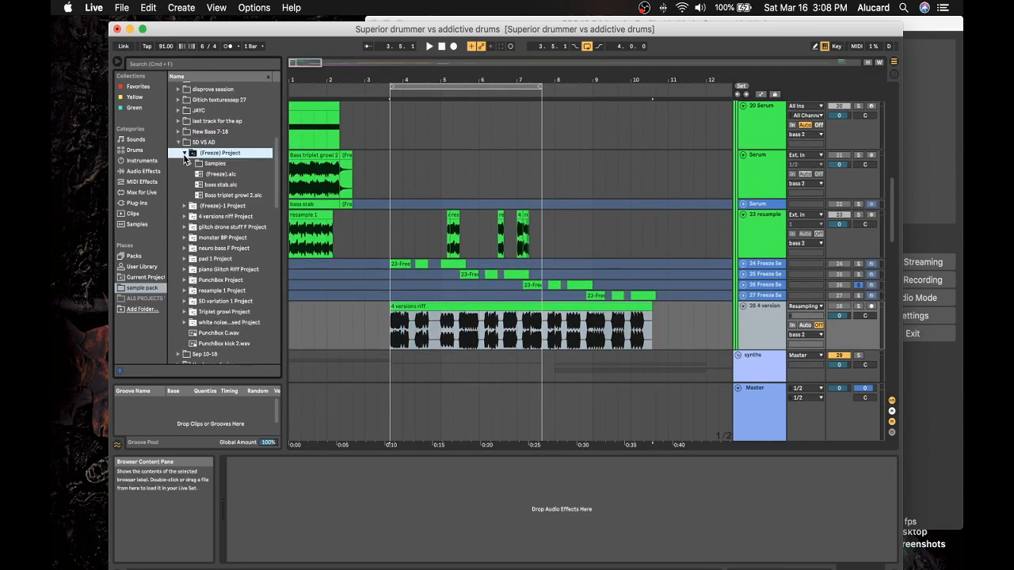
click(231, 195)
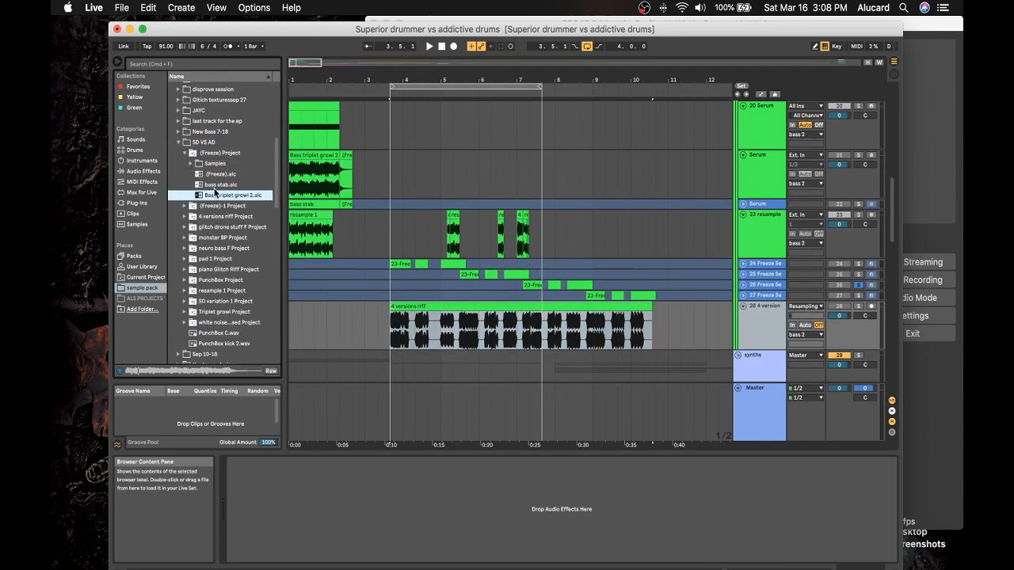
click(184, 153)
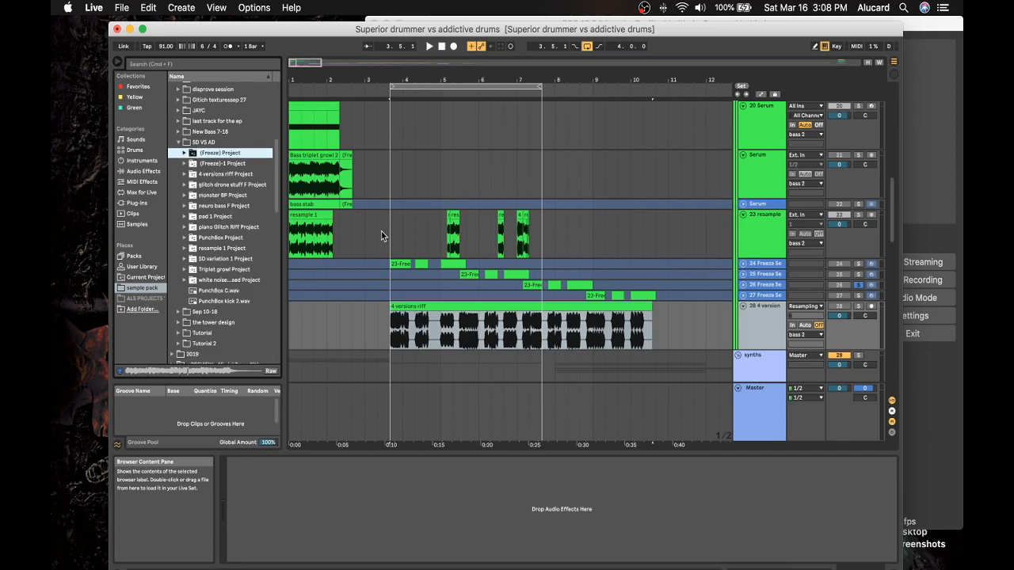
click(452, 284)
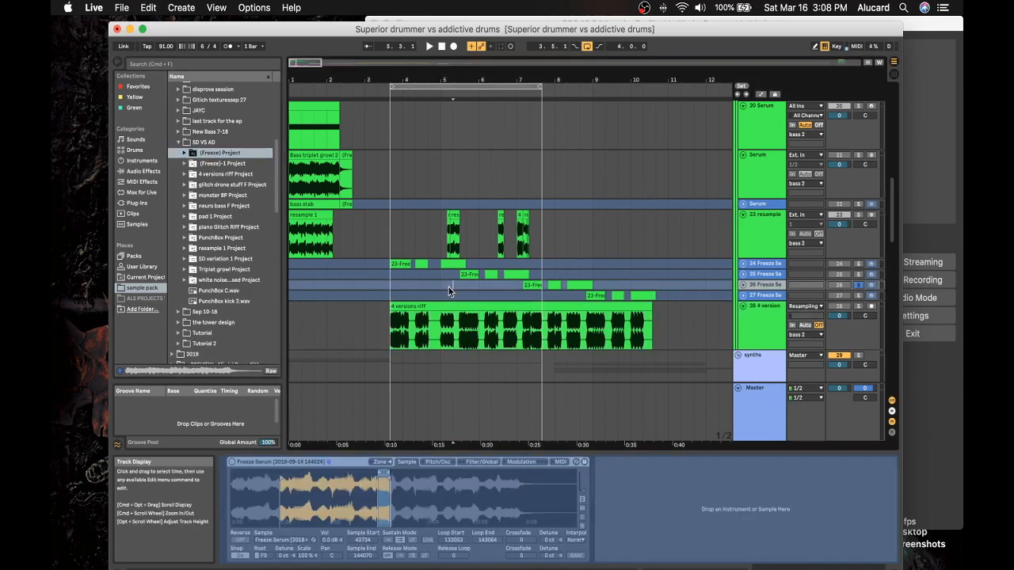
click(179, 142)
scroll(376, 112, up, 10)
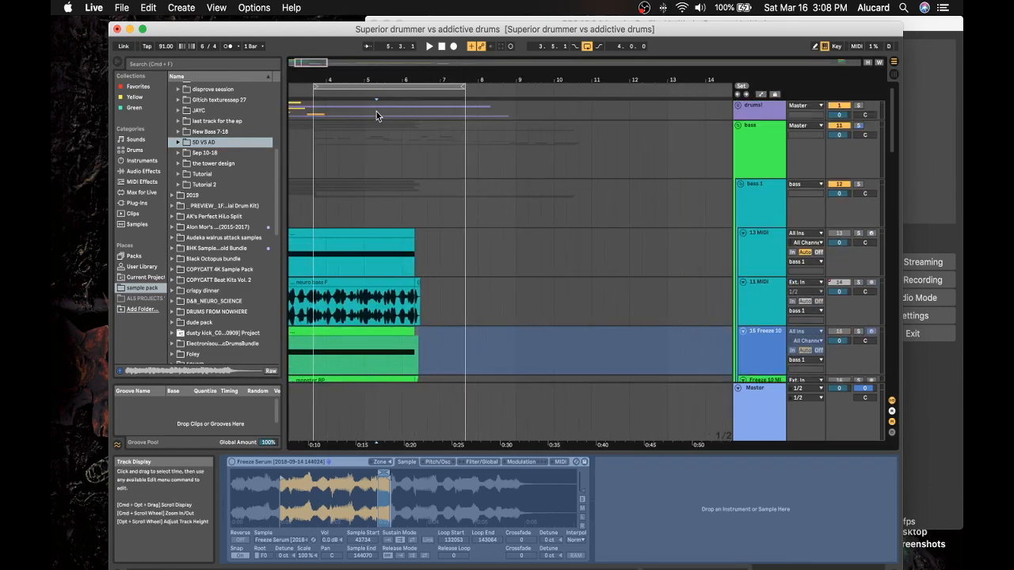
scroll(376, 112, down, 6)
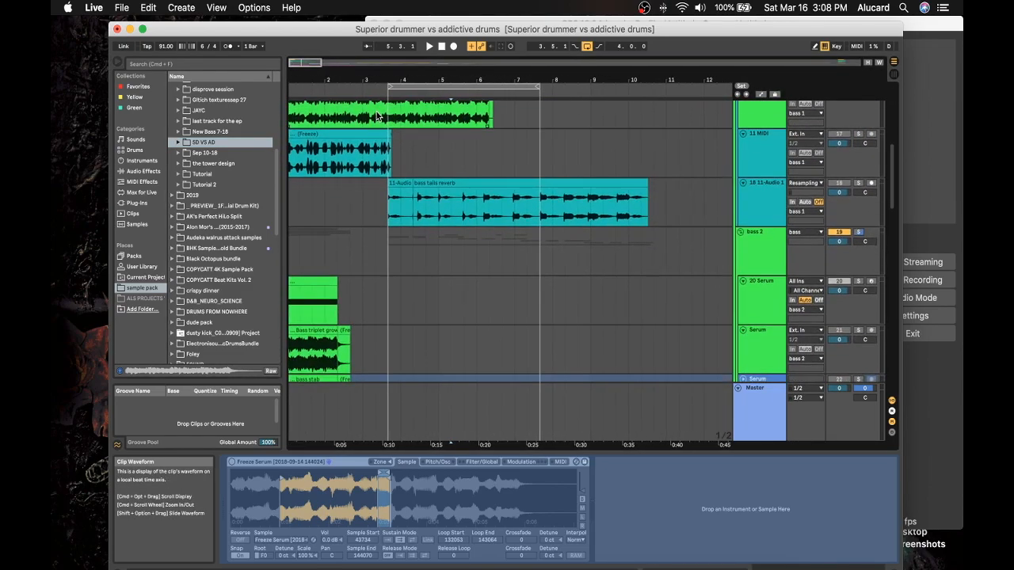
scroll(377, 116, down, 1)
scroll(320, 222, up, 5)
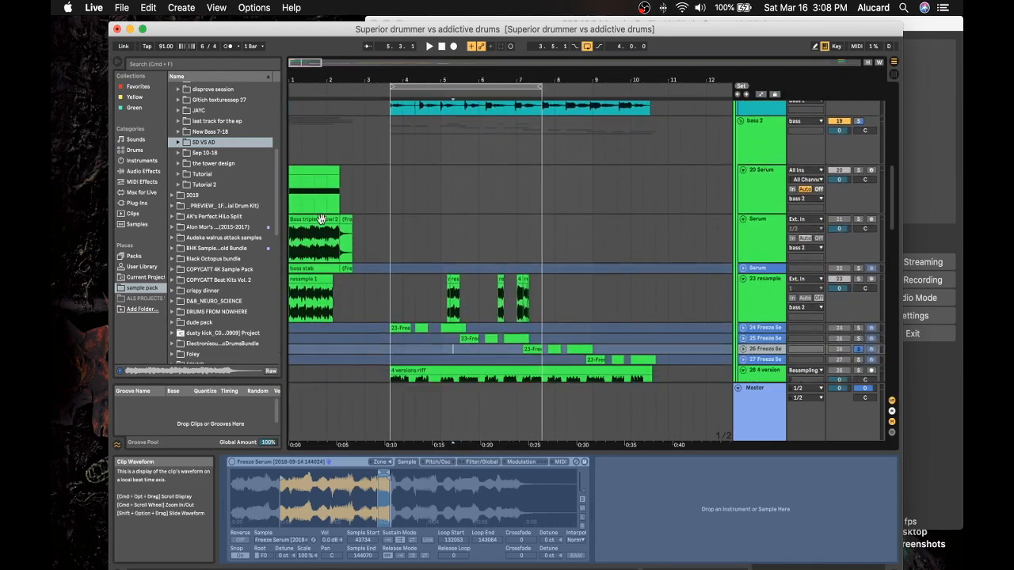
scroll(325, 162, up, 3)
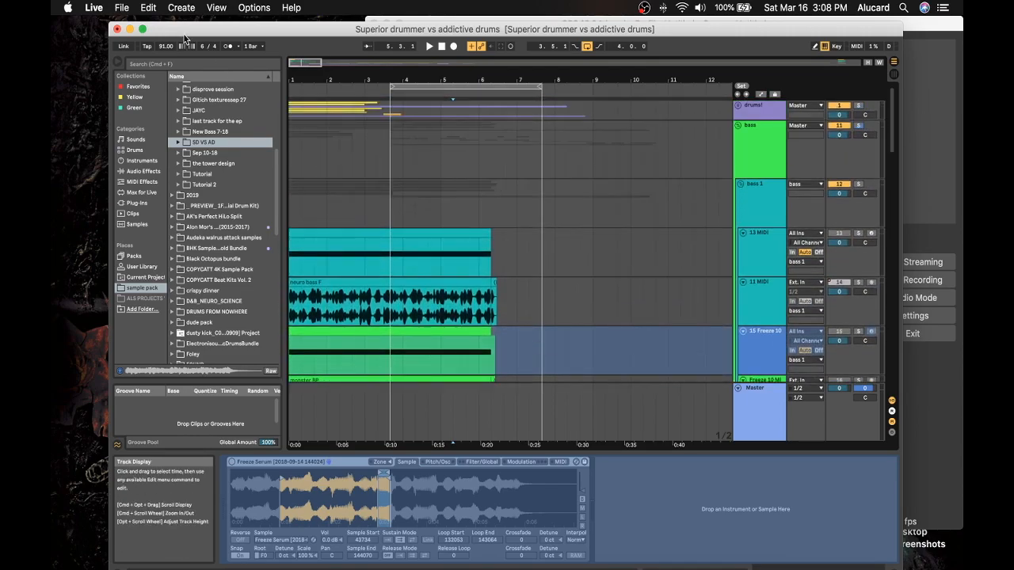
- Open the recent set my beloved.als without saving the changes to the current set
click(121, 7)
mouse_move(137, 57)
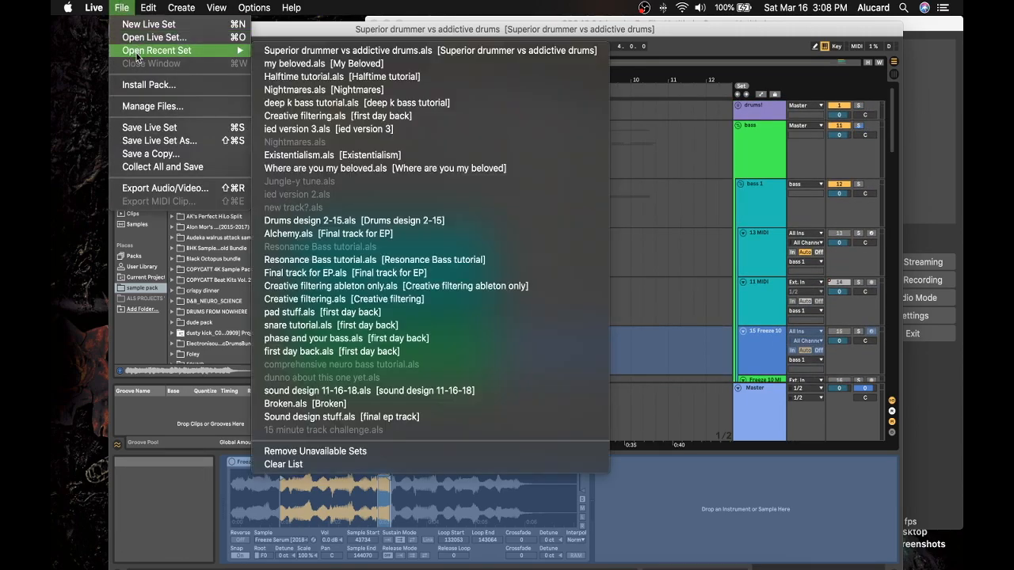
click(323, 63)
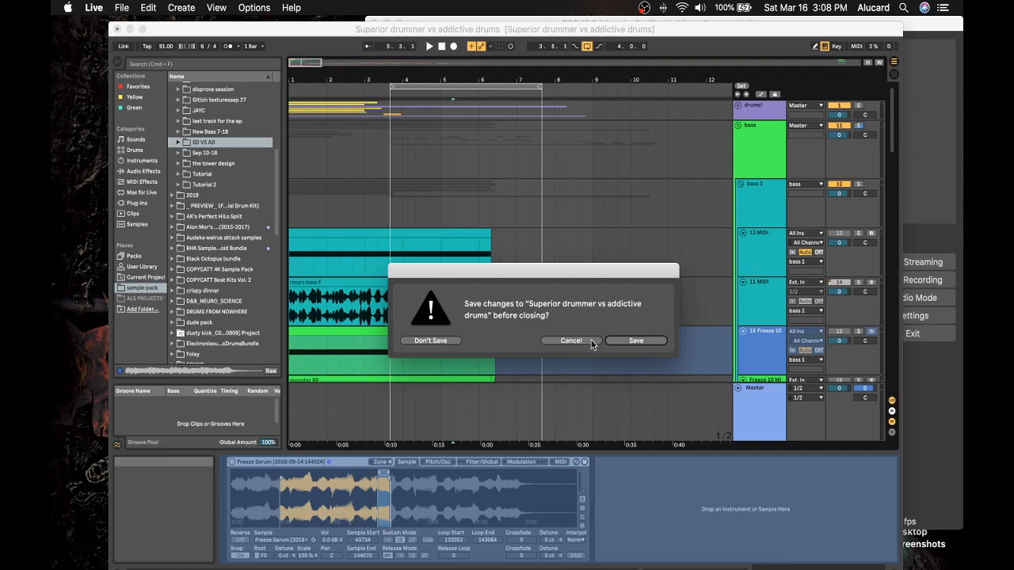
click(445, 342)
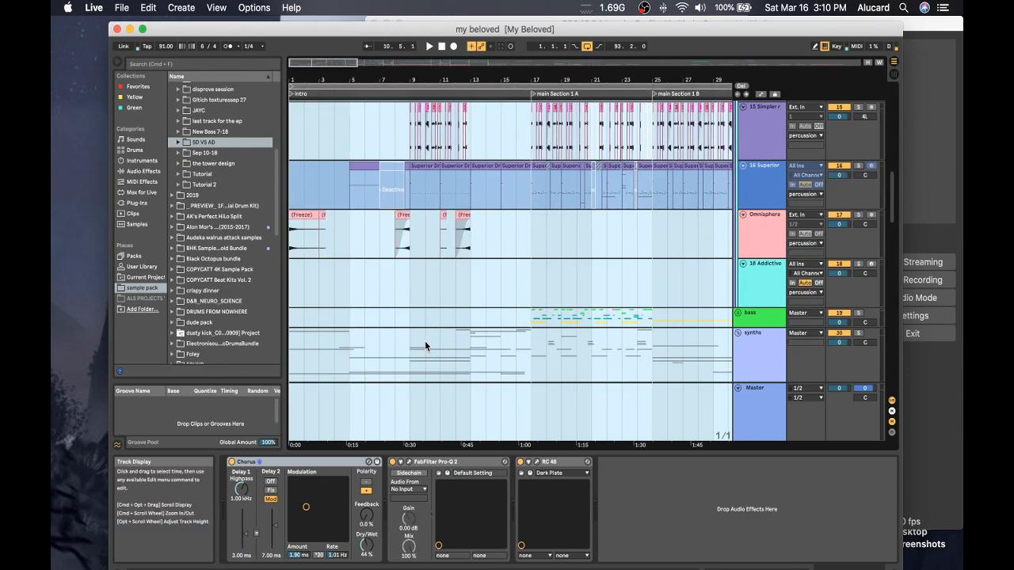
- Play the song from bar 17 through main Section 1 A, and stop playback at its end
click(530, 251)
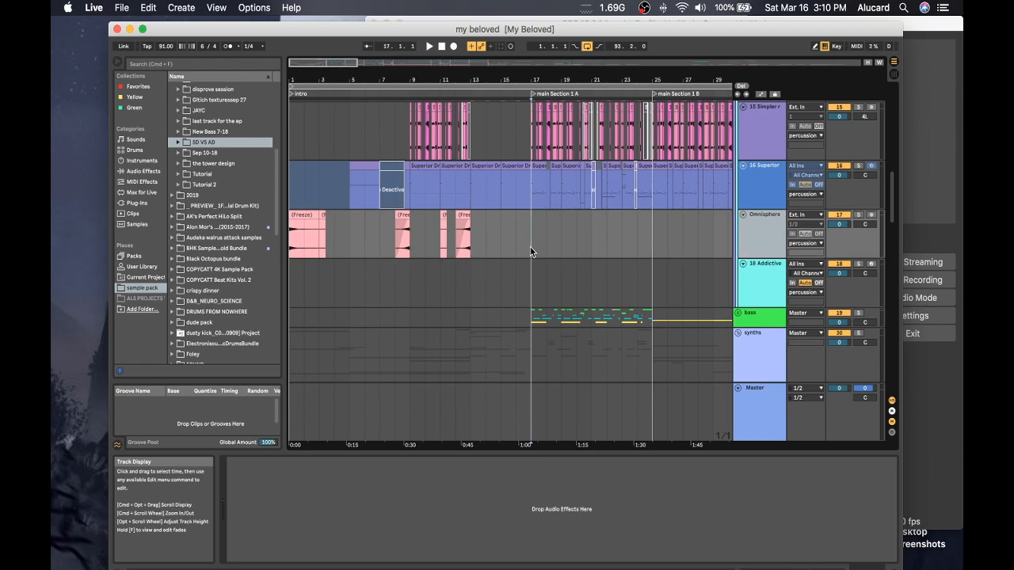
key(space)
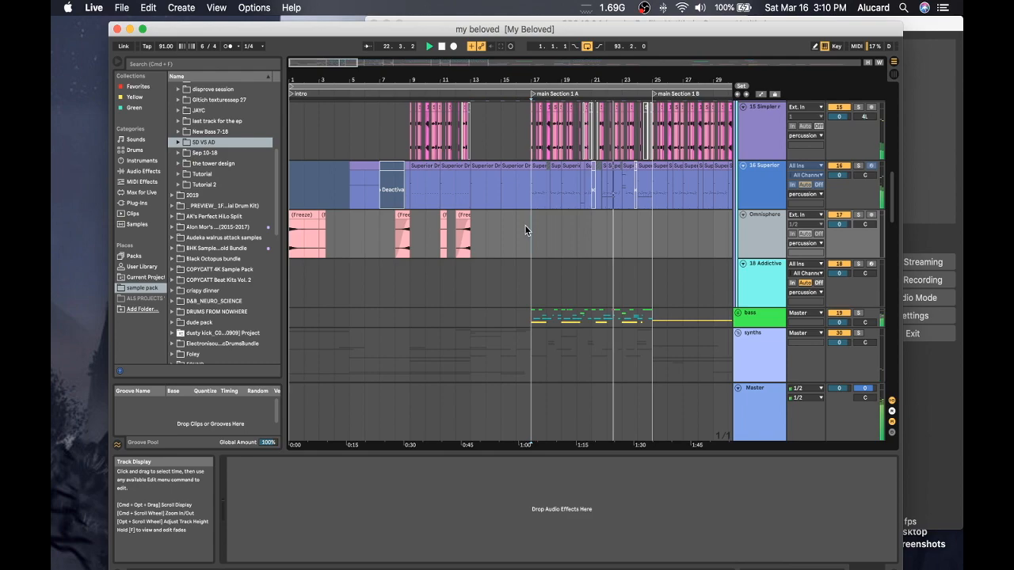
scroll(538, 217, down, 2)
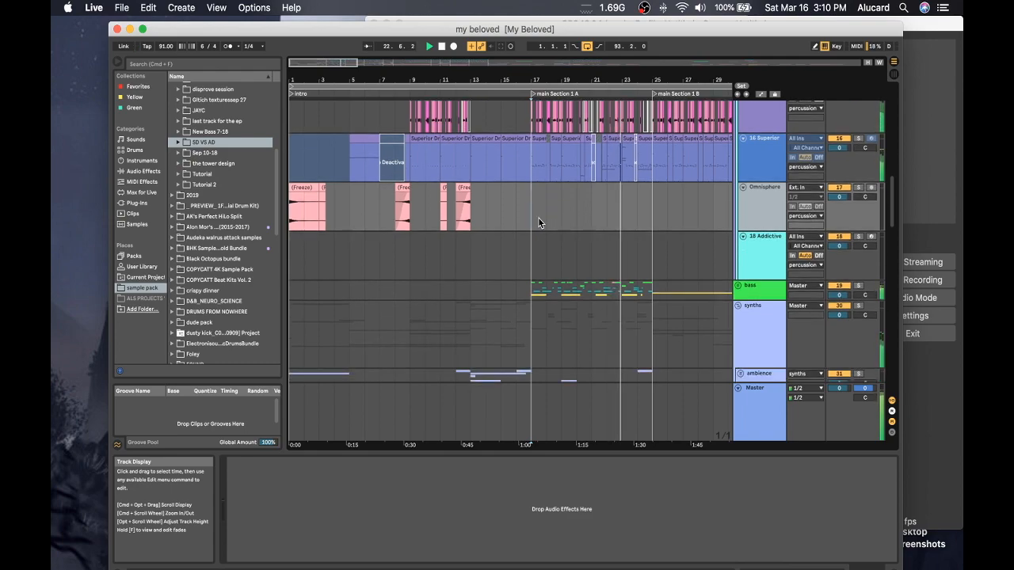
scroll(538, 217, down, 1)
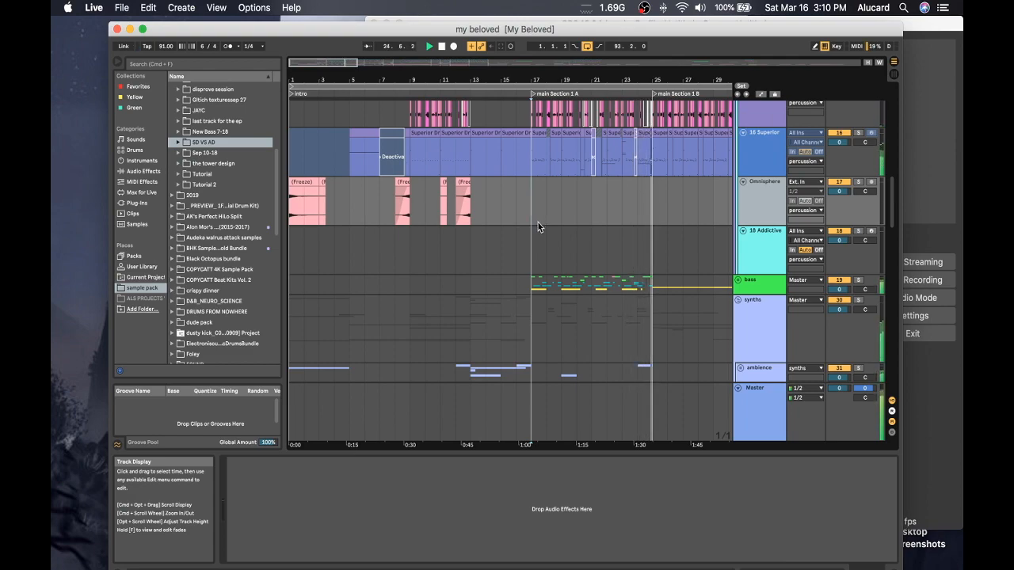
key(space)
- Unfold the bass group and zoom the arrangement in on main Section 1 A
scroll(538, 221, down, 2)
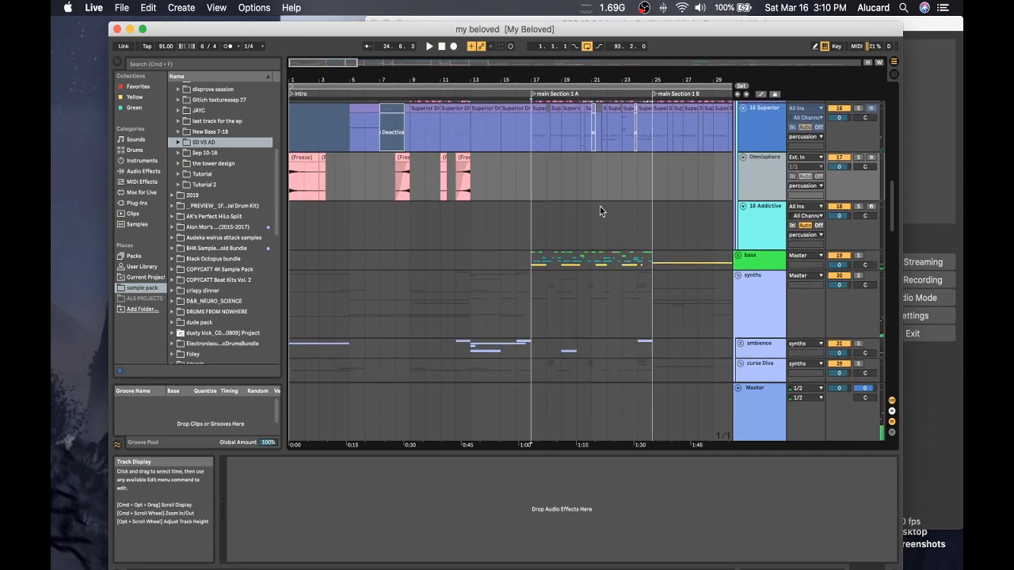
scroll(804, 176, down, 4)
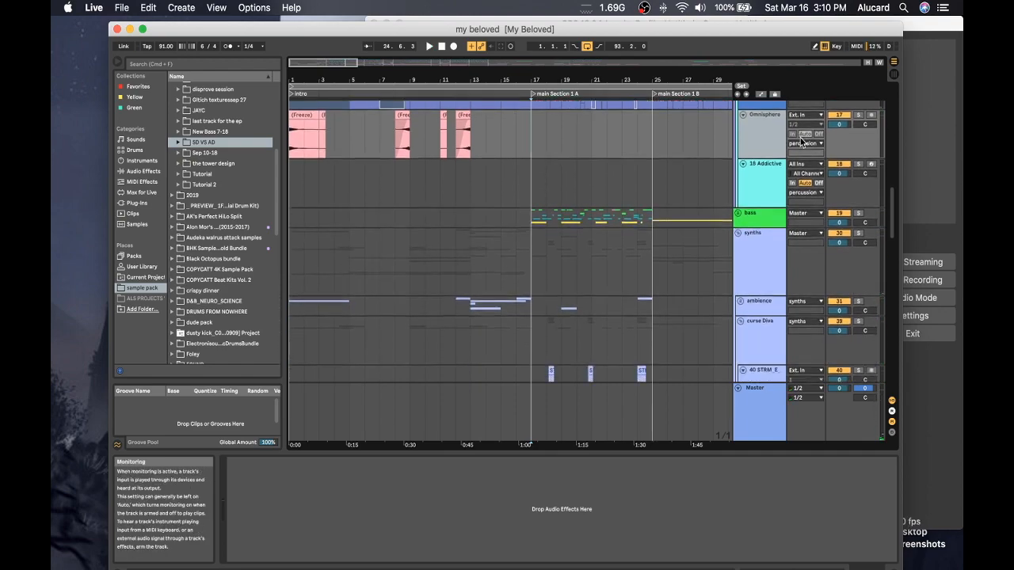
click(737, 209)
scroll(607, 207, down, 8)
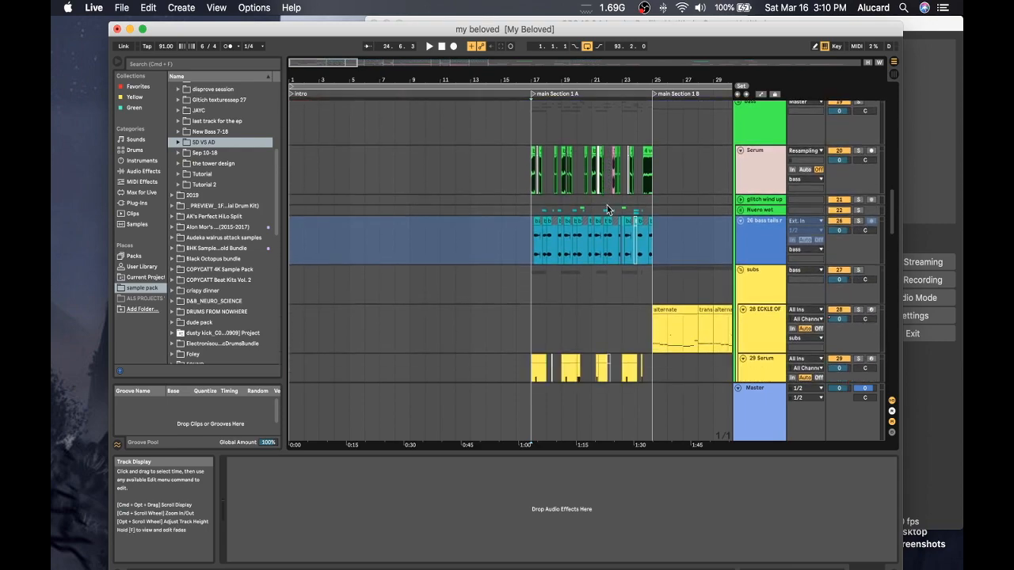
drag(555, 77, 557, 103)
scroll(534, 145, down, 2)
scroll(534, 146, right, 3)
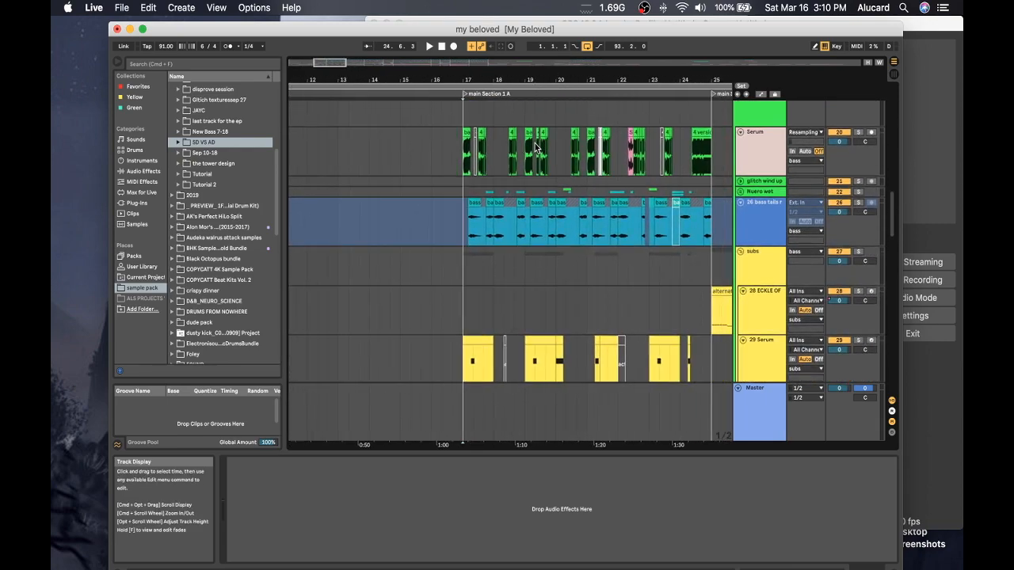
- Examine the arrangement of the bass group's clips in main Section 1 A
scroll(534, 144, up, 5)
scroll(534, 143, left, 1)
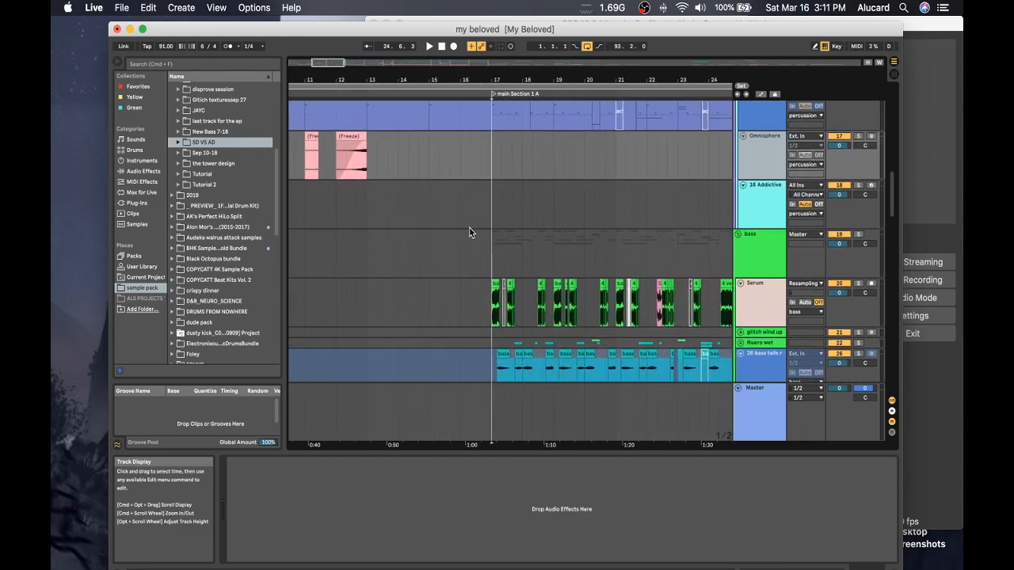
scroll(555, 284, right, 2)
scroll(554, 284, down, 2)
scroll(555, 284, up, 4)
scroll(554, 283, left, 2)
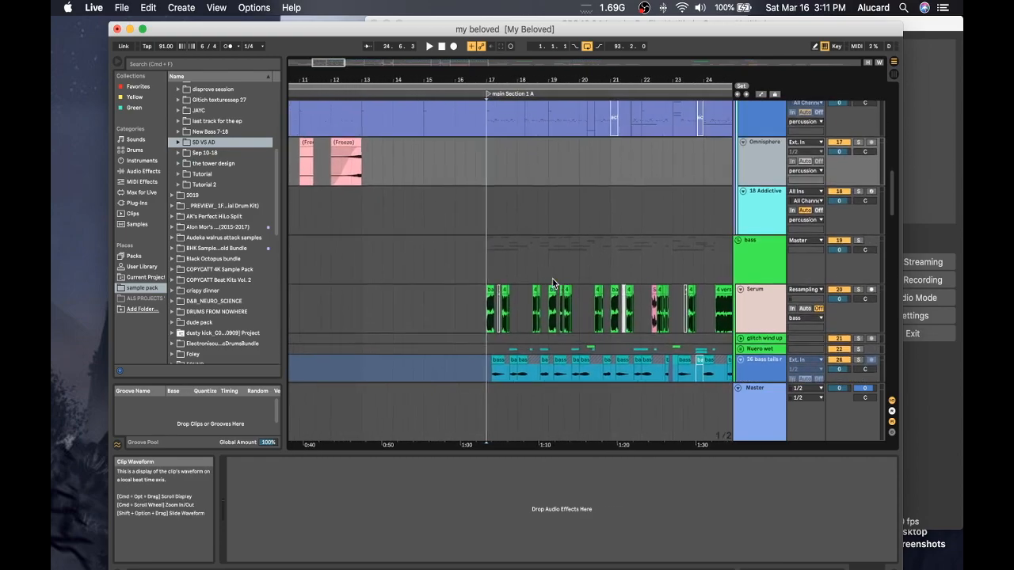
scroll(552, 283, down, 1)
scroll(553, 284, left, 1)
- Inspect the device chains of the bass, Nuero wet and subs groups, briefly unfolding Nuero wet to view its tracks
click(752, 255)
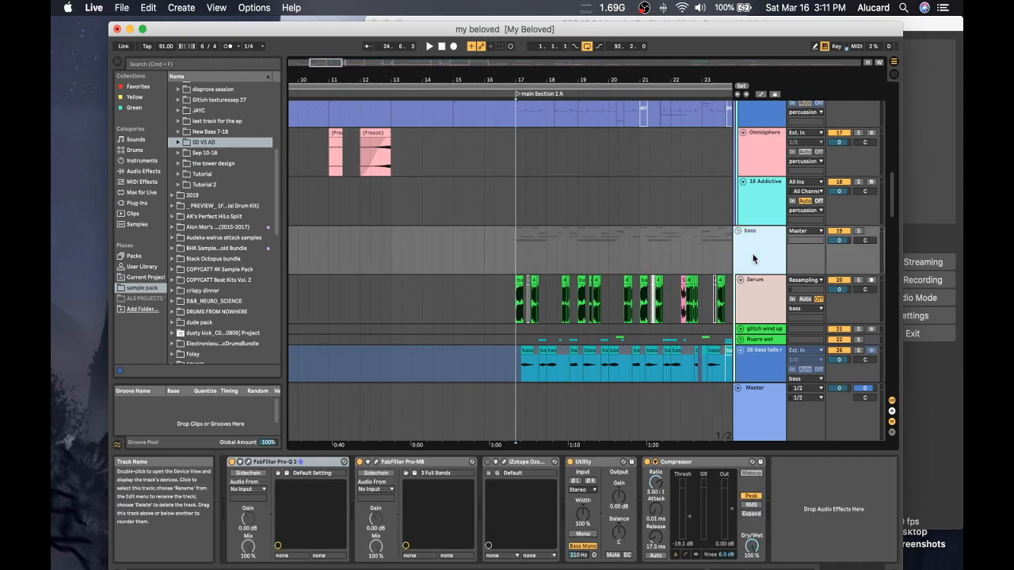
scroll(756, 247, down, 1)
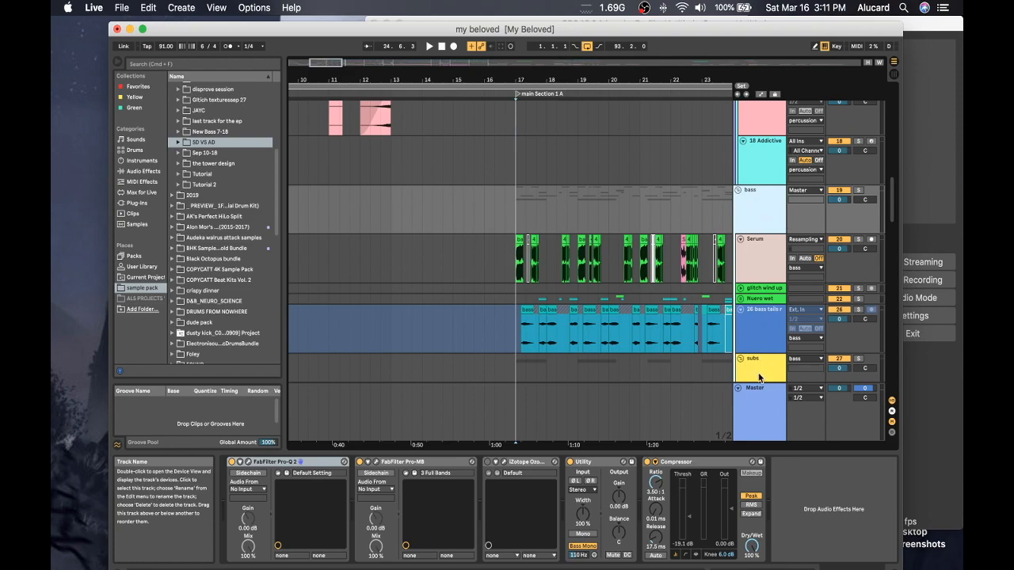
click(762, 300)
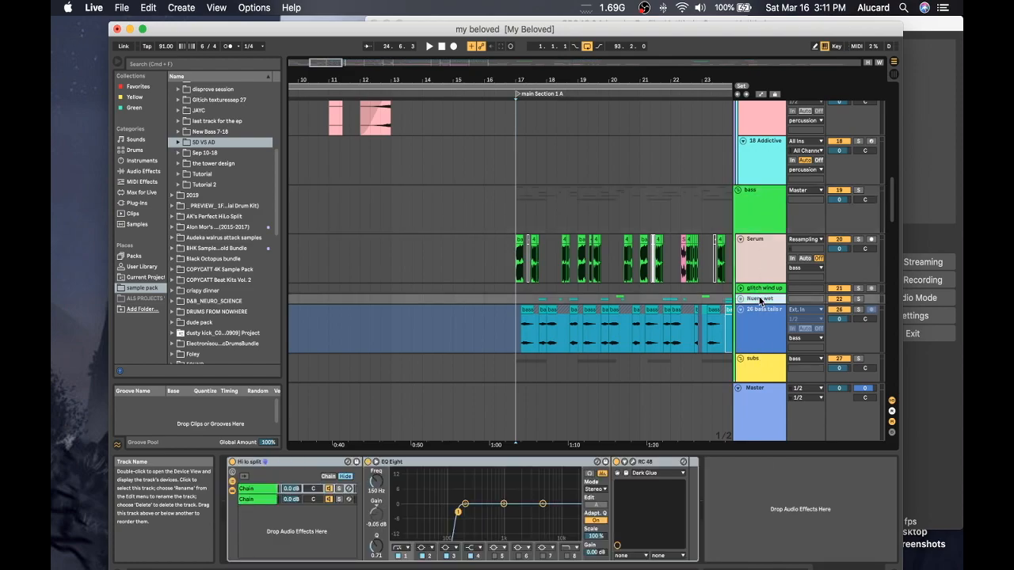
scroll(763, 299, down, 1)
click(741, 267)
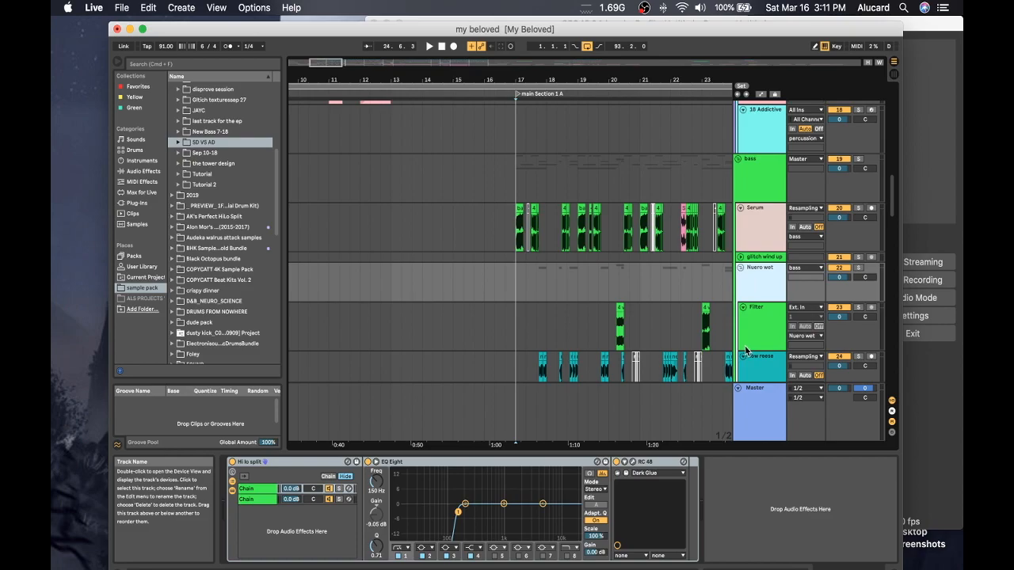
click(740, 269)
scroll(741, 297, down, 1)
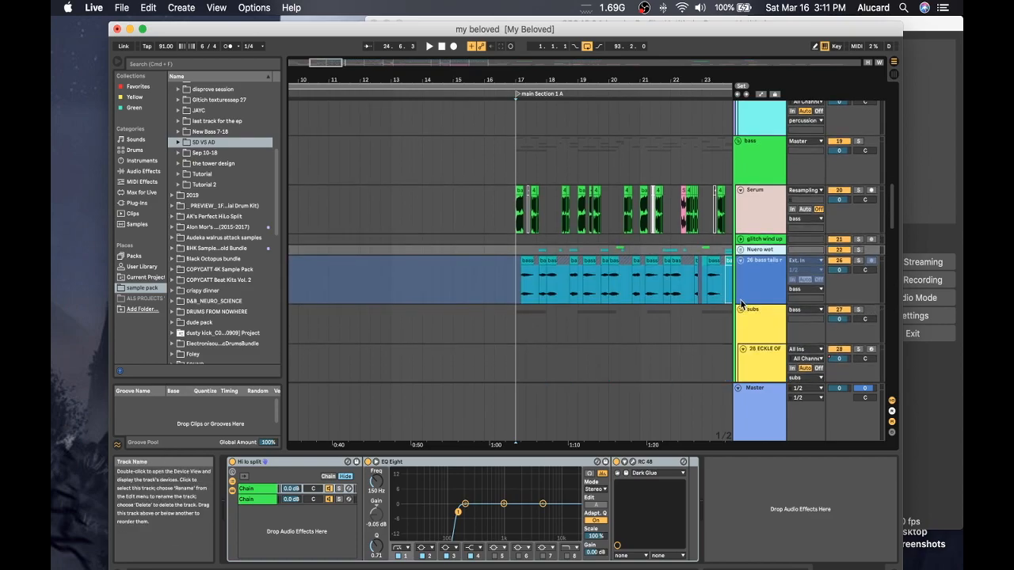
click(757, 318)
- Open the FabFilter Pro-Q 2 on the bass group and inspect its EQ curve
scroll(756, 318, up, 8)
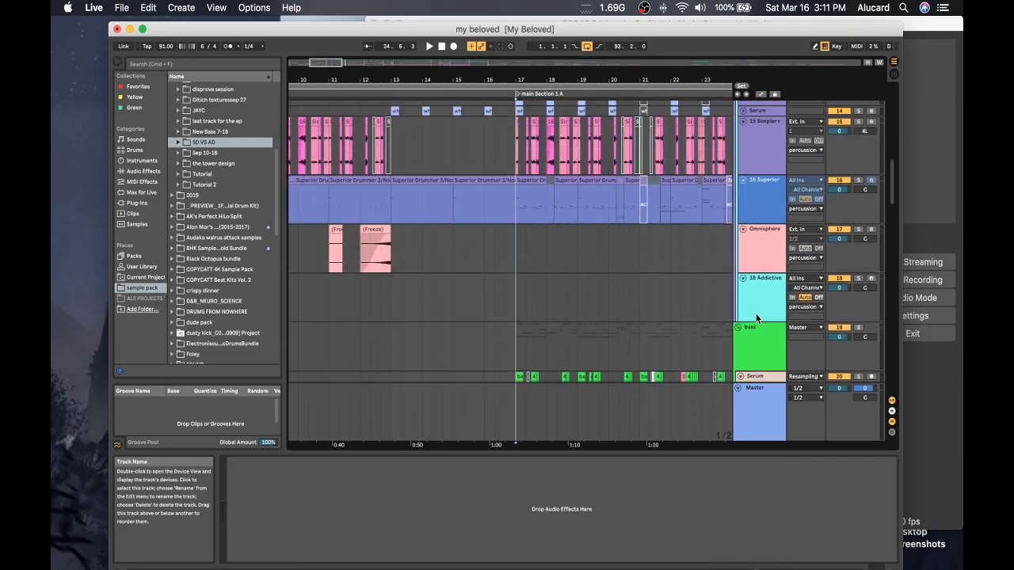
scroll(755, 321, down, 3)
click(754, 305)
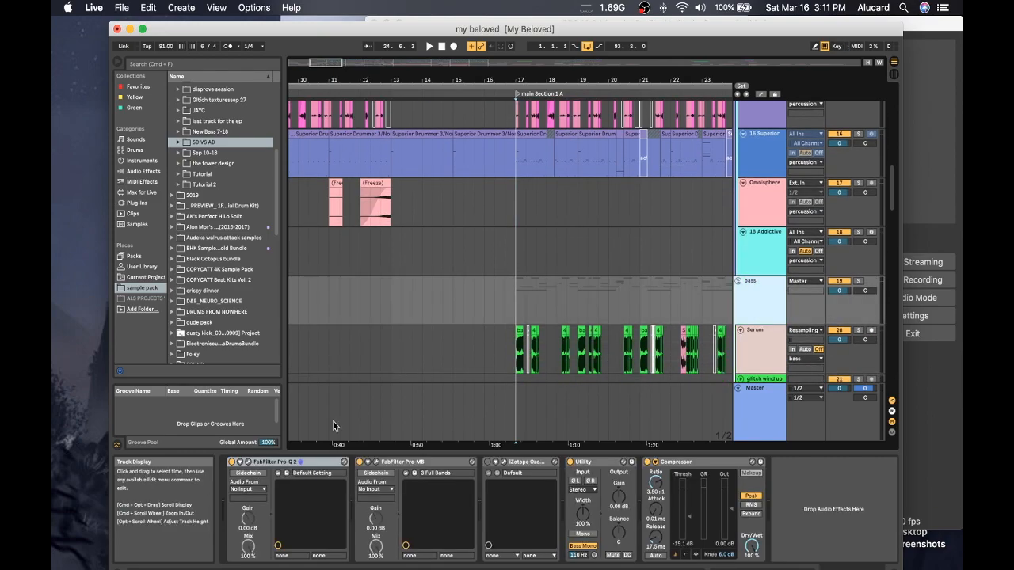
click(249, 462)
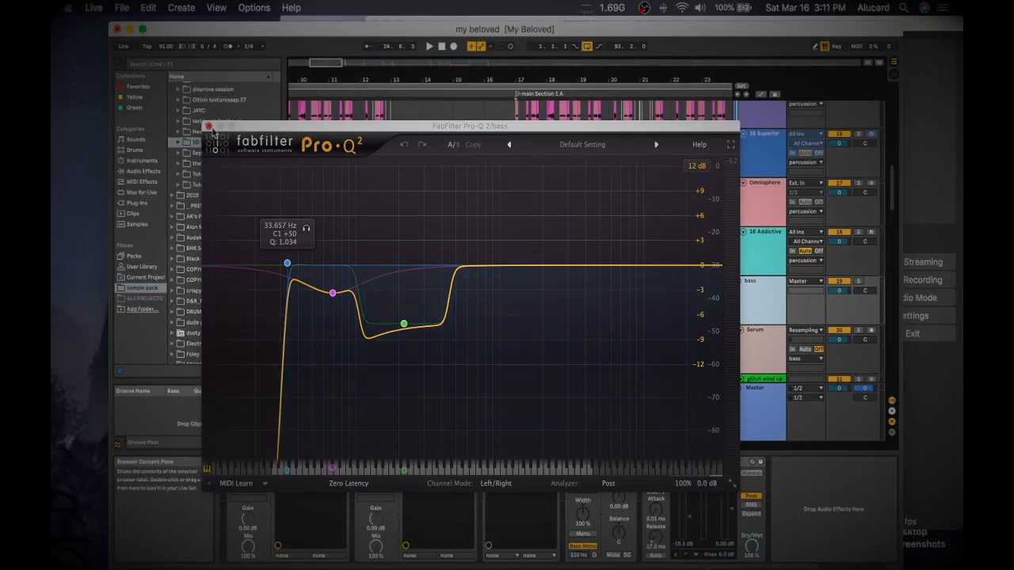
- Close the EQ and inspect the bass group's FabFilter Pro-MB bands and iZotope Ozone 7 Imager settings
click(208, 127)
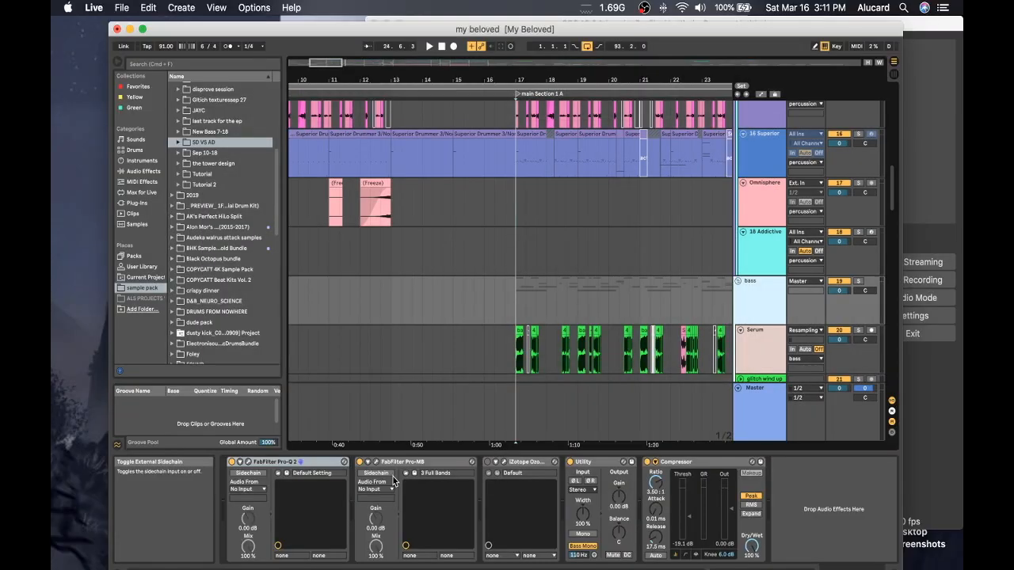
click(378, 461)
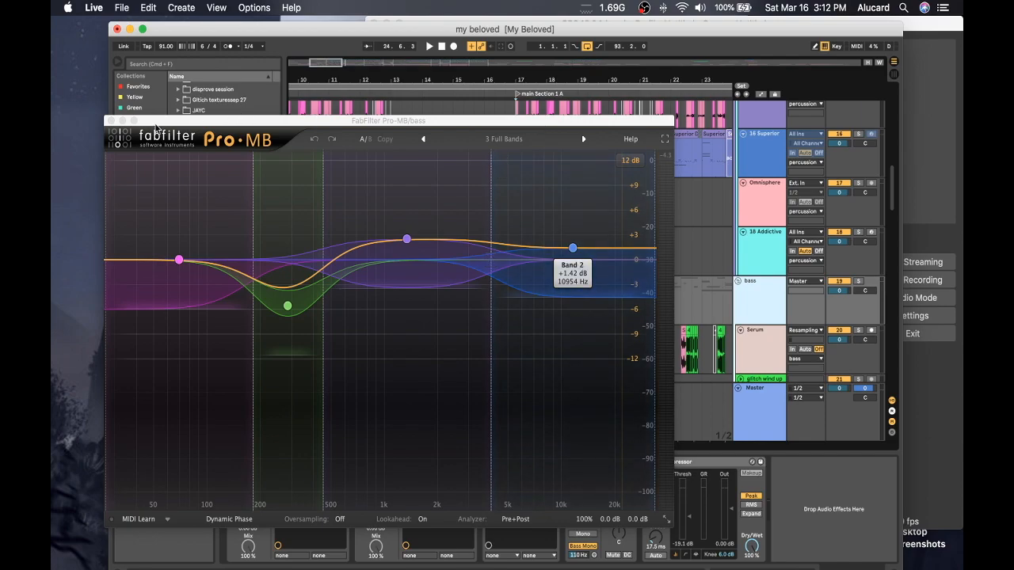
click(111, 120)
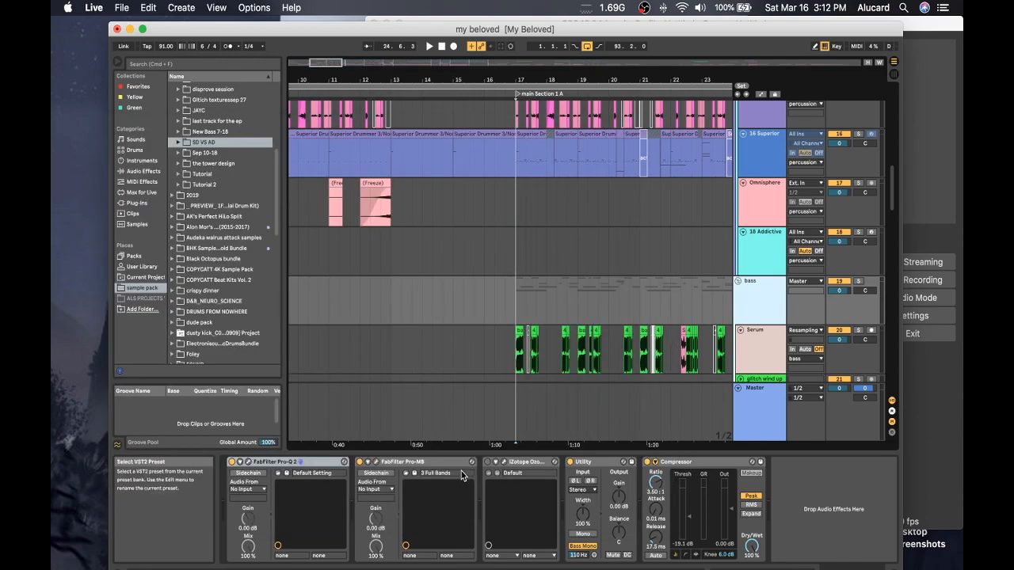
click(504, 463)
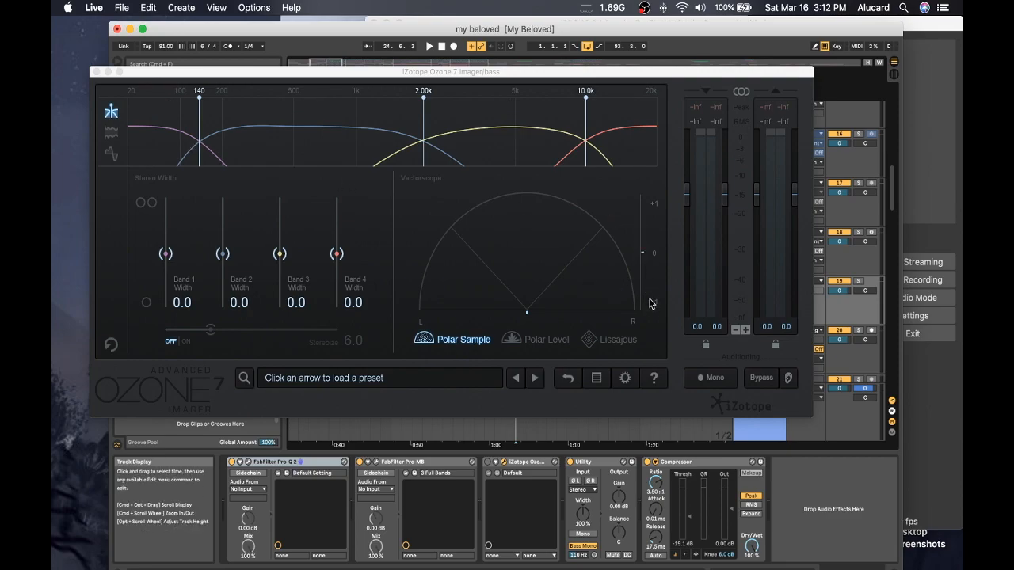
click(96, 72)
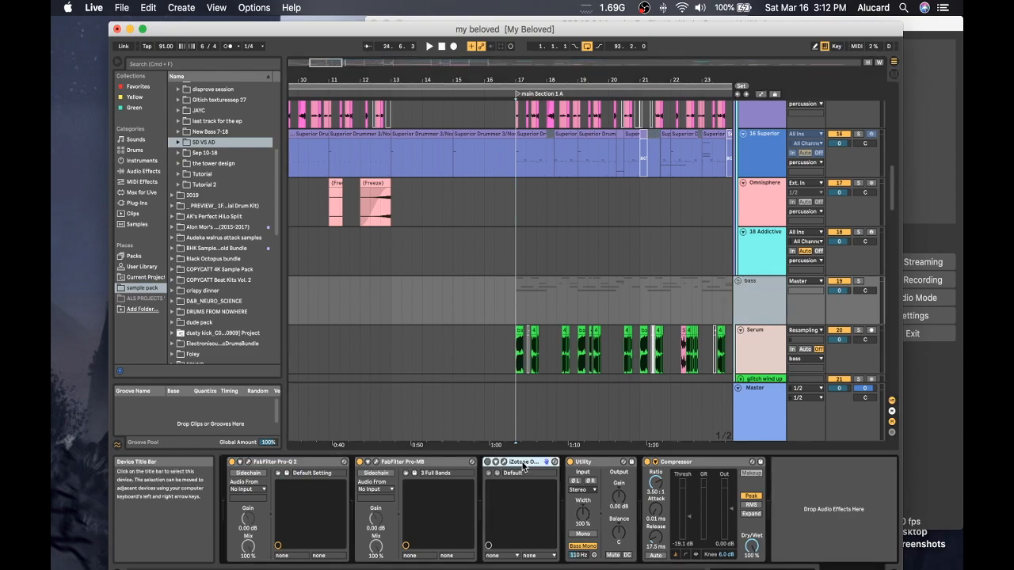
- Examine the bass group's Utility and the Compressor's sidechain section, including its list of audio sources
click(586, 464)
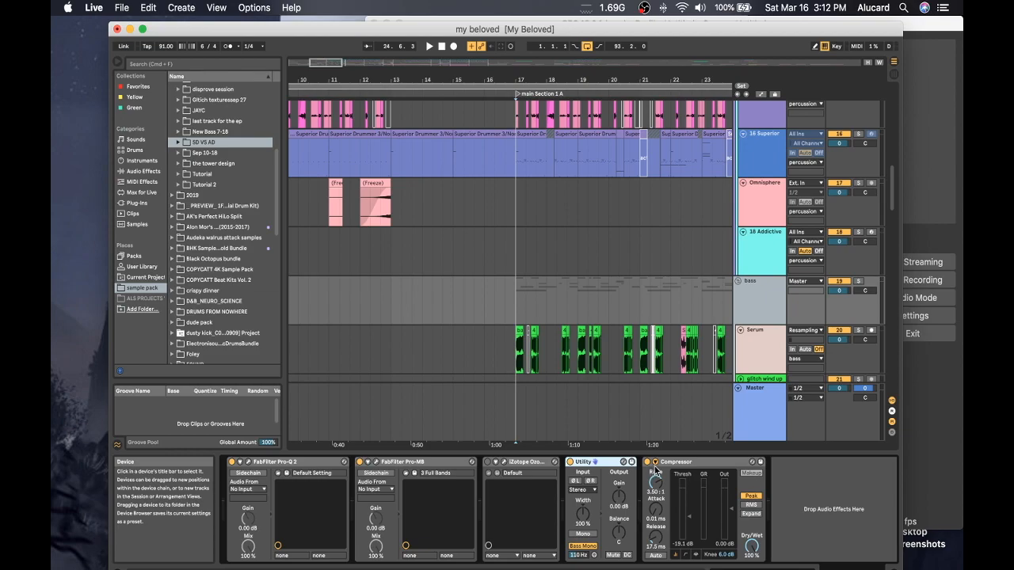
click(655, 462)
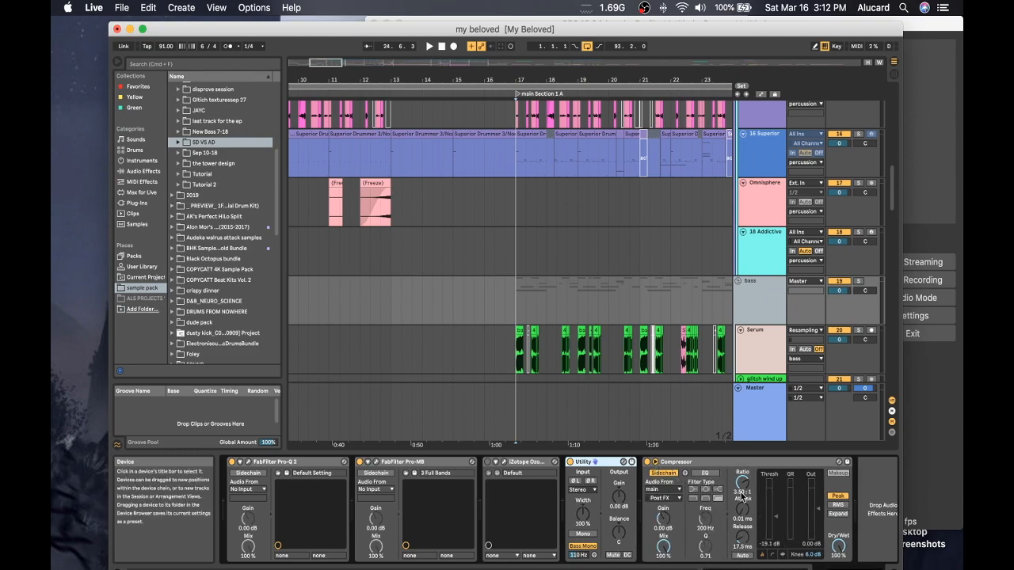
click(664, 490)
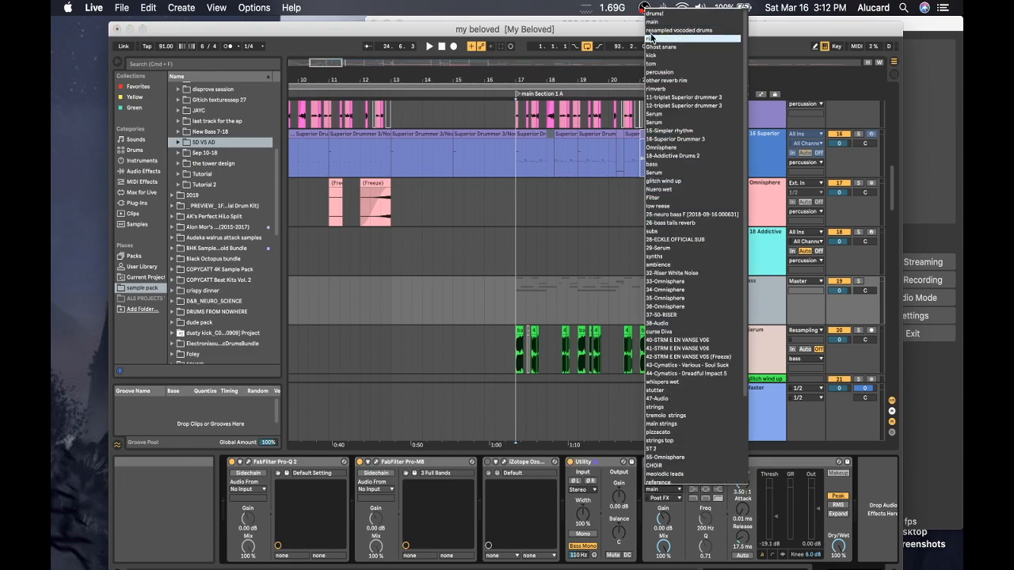
click(569, 224)
- Show the main drum group that feeds the bass sidechain, and fold the drums group again
scroll(569, 224, up, 10)
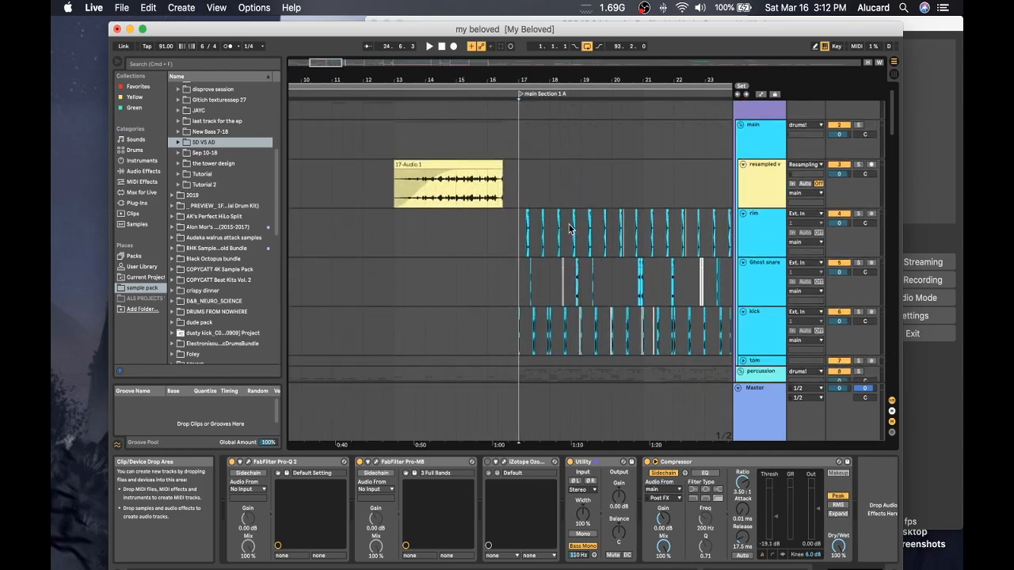
click(772, 195)
scroll(772, 195, down, 1)
scroll(772, 195, down, 1)
scroll(549, 241, up, 2)
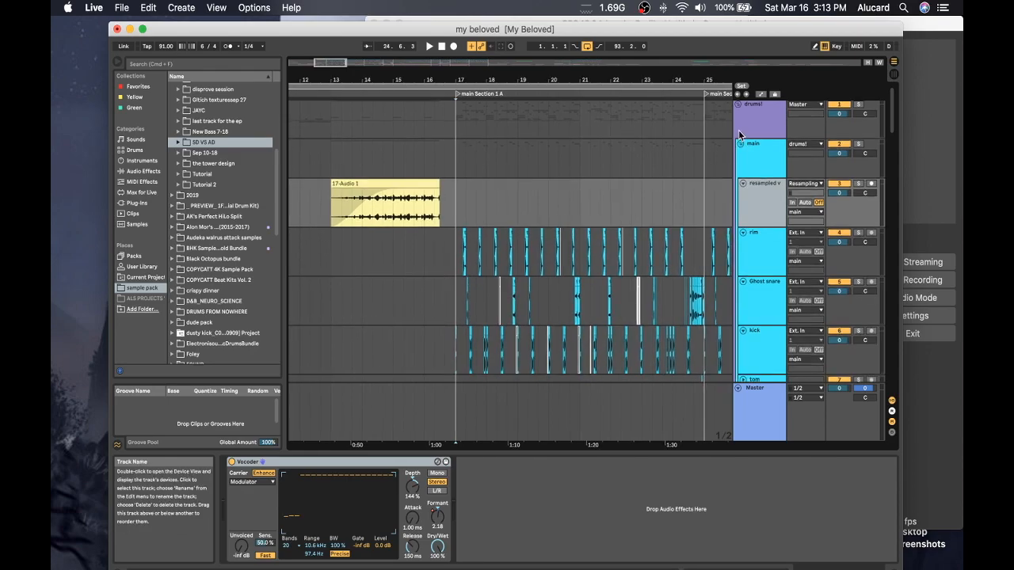
click(741, 143)
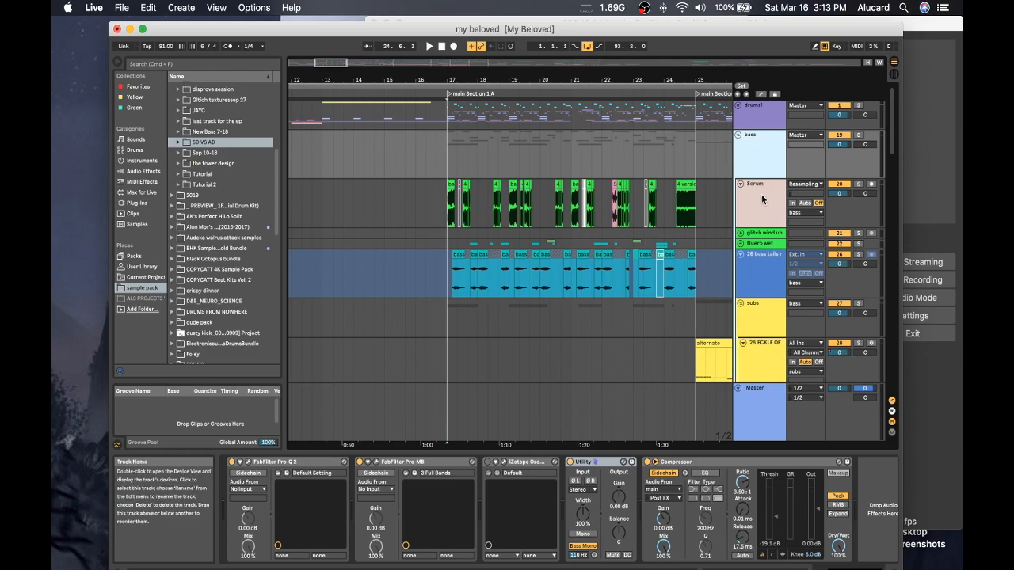
- Solo the Serum track and play its bass stab clip at the start of main Section 1 A
key(Up)
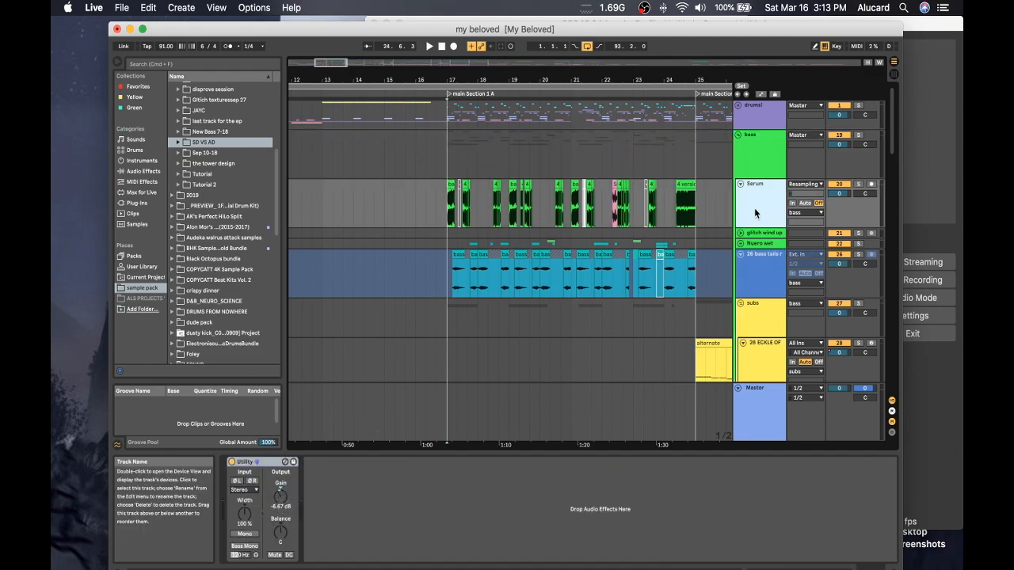
click(451, 186)
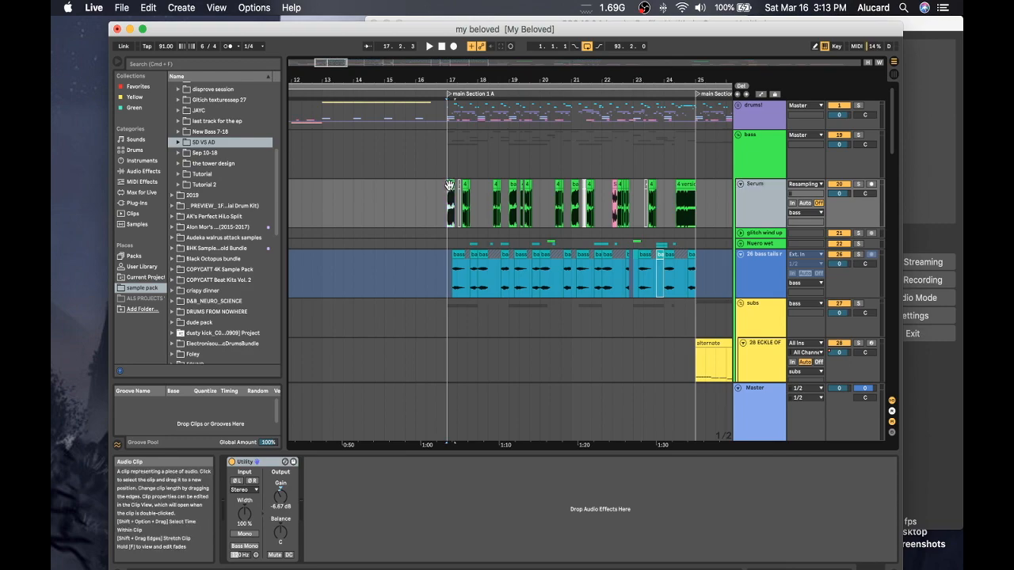
click(859, 184)
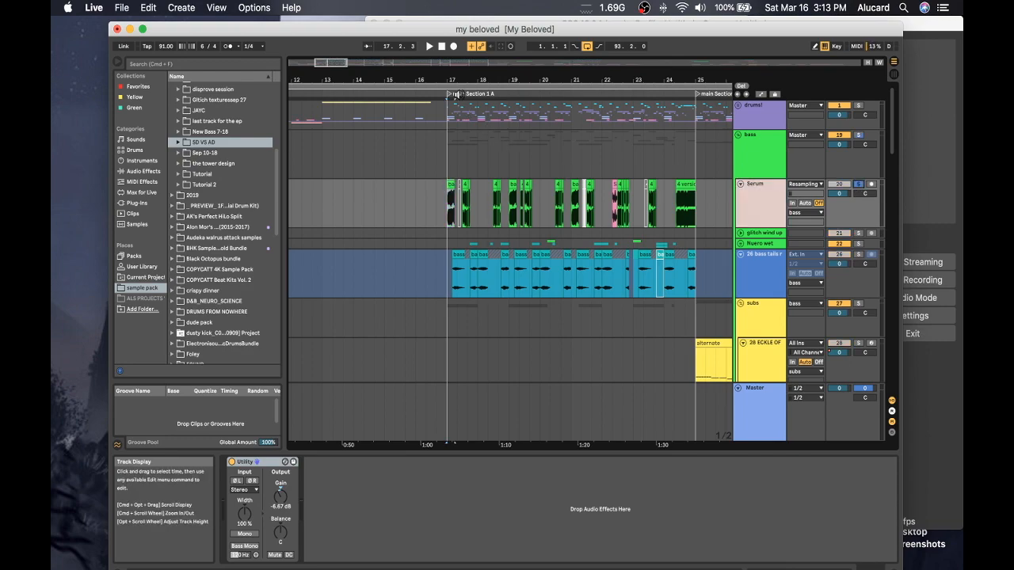
drag(453, 80, 453, 142)
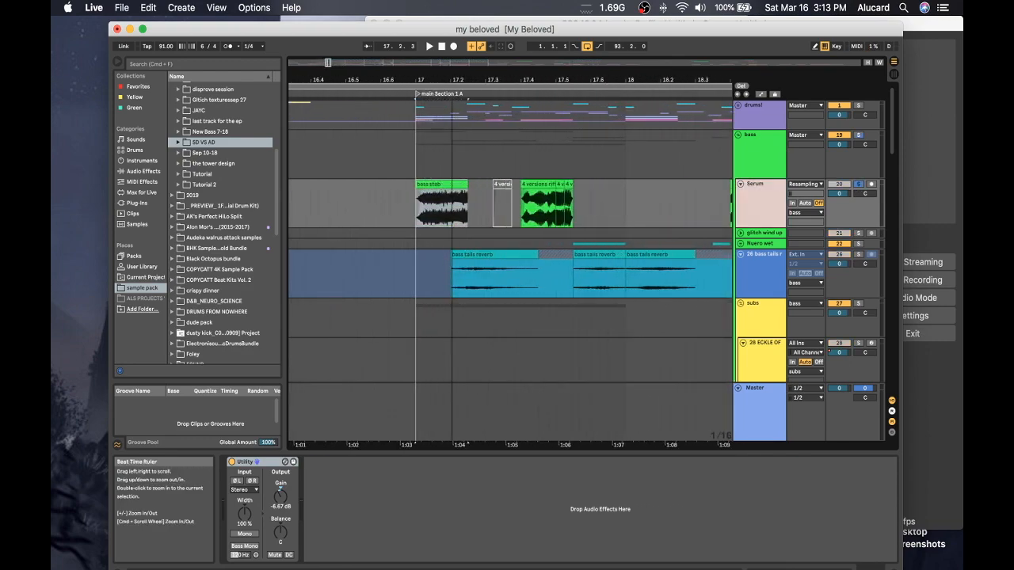
click(441, 184)
key(space)
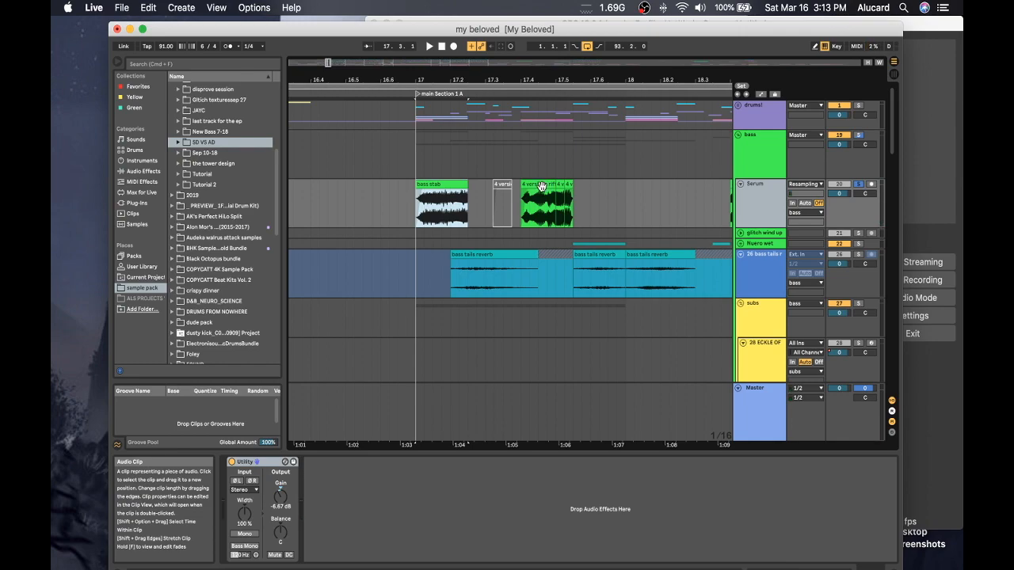
- Play the soloed Serum track's 4 versions riff clips in bars 17 and 18
click(540, 185)
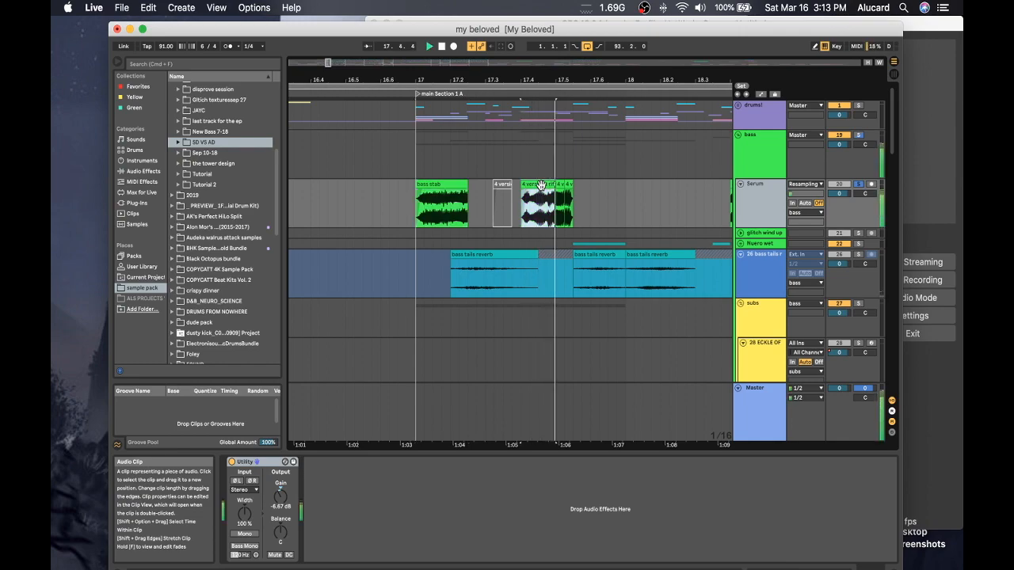
scroll(540, 190, right, 3)
key(space)
click(572, 192)
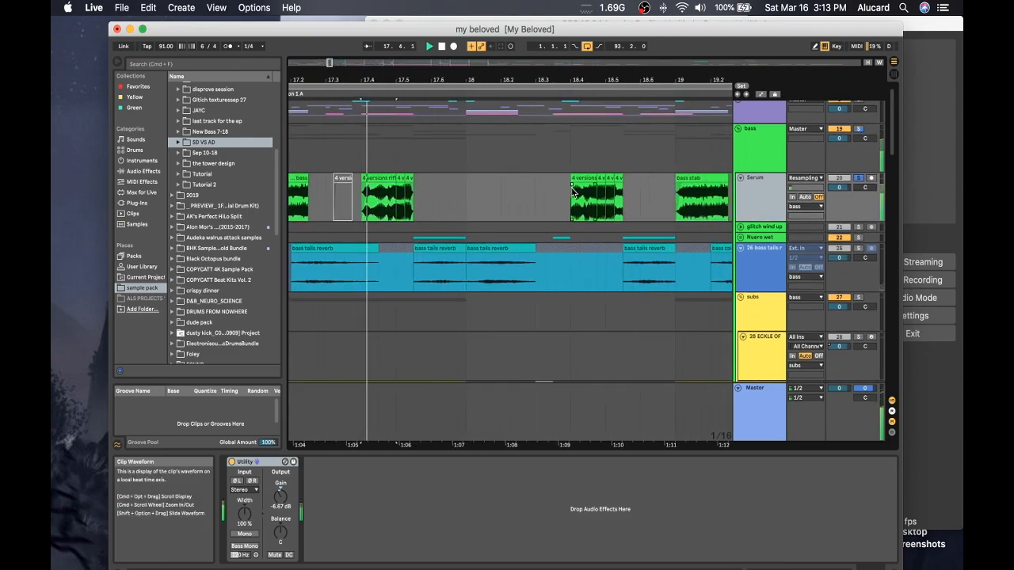
key(space)
key(space)
key(space)
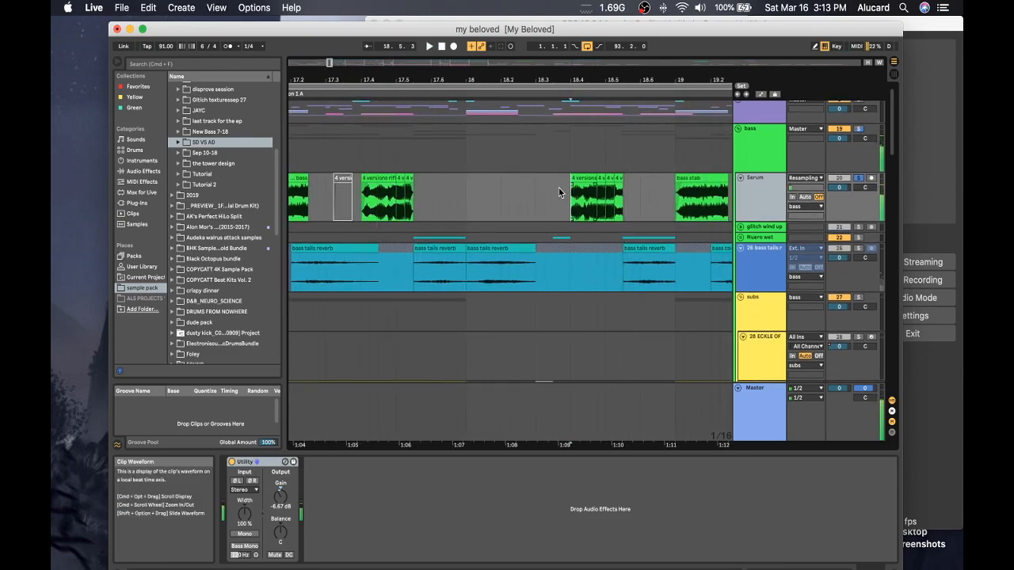
scroll(559, 190, left, 4)
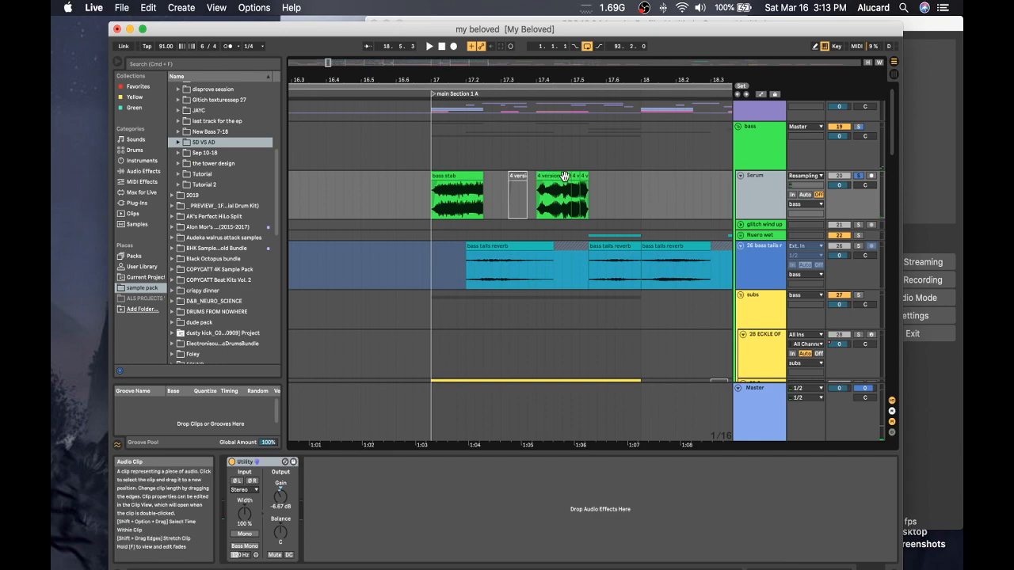
- Unsolo the Serum track and play the full mix from the bass stab clip at bar 17
click(858, 177)
click(459, 176)
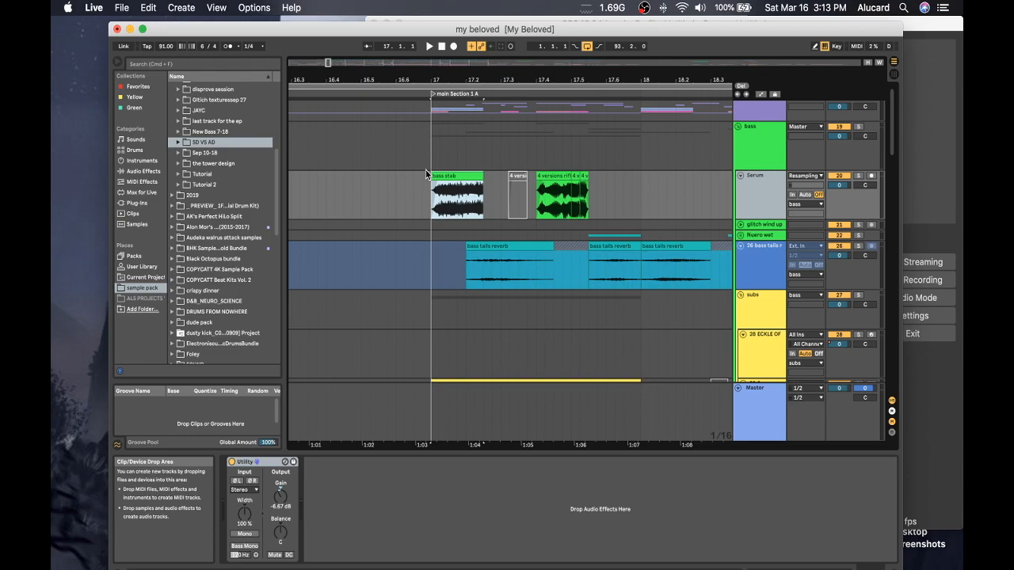
scroll(429, 170, right, 3)
key(space)
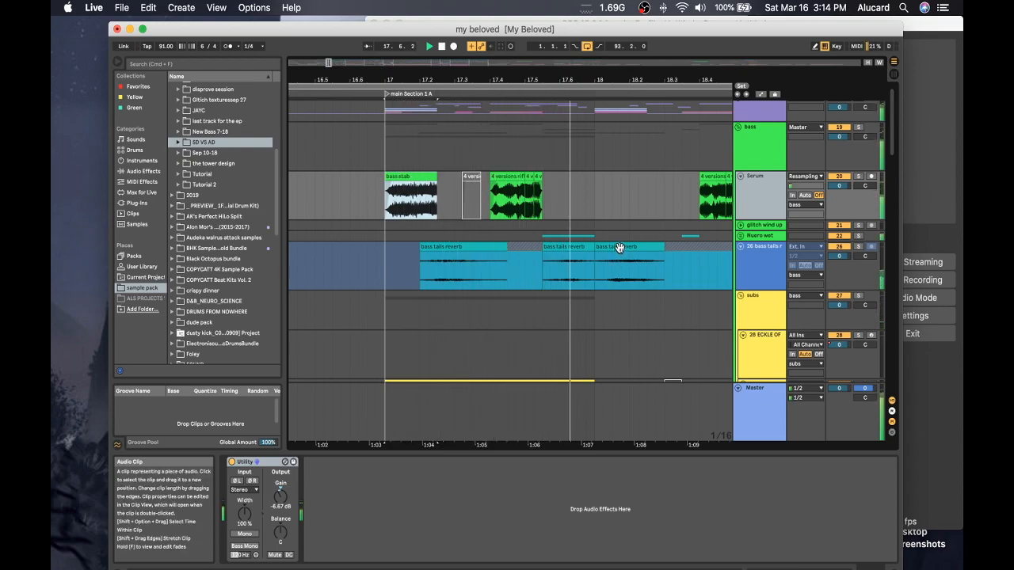
click(592, 186)
scroll(593, 188, right, 8)
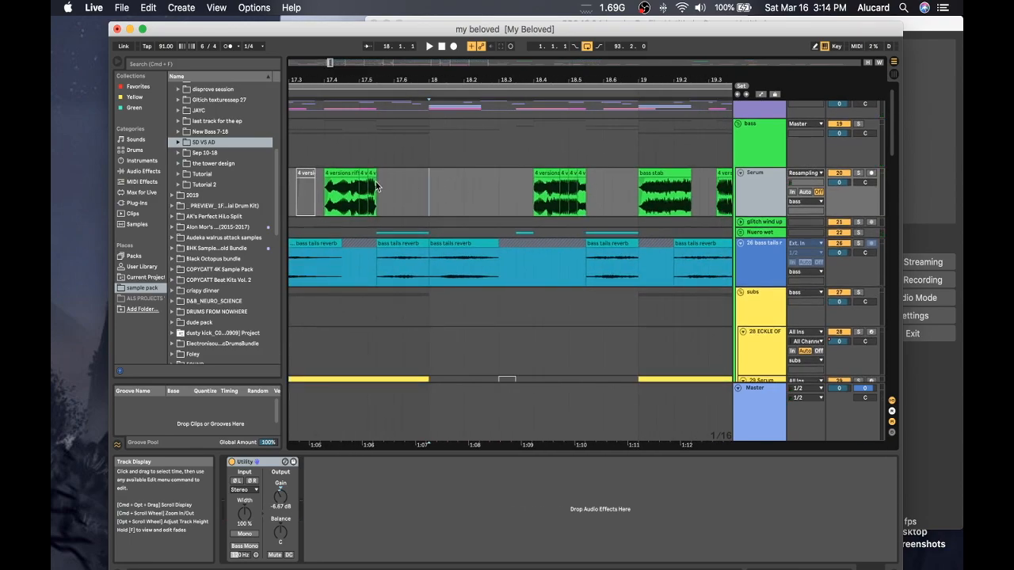
- Highlight the Serum phrase in bar 17 and play the phrase that follows from bar 18
scroll(357, 183, left, 7)
drag(360, 181, 547, 211)
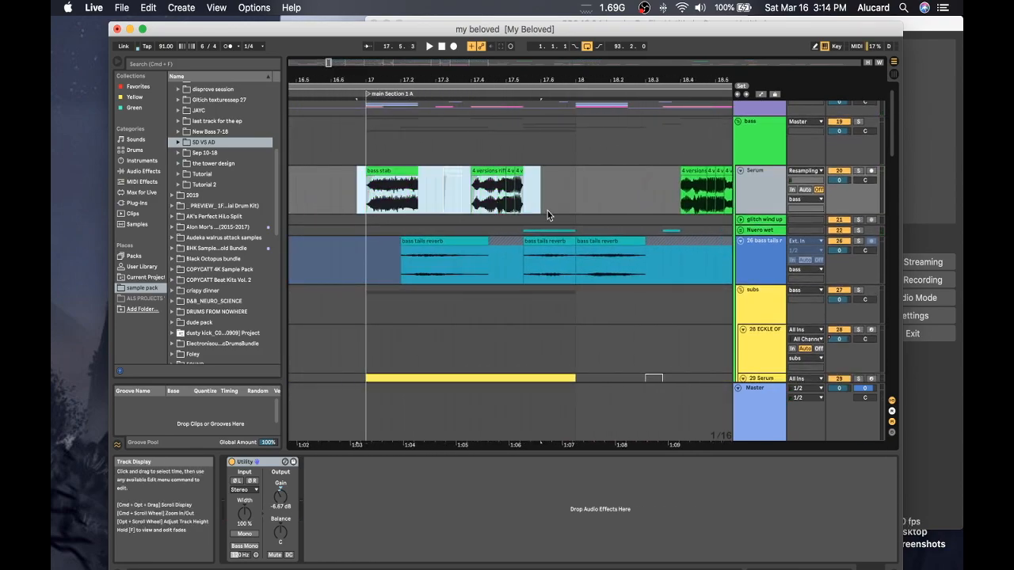
click(584, 196)
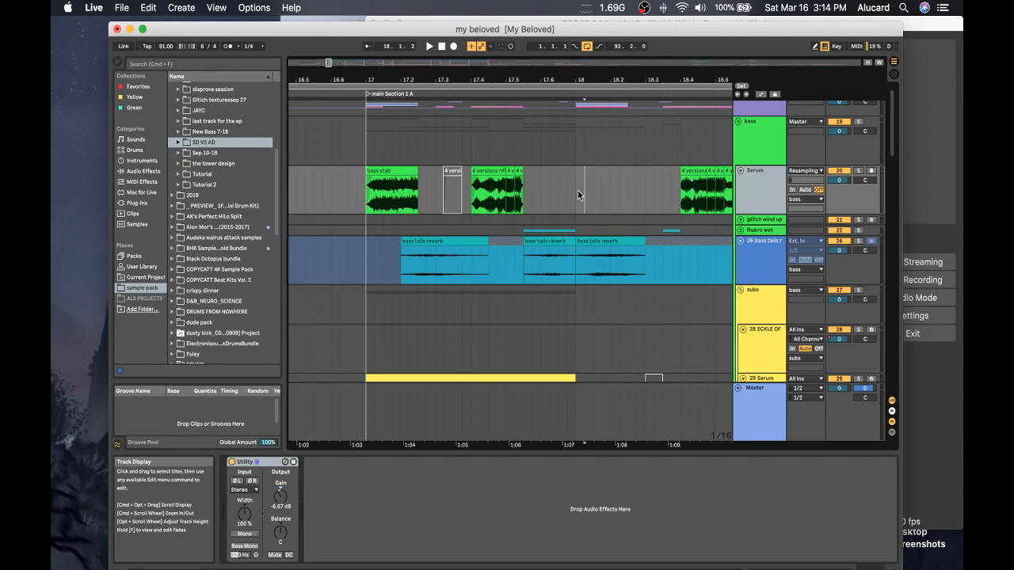
key(space)
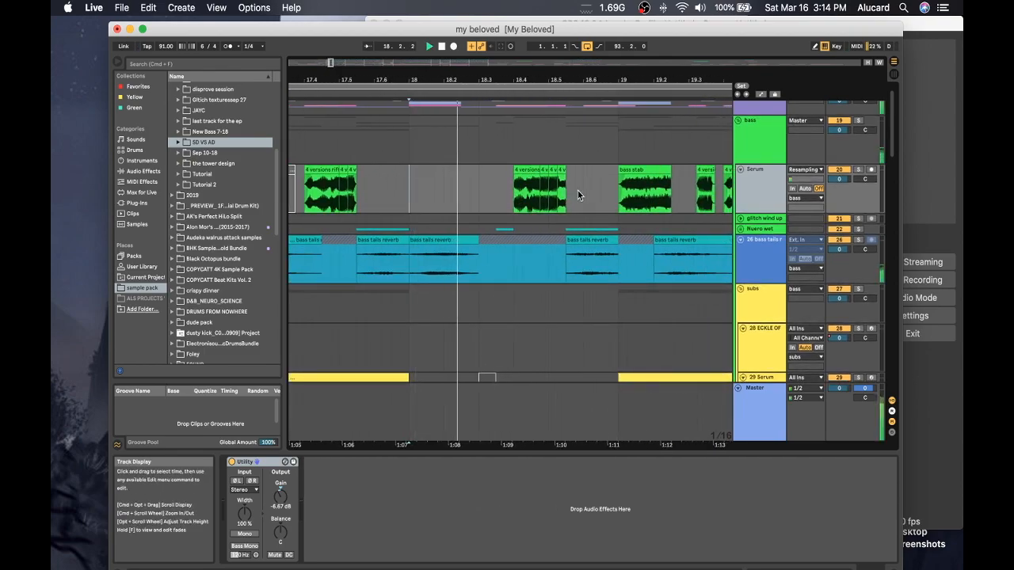
scroll(579, 192, right, 4)
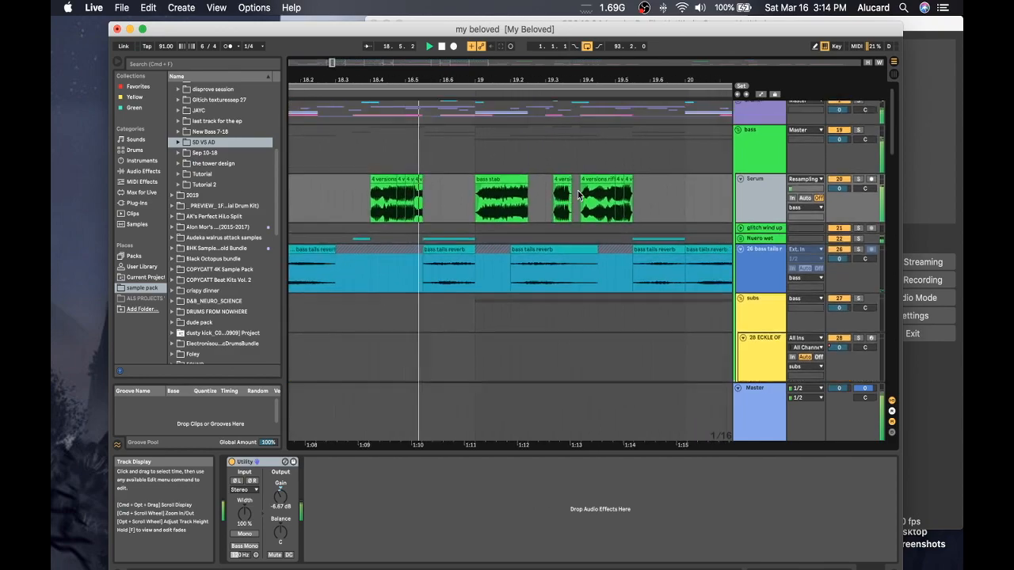
scroll(578, 195, right, 1)
key(space)
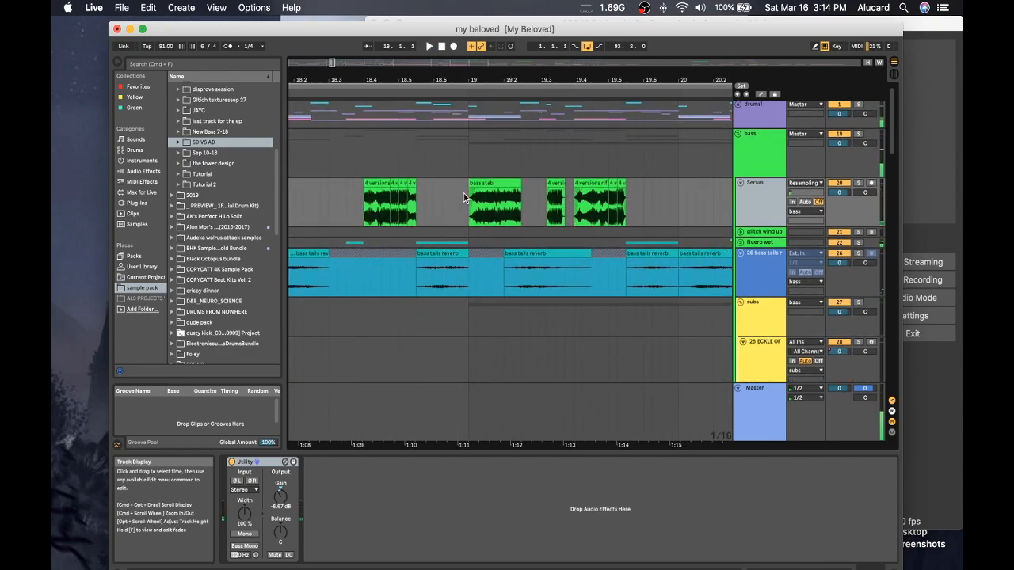
- Play the arrangement from the Serum phrase in bar 19 and highlight the phrase in bar 20
drag(463, 193, 683, 221)
key(space)
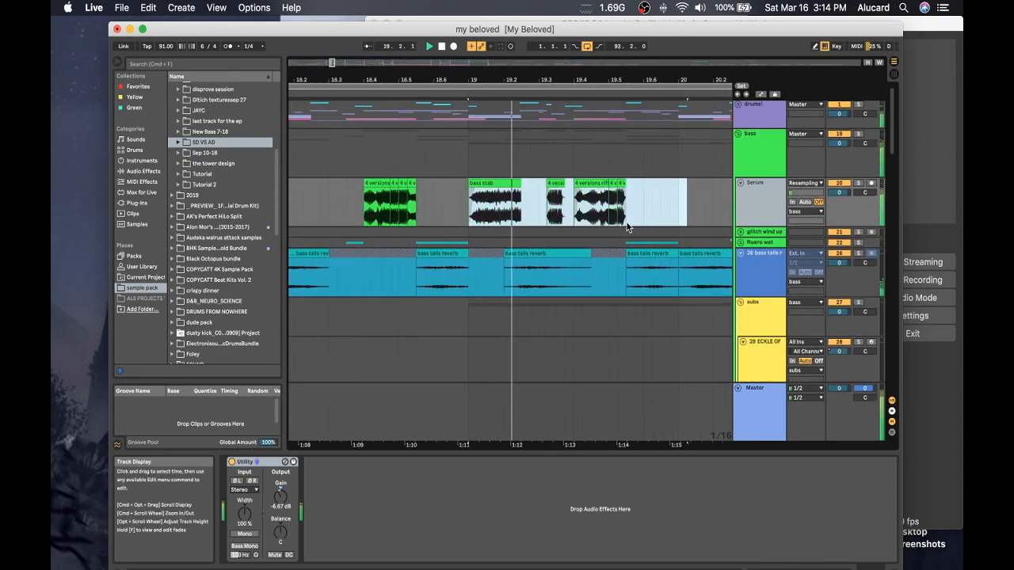
scroll(502, 251, right, 7)
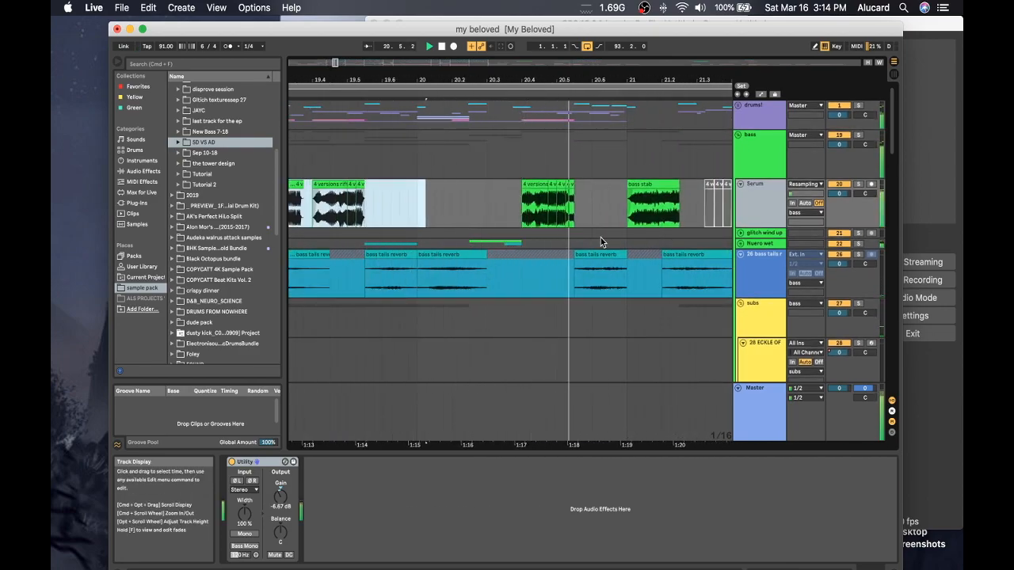
key(space)
drag(417, 212, 649, 222)
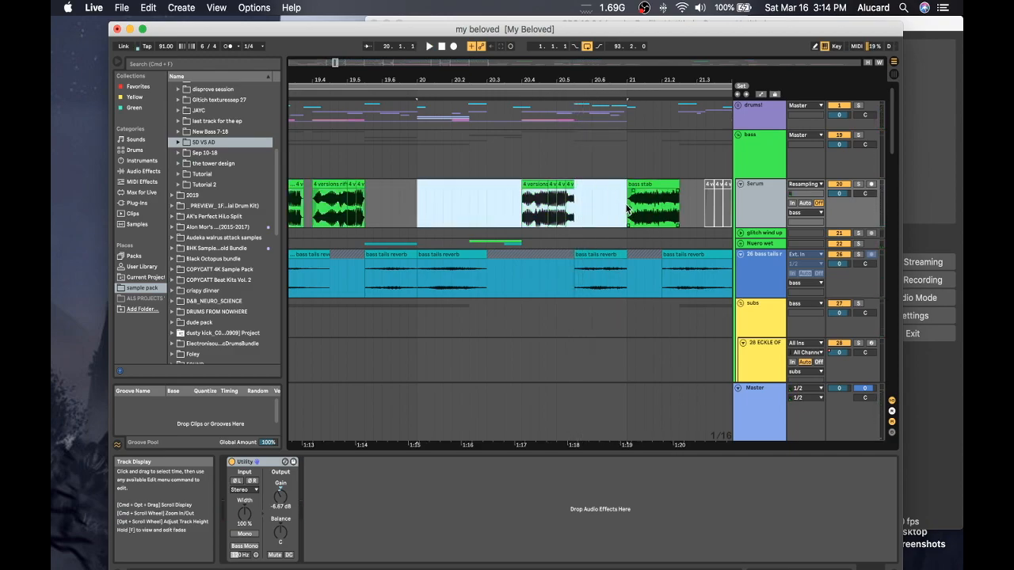
- Copy the bass stab clip at bar 17 into the empty space before main Section 1 A and view its full waveform
scroll(626, 207, left, 10)
drag(401, 80, 395, 80)
click(417, 204)
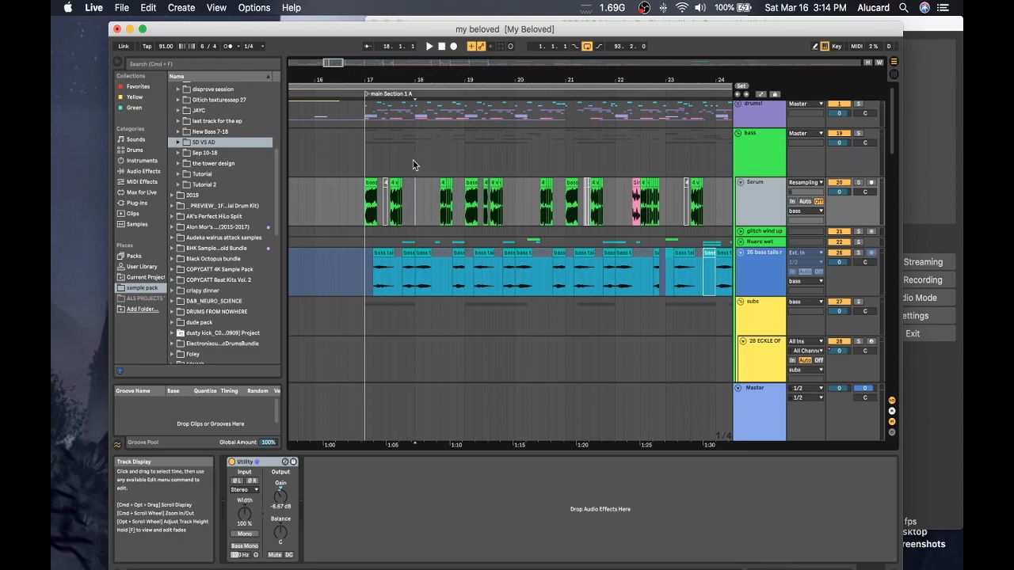
click(373, 183)
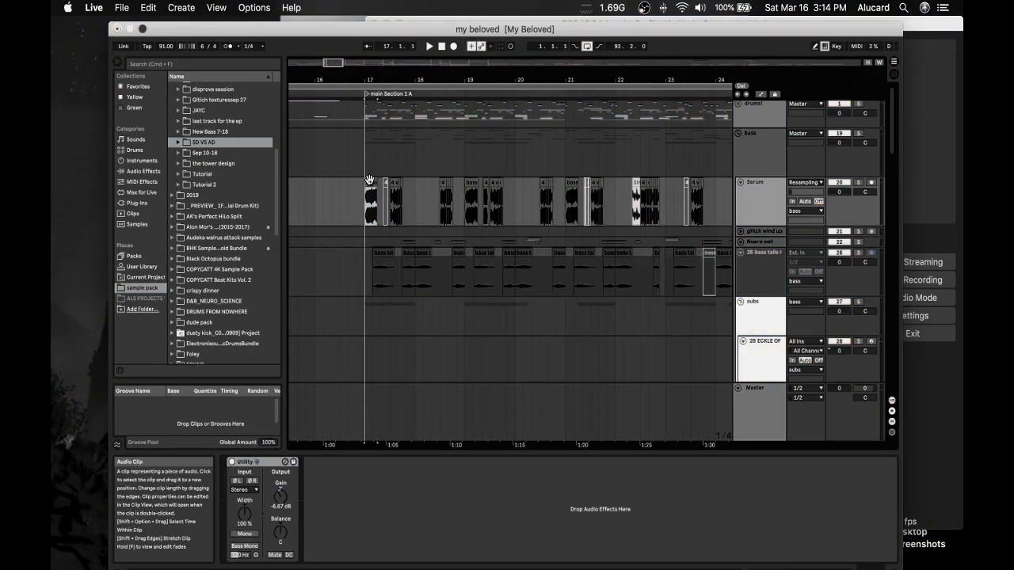
drag(367, 208, 326, 182)
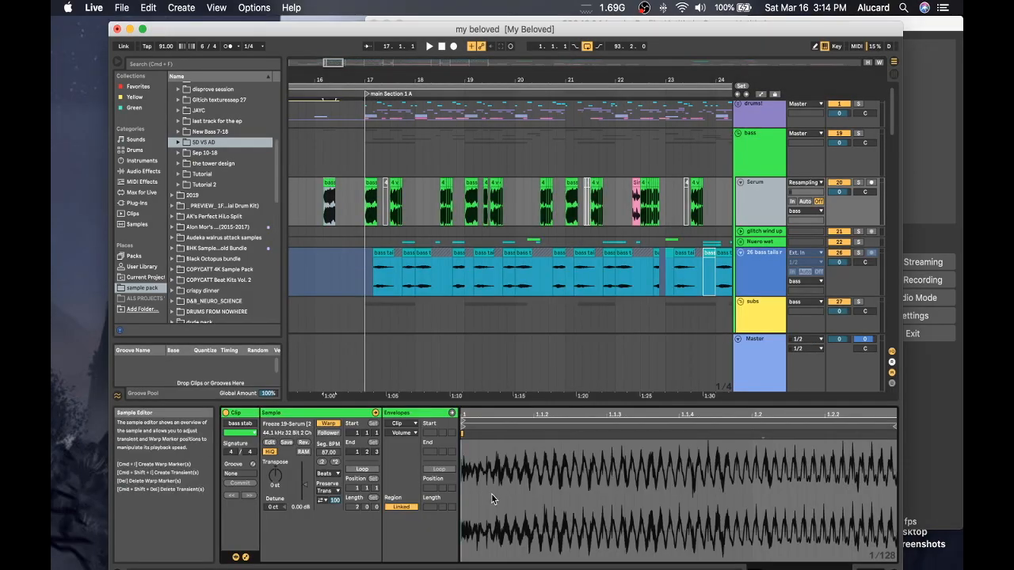
drag(497, 416, 497, 348)
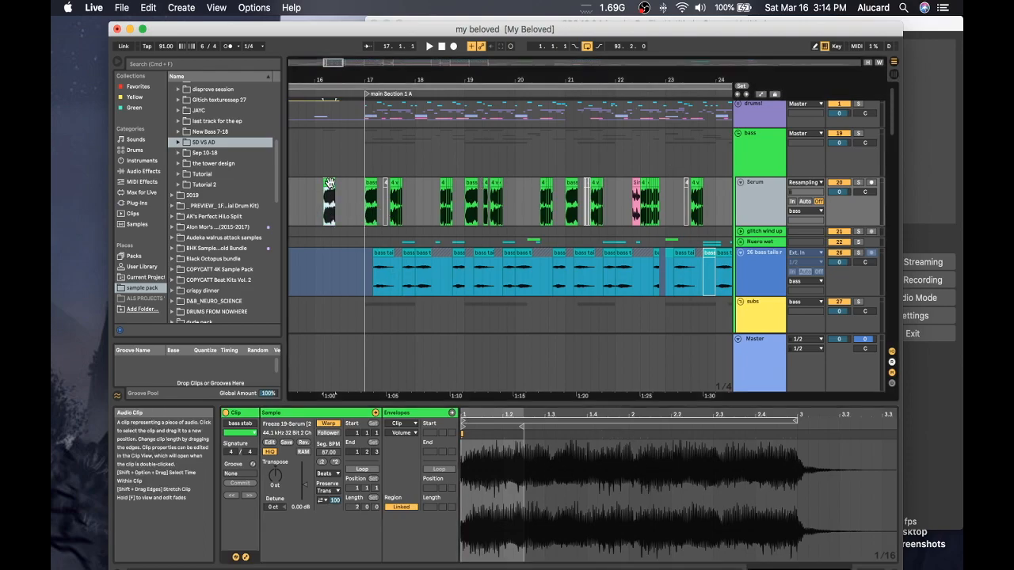
- Delete the copied bass stab clip before main Section 1 A and set the arrangement loop to bar 17
key(Delete)
drag(365, 206, 416, 205)
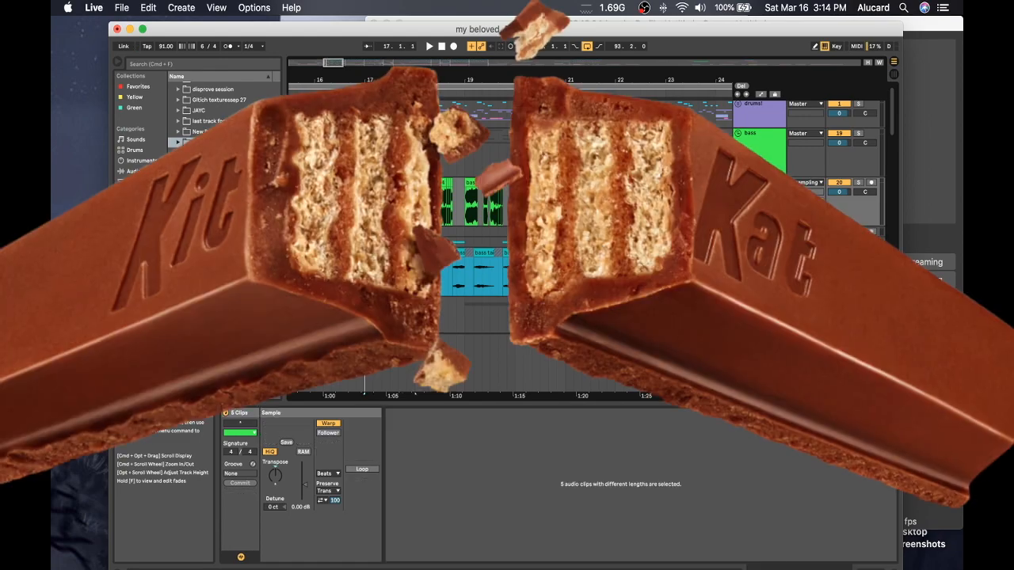
key(super+l)
key(z)
- Play the looped bar 17 from the bass stab clip and highlight the whole bass group across that bar
click(358, 185)
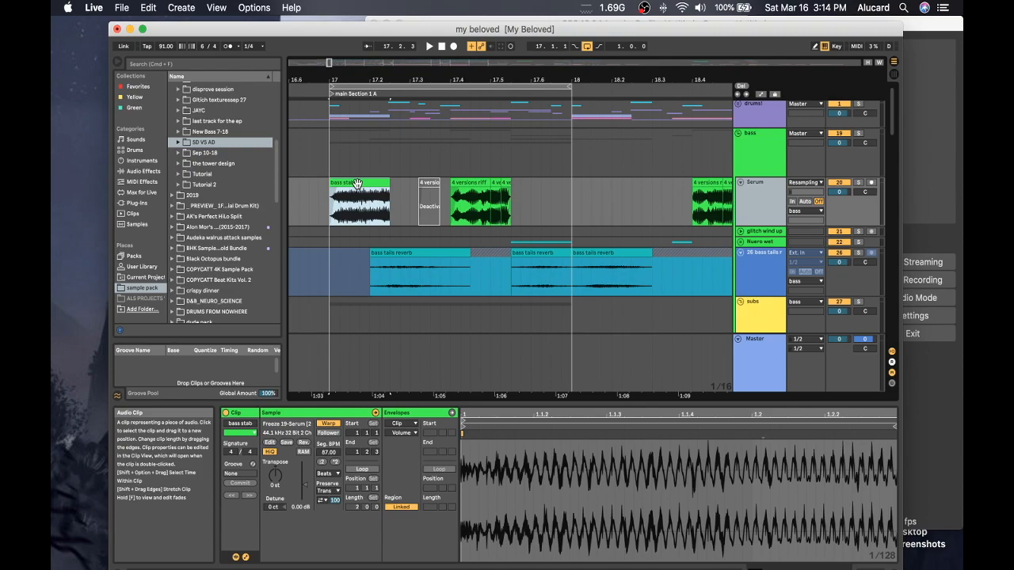
key(space)
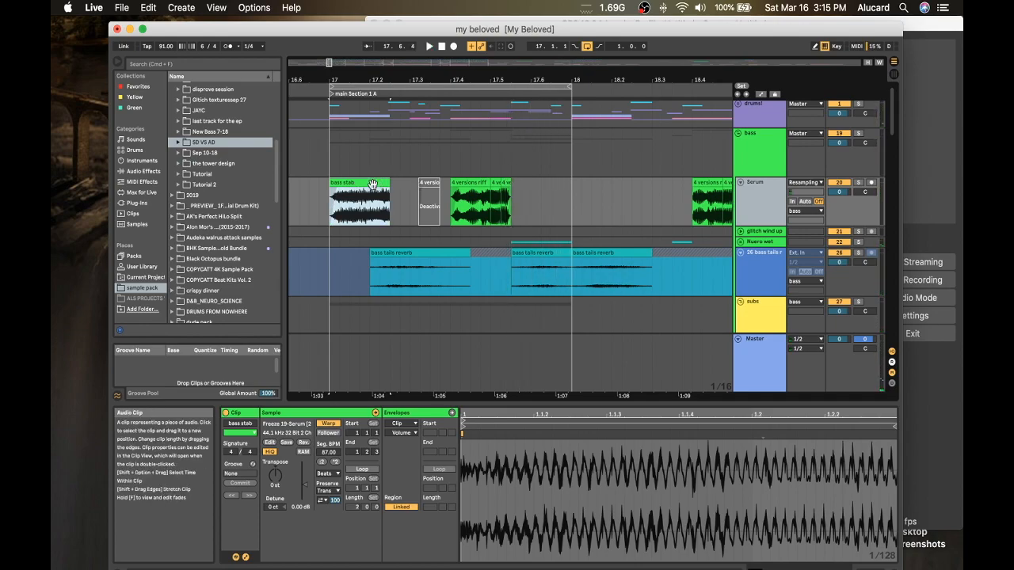
drag(333, 144, 573, 173)
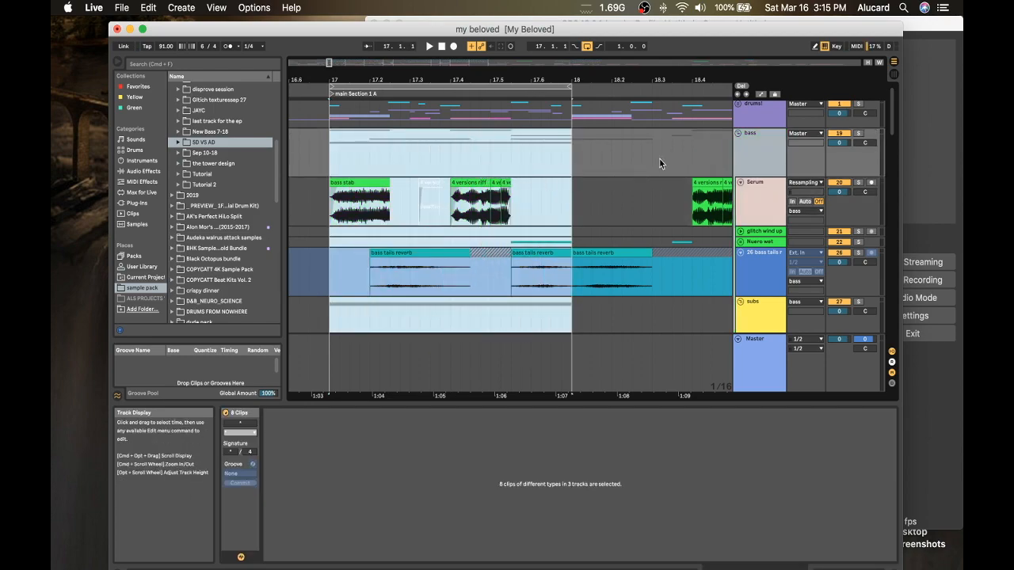
scroll(506, 159, down, 2)
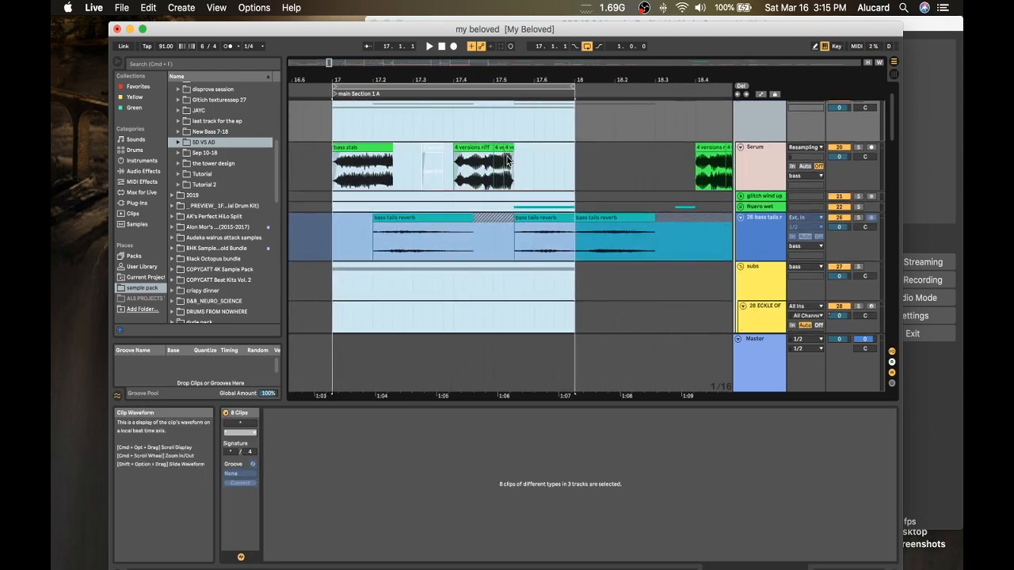
click(329, 128)
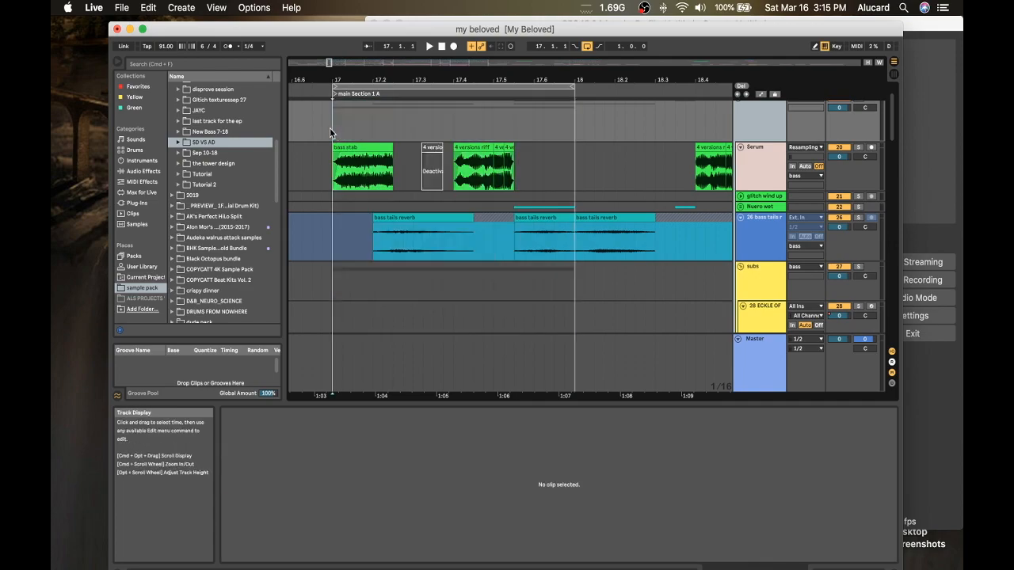
- Look through the bass group's tracks around bar 17 and highlight the looped bar across the group again
scroll(329, 127, down, 3)
scroll(329, 127, up, 3)
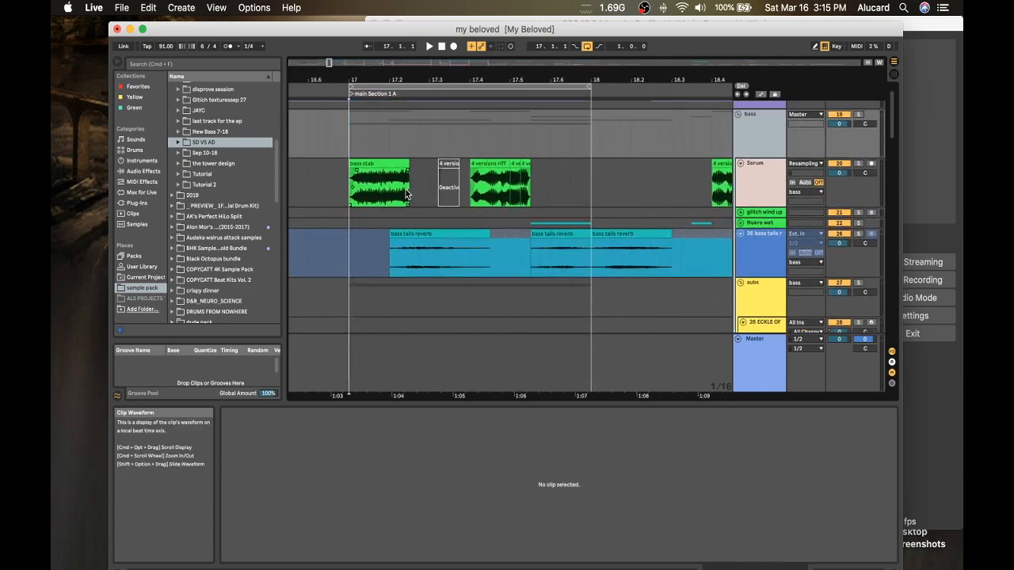
click(400, 186)
click(354, 139)
scroll(352, 137, down, 2)
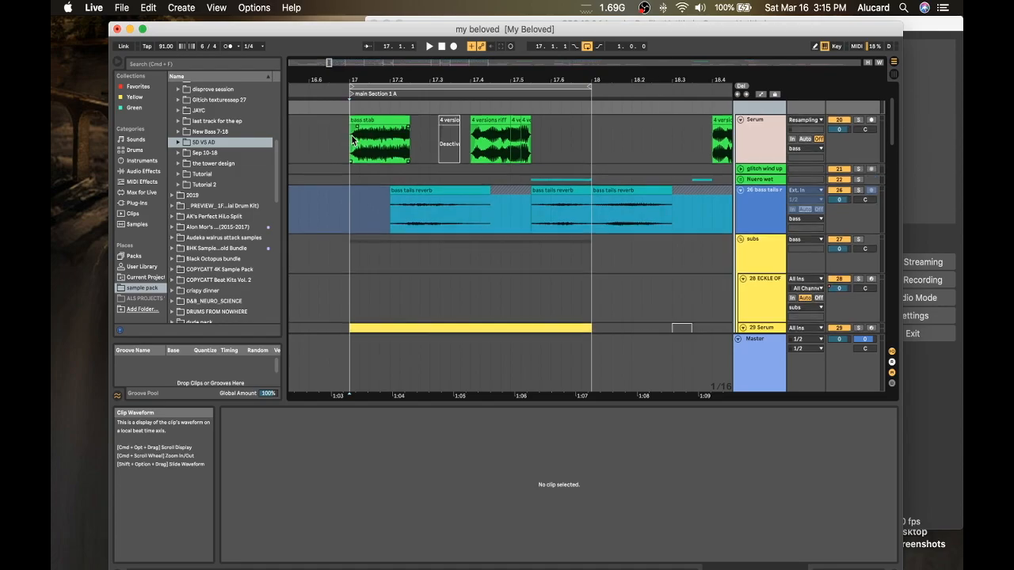
scroll(352, 137, up, 1)
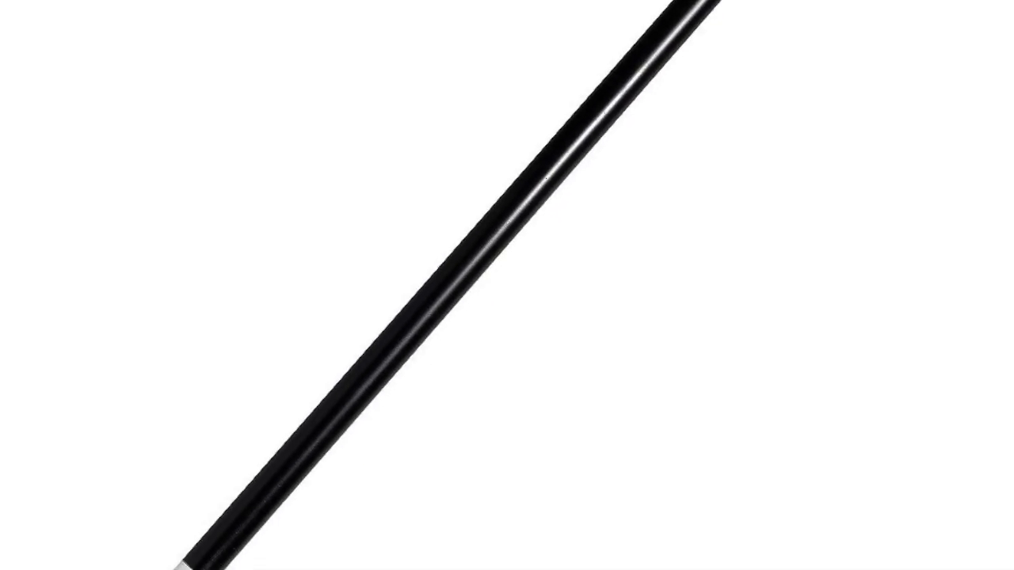
scroll(352, 139, up, 1)
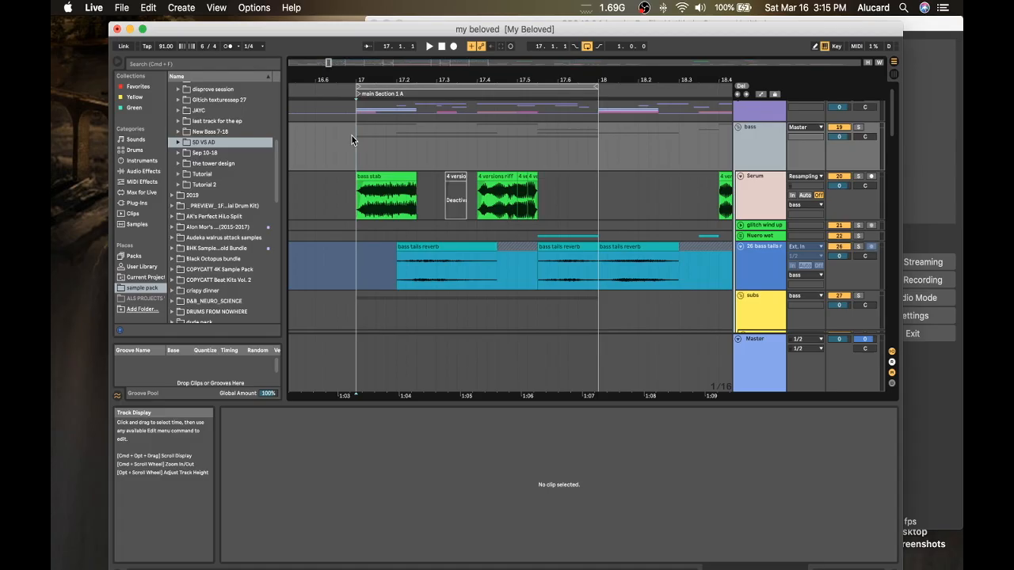
scroll(352, 135, down, 1)
drag(358, 132, 592, 140)
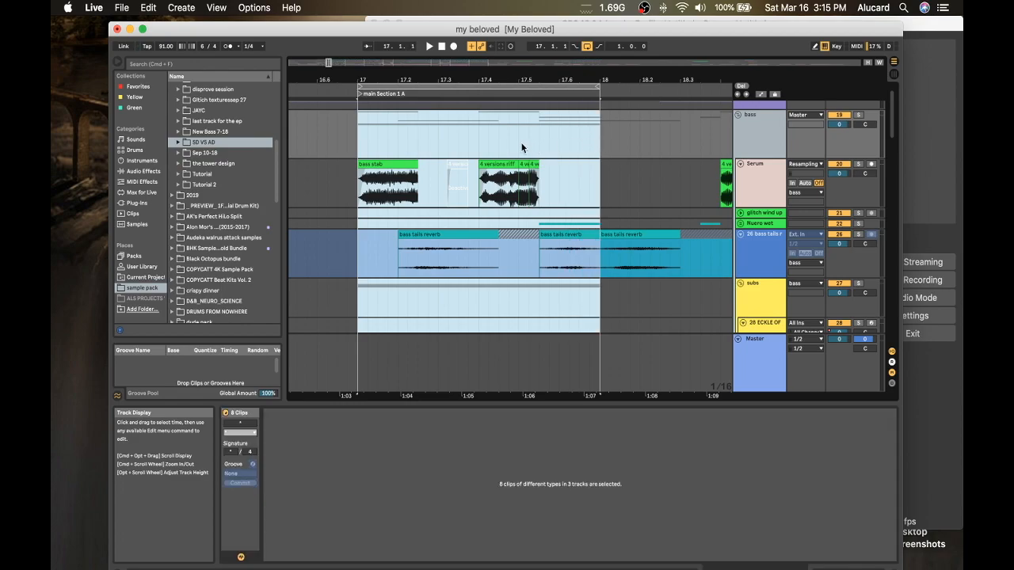
scroll(380, 143, down, 1)
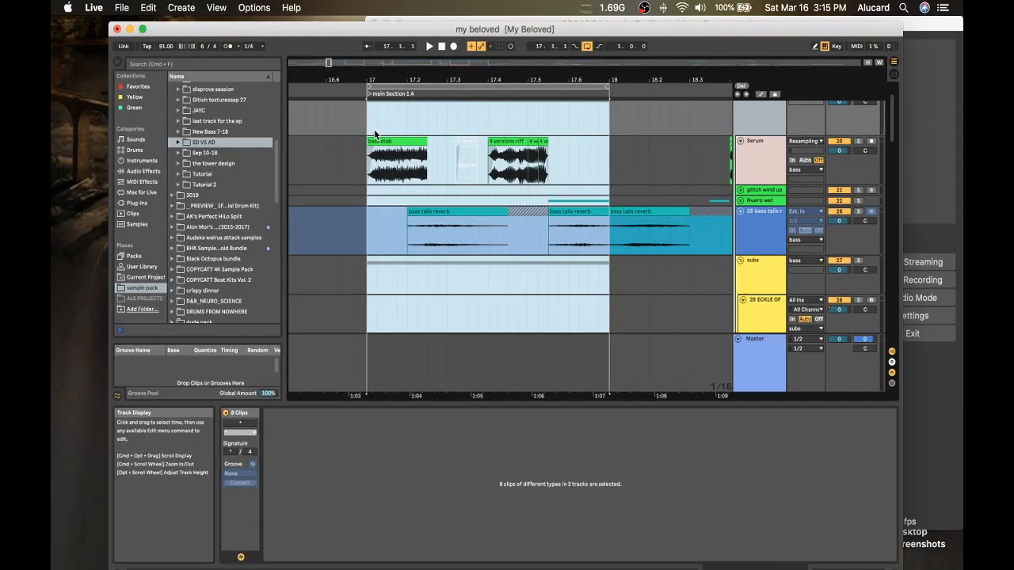
click(373, 123)
scroll(361, 147, right, 2)
- Select the bass stab clip at bar 17 and examine how the reverb tails and subs line up beneath it
click(349, 151)
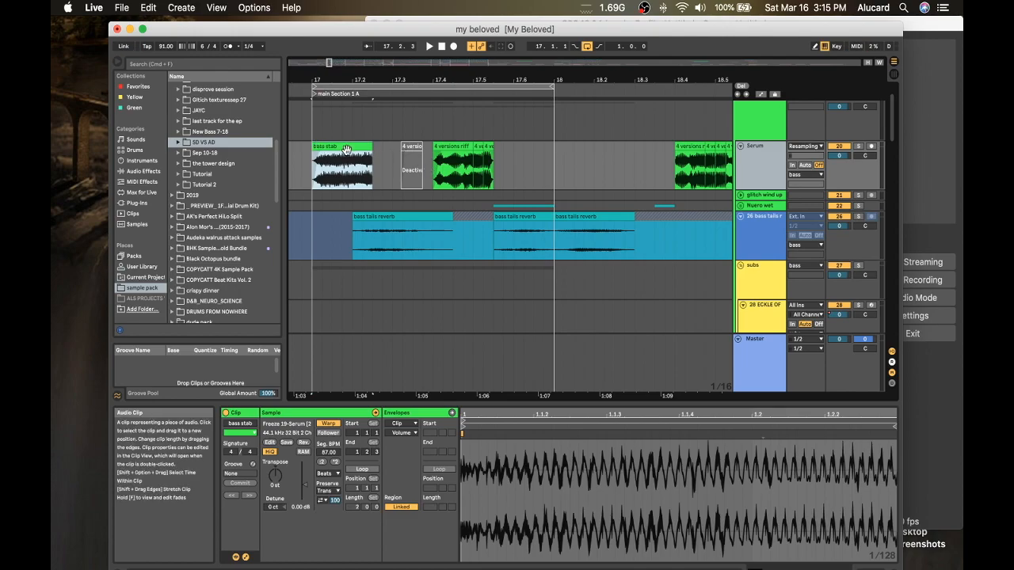
scroll(396, 158, down, 2)
scroll(396, 159, left, 1)
scroll(440, 160, down, 4)
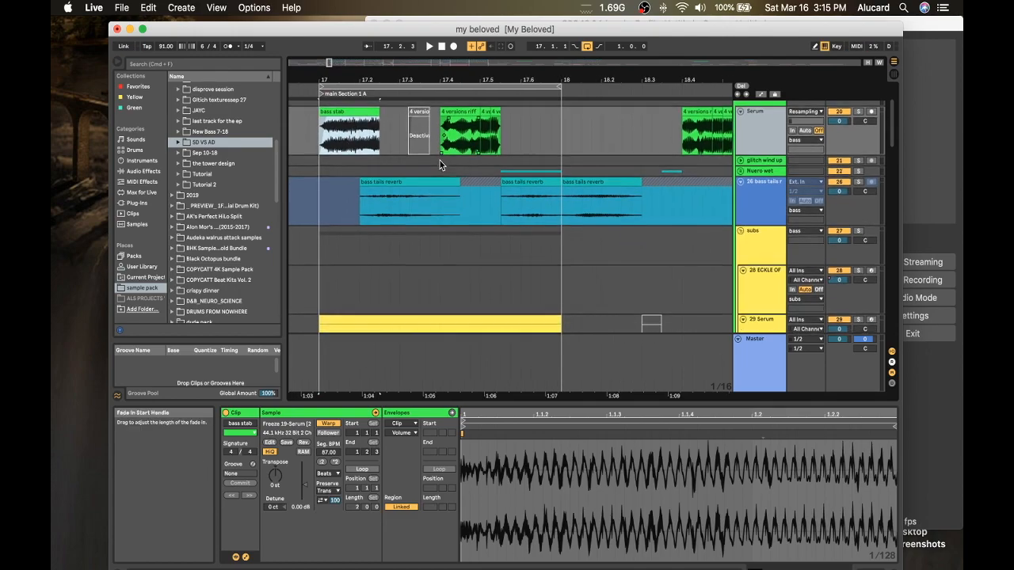
scroll(439, 160, up, 3)
scroll(439, 160, left, 1)
scroll(440, 160, up, 1)
scroll(439, 160, left, 1)
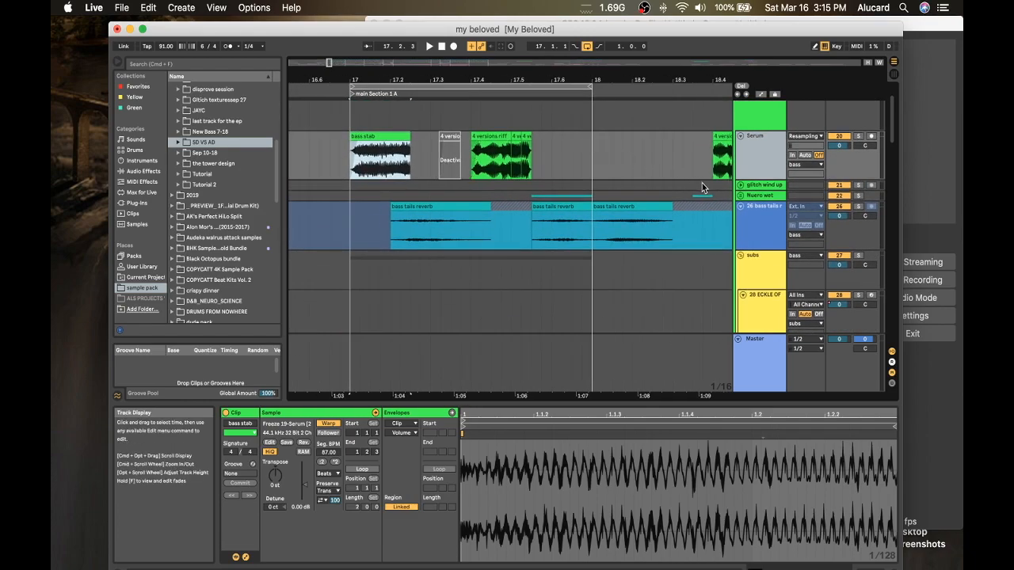
- Unfold the Nuero wet group and show its device chain
click(740, 186)
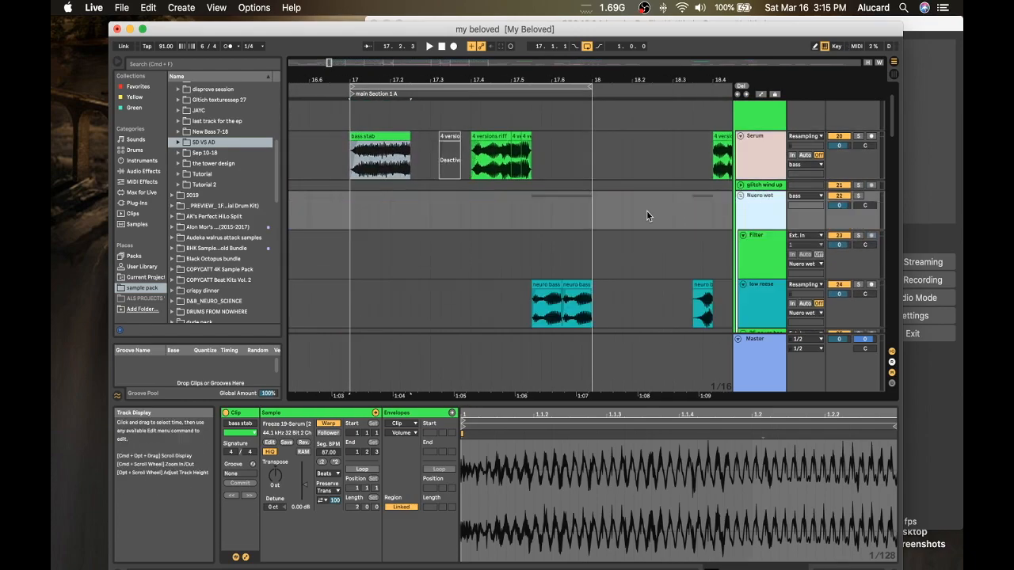
scroll(647, 211, down, 1)
click(521, 380)
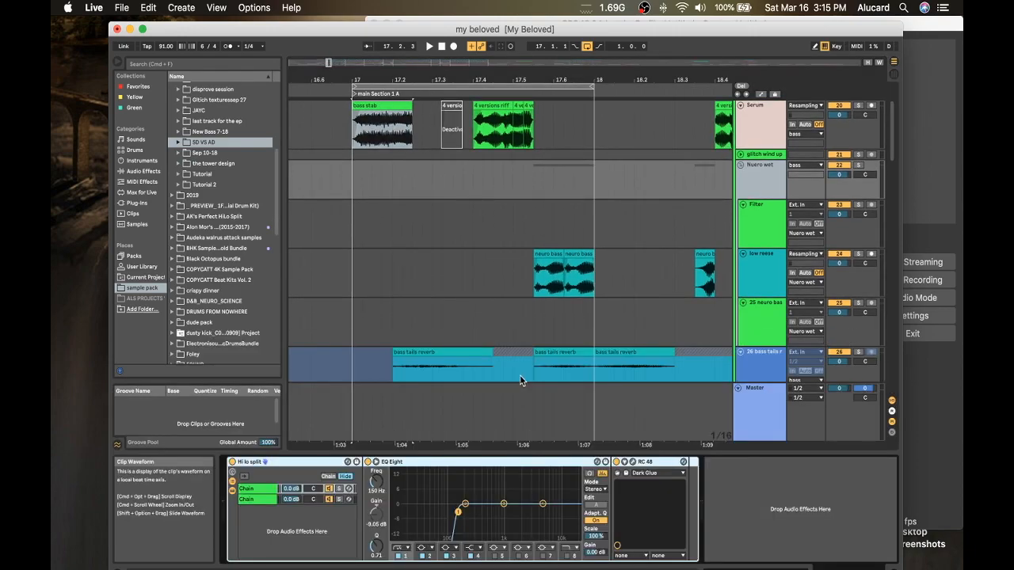
- Compare the two chains of the Hi lo split rack and view the RC 48 plug-in window
click(263, 490)
click(262, 498)
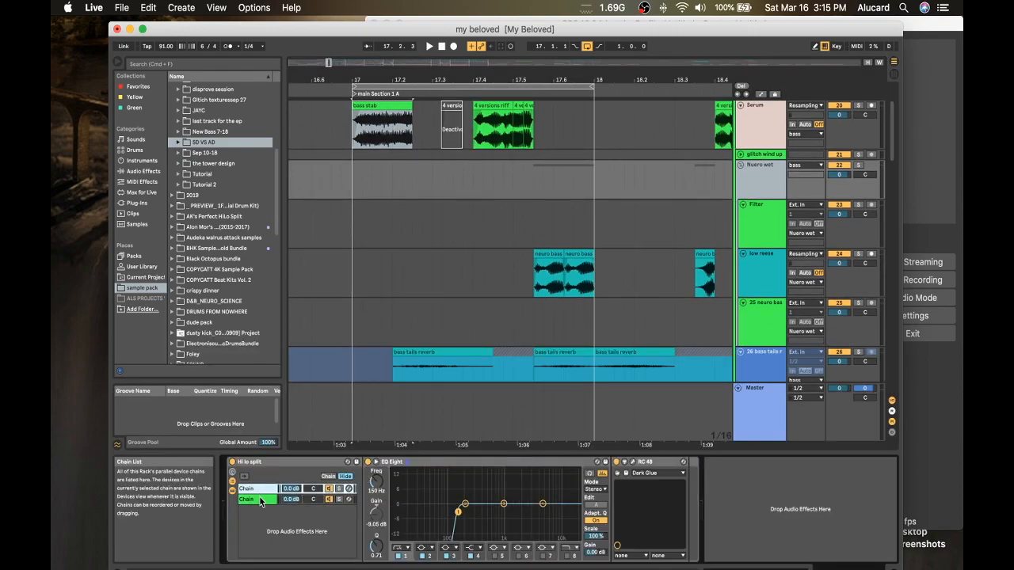
click(261, 489)
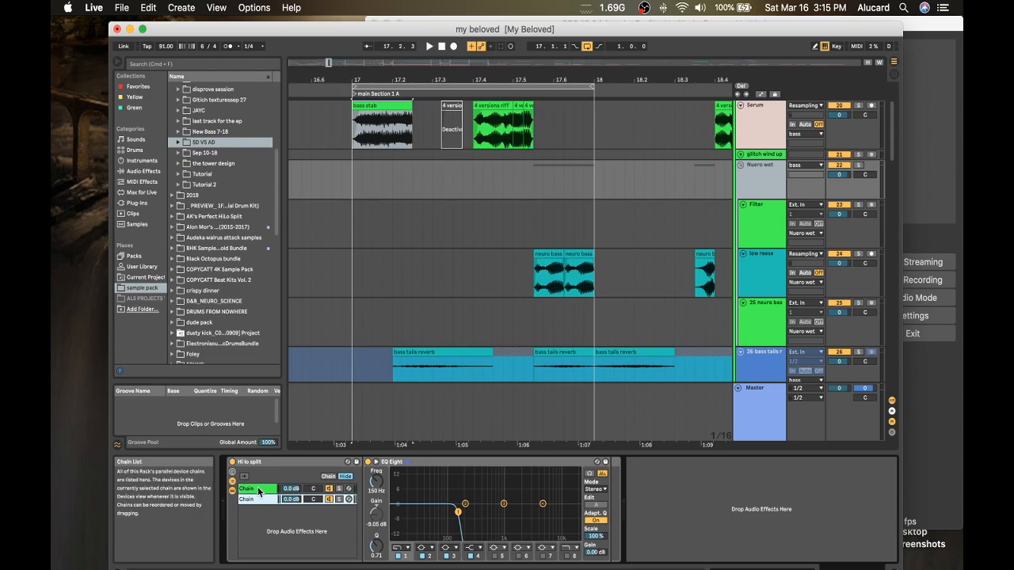
click(262, 499)
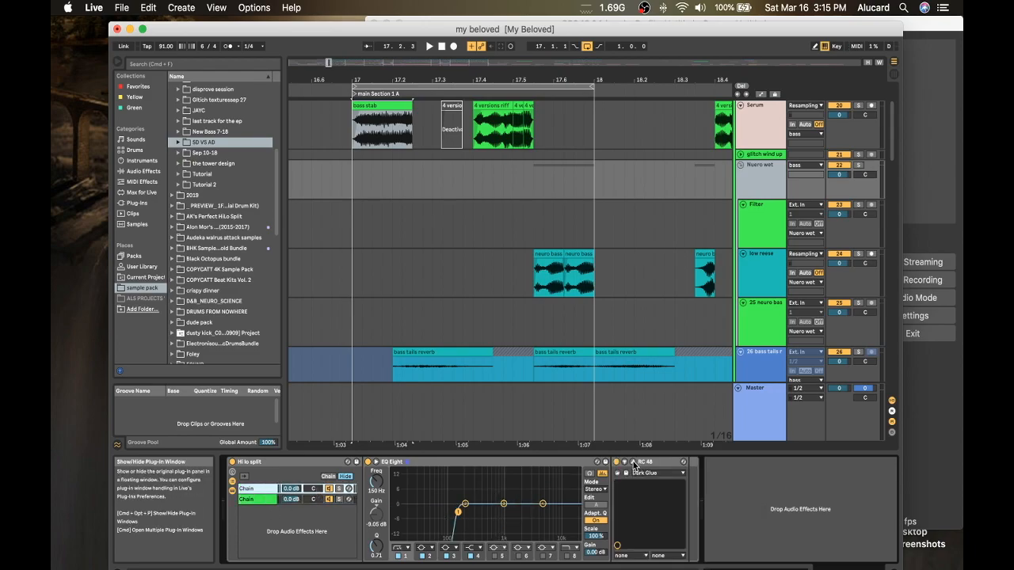
click(633, 463)
click(100, 78)
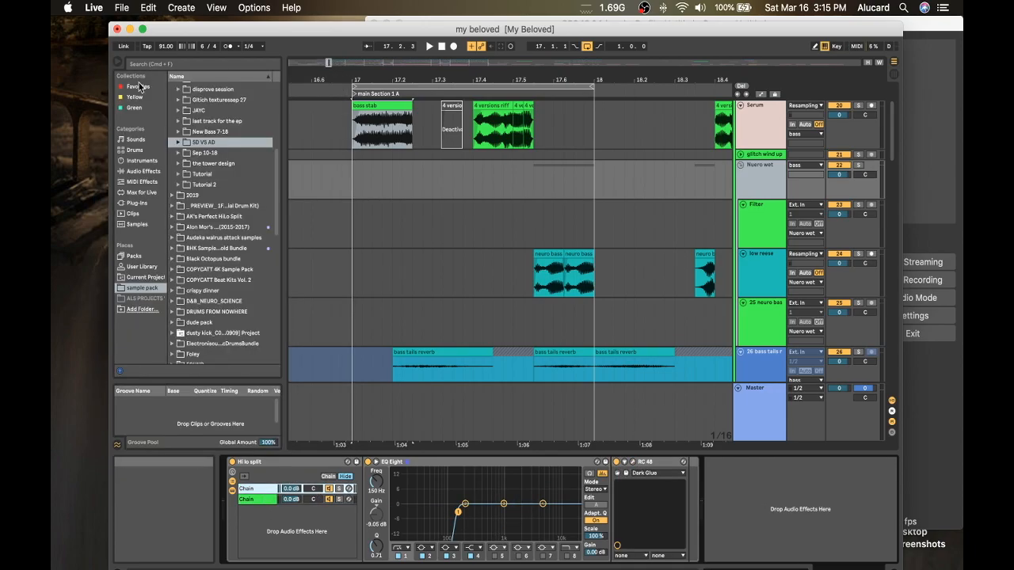
- Solo the bass tails reverb track and play it from the first reverb clip in bar 17
scroll(374, 203, down, 3)
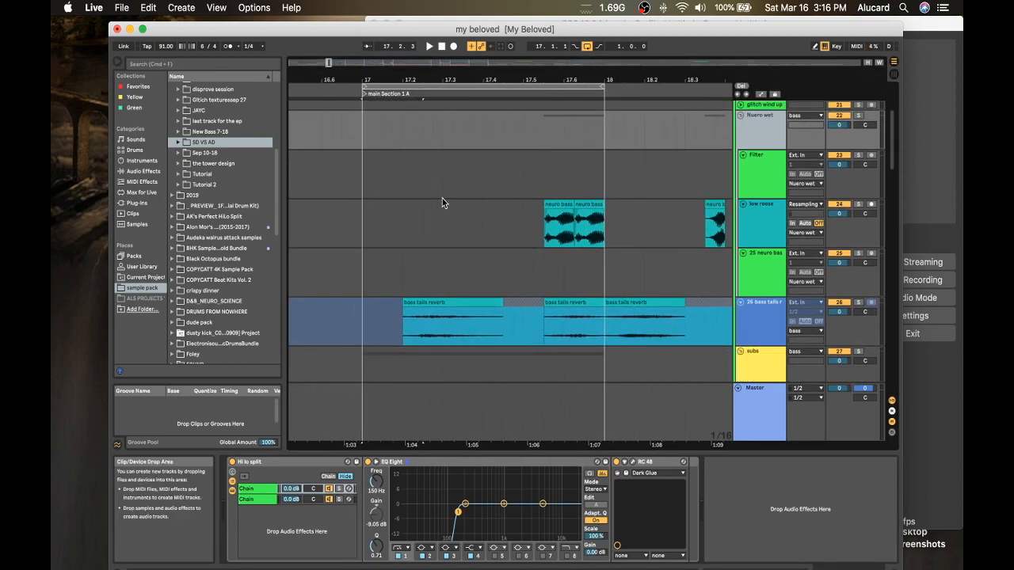
click(448, 300)
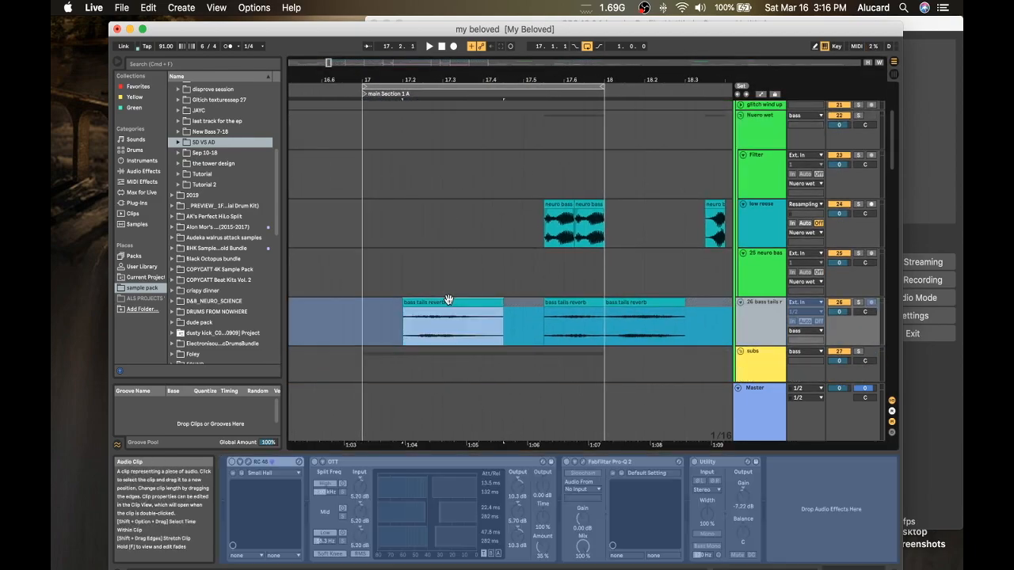
click(861, 305)
key(space)
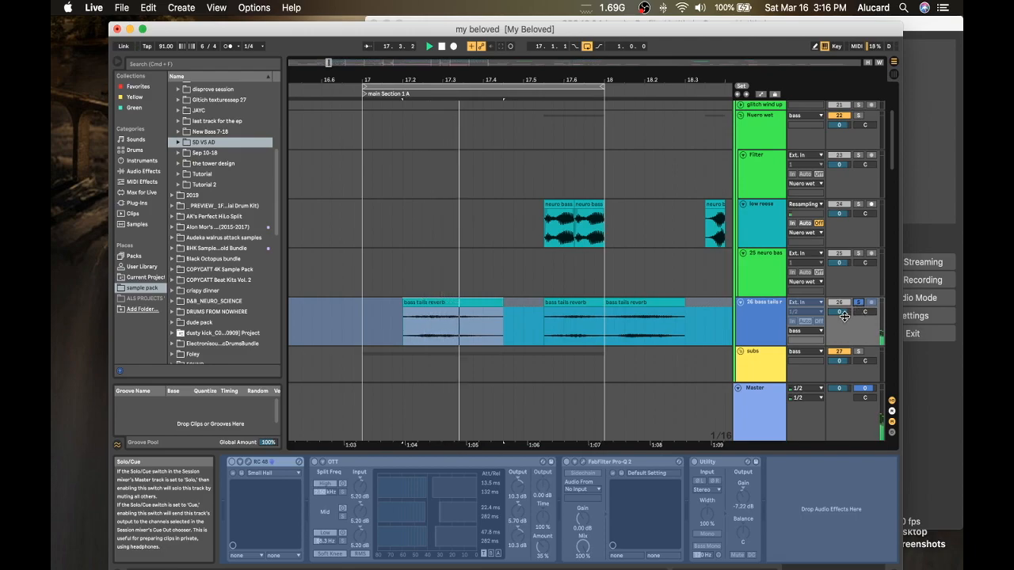
key(space)
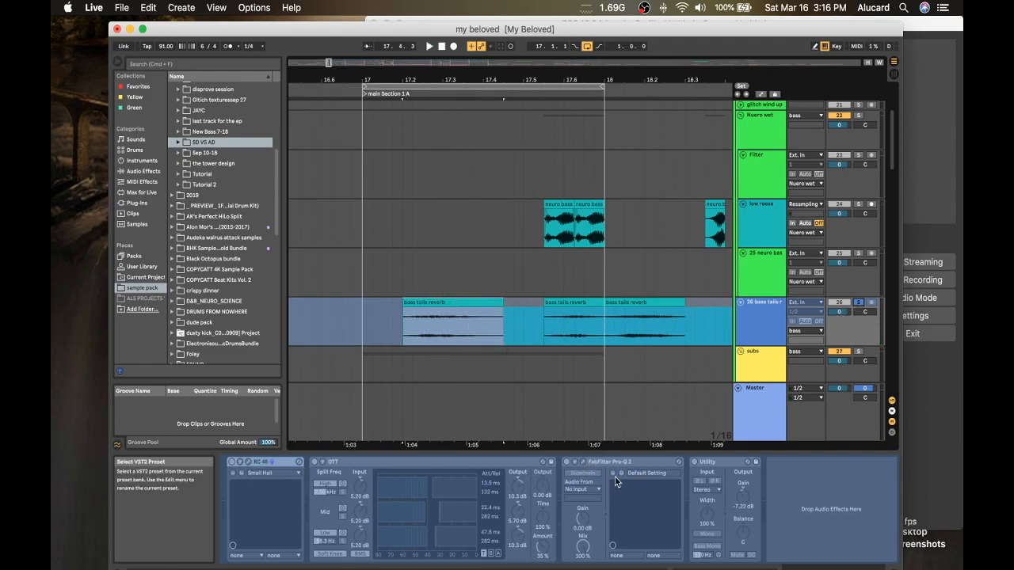
- Open the first neuro bass clip on the low reese track in bar 17 and view its full waveform
click(559, 214)
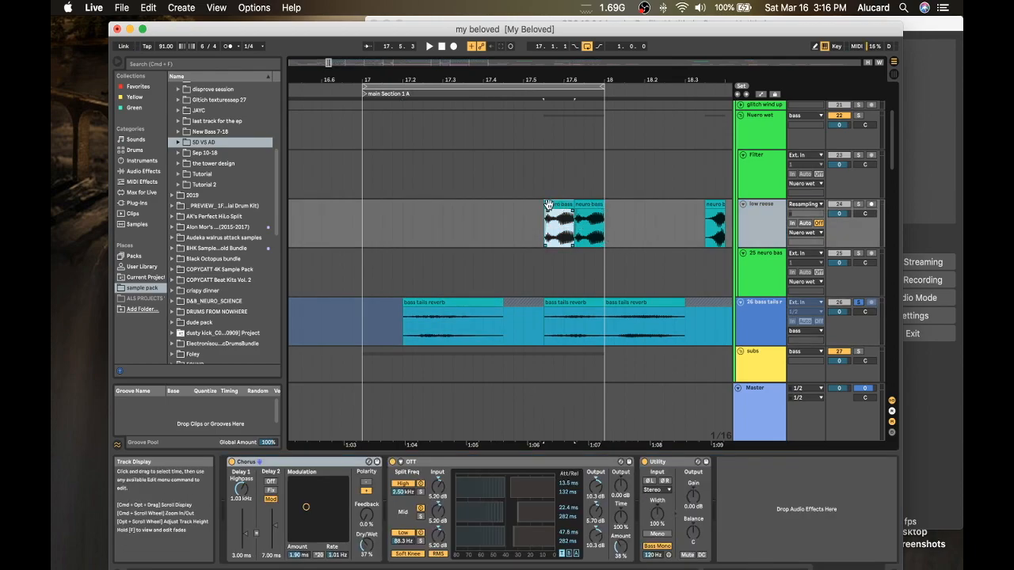
double_click(562, 207)
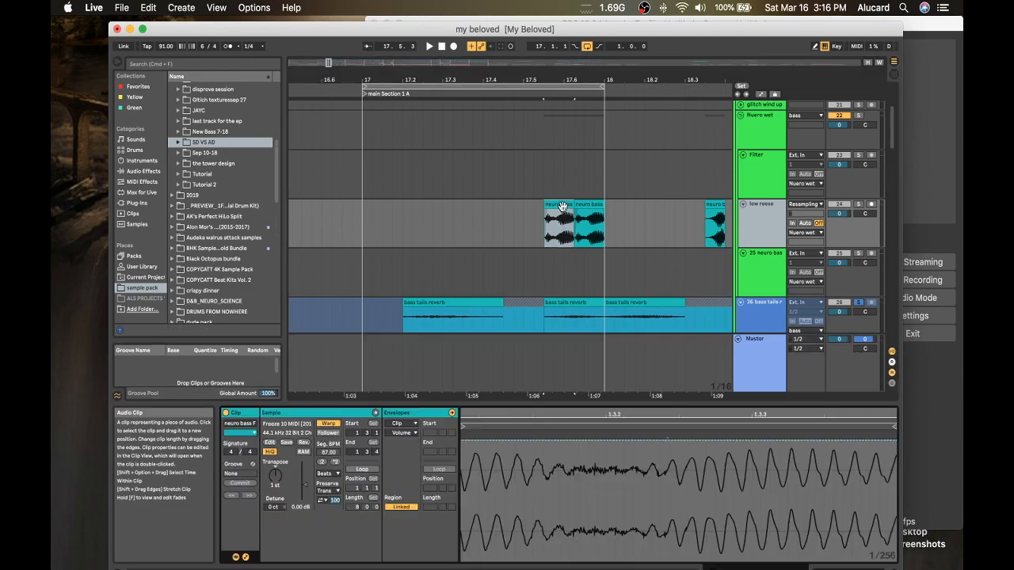
drag(534, 415, 535, 341)
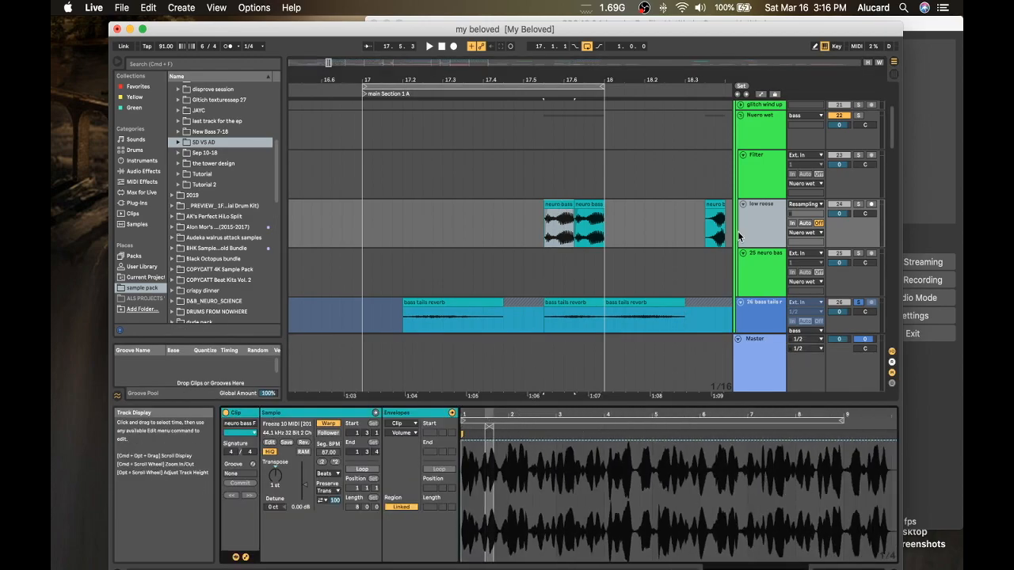
- Solo the low reese track and play its neuro bass clips at the end of bar 17
click(859, 214)
key(space)
key(space)
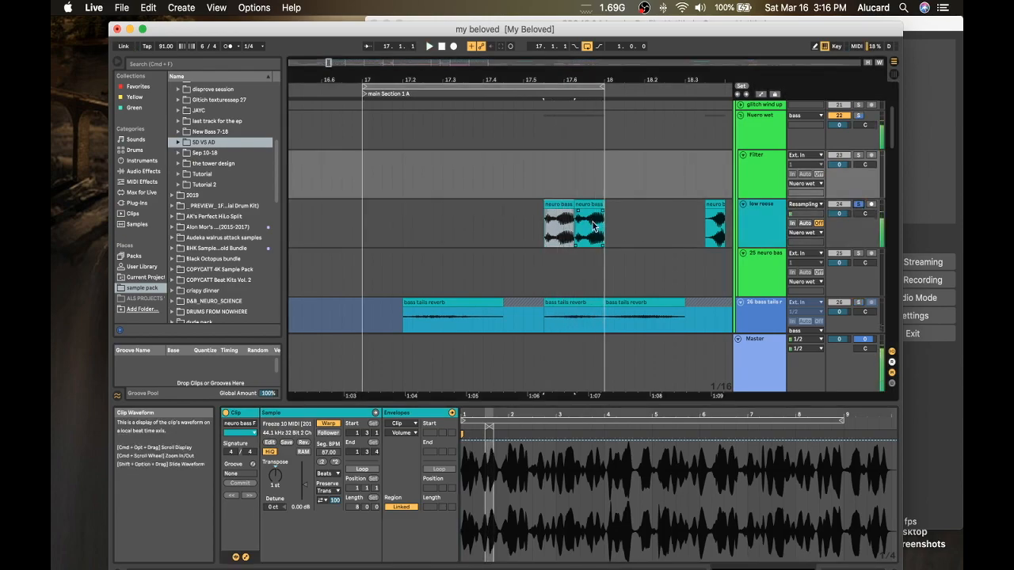
- Select the neuro bass clip on track 25 near the end of bar 23 to view its sample settings
scroll(533, 230, down, 5)
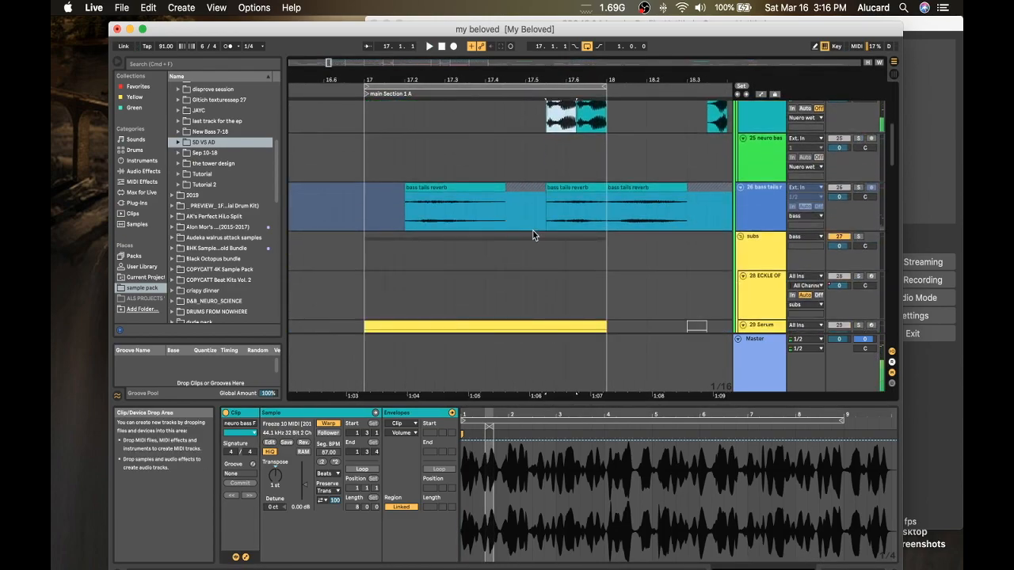
scroll(569, 143, up, 2)
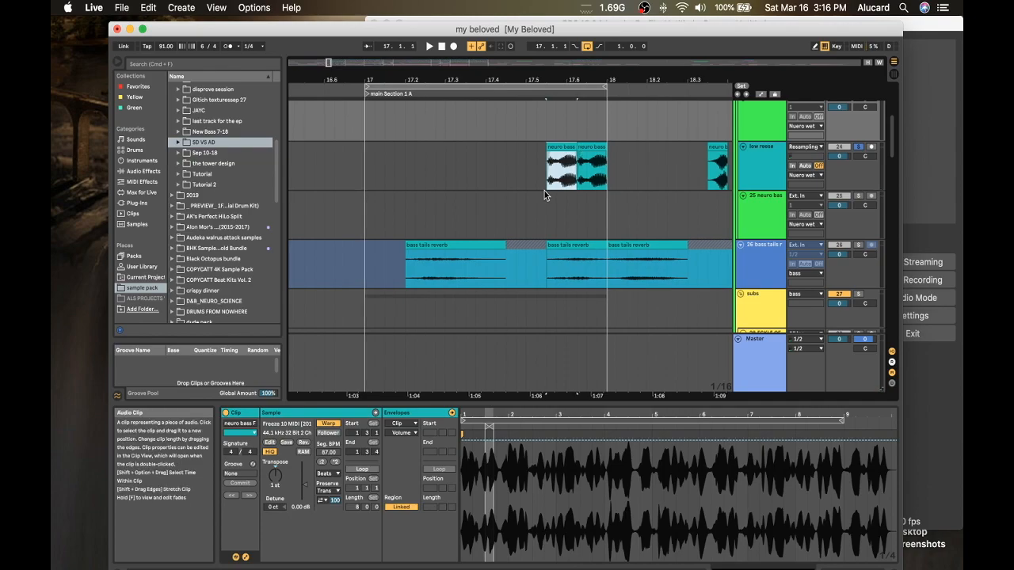
scroll(544, 190, right, 10)
scroll(544, 191, right, 3)
click(458, 218)
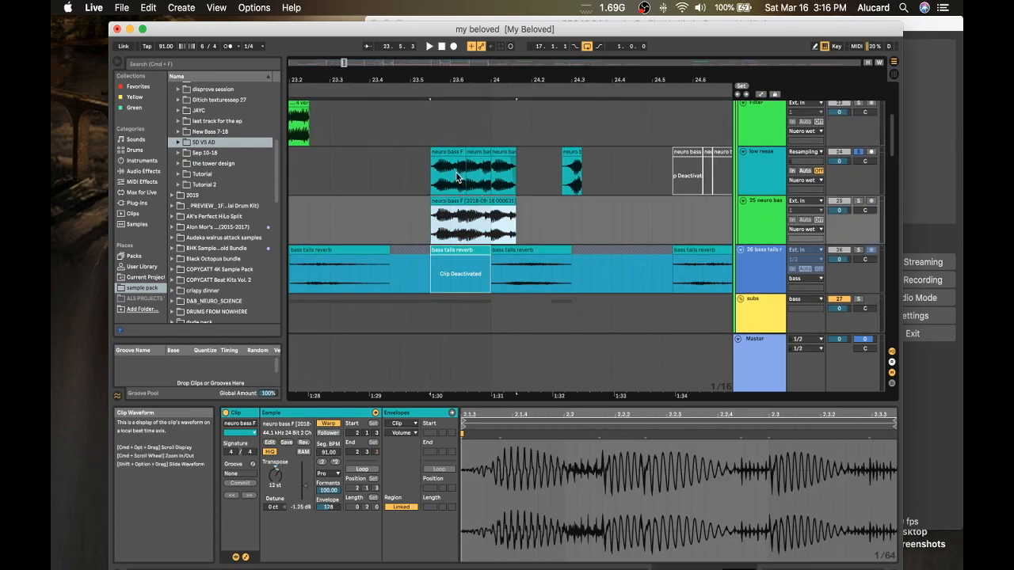
- Solo track 25 together with low reese and play the layered neuro bass clips near the end of bar 23
click(452, 164)
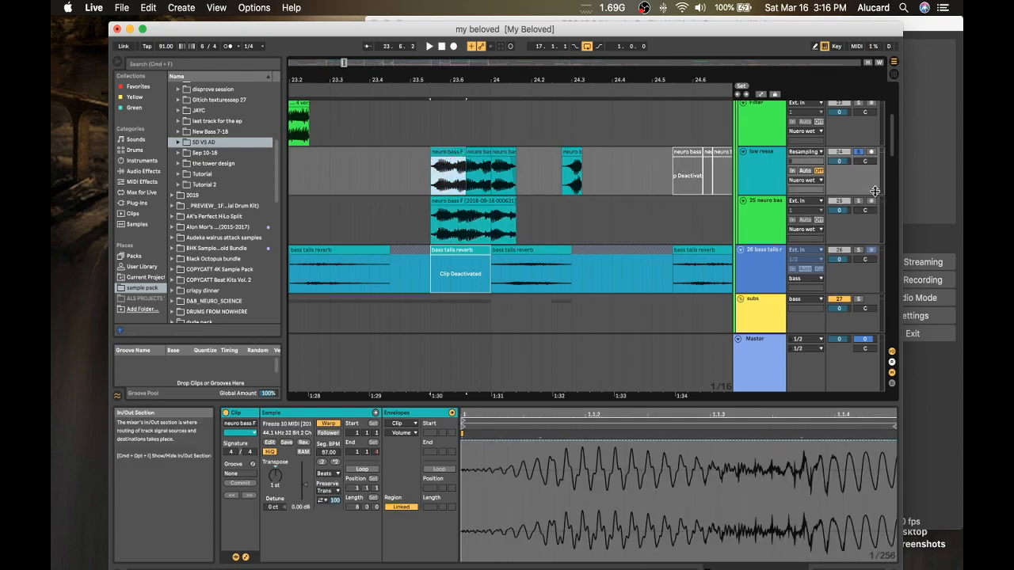
key(space)
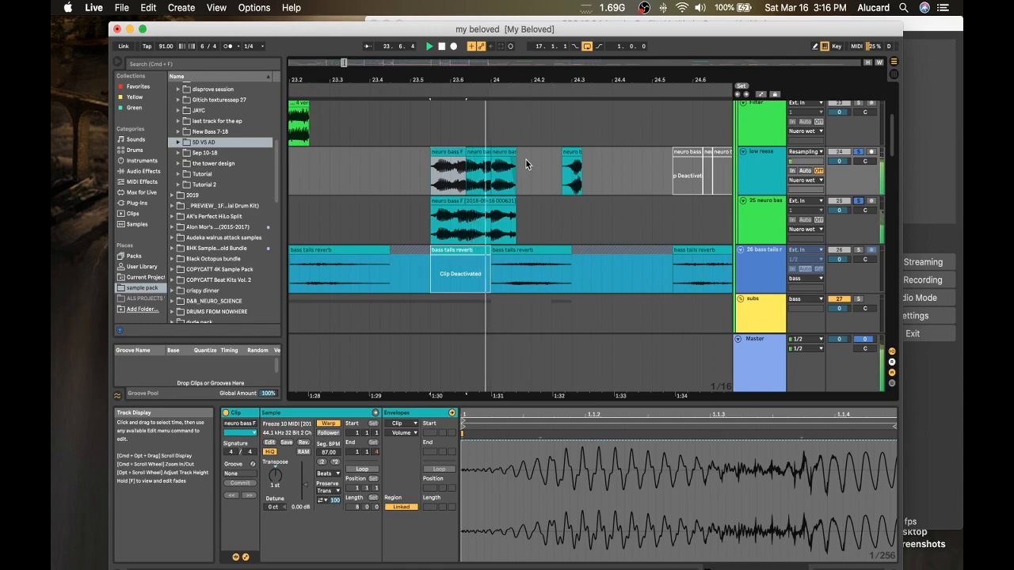
key(space)
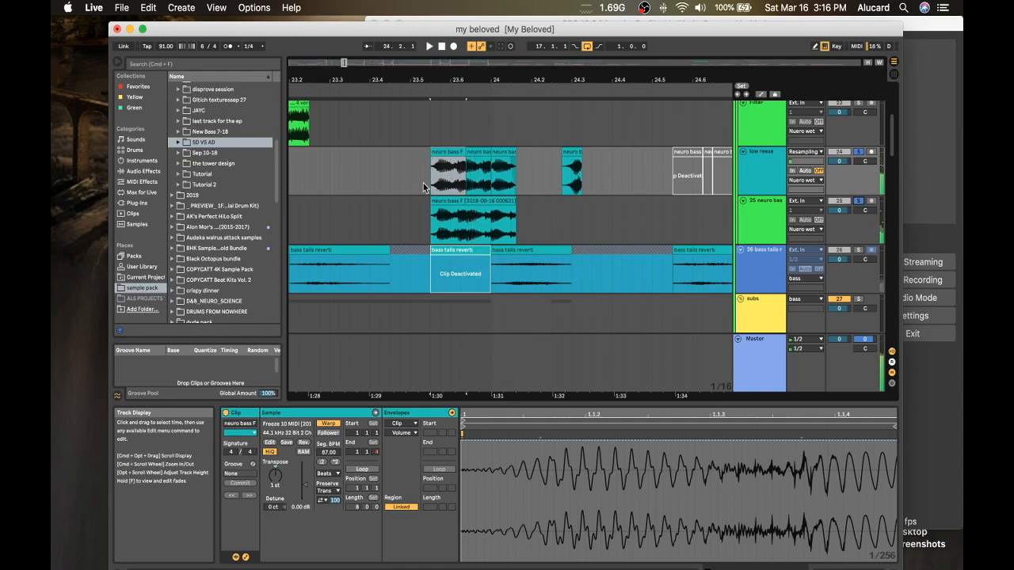
- Show the devices on track 25, examine the FabFilter Pro-Q 2 curve and close the plug-in window
click(762, 205)
drag(429, 176, 519, 183)
click(512, 186)
click(755, 213)
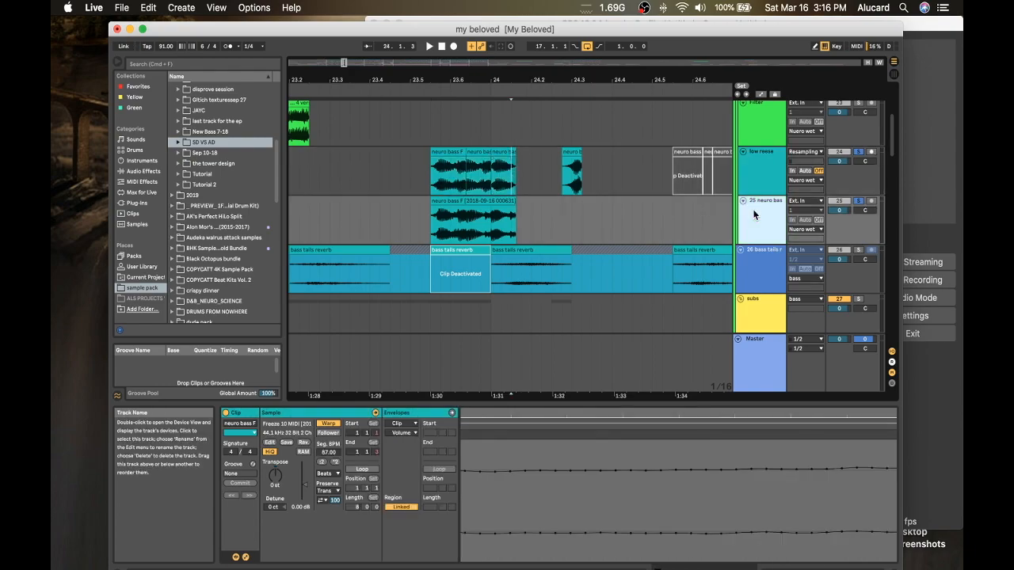
double_click(764, 216)
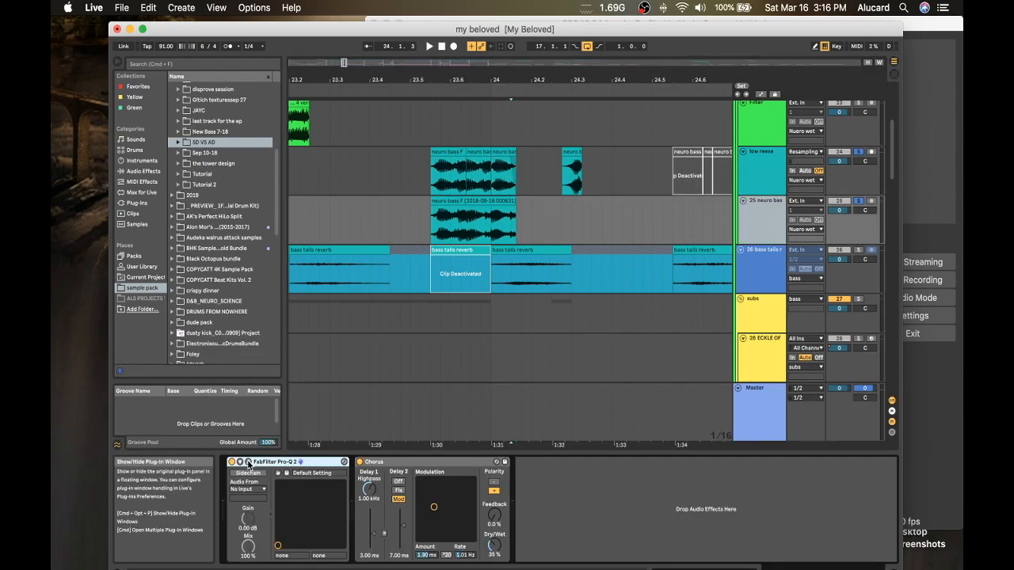
click(248, 461)
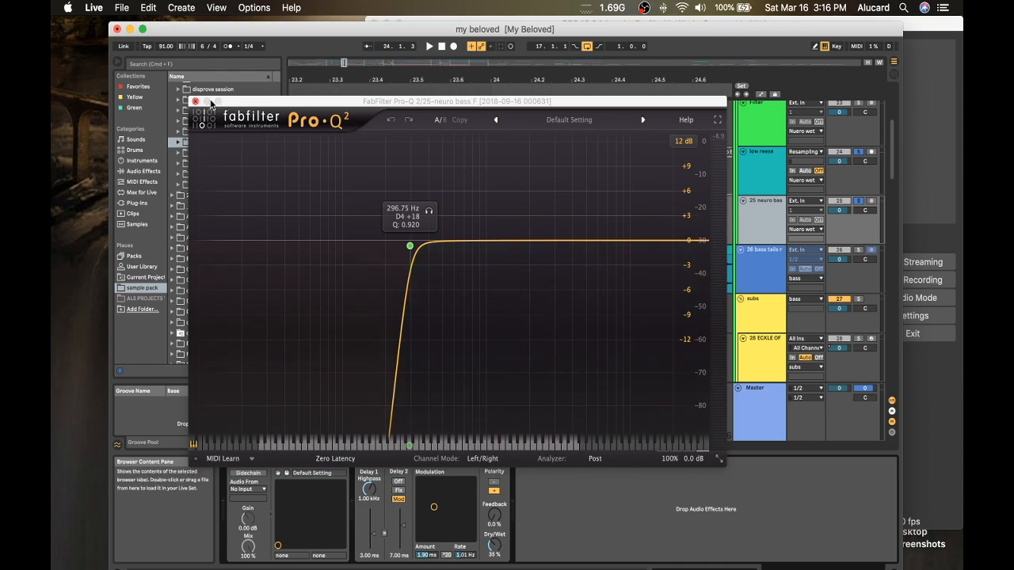
click(197, 102)
- Play the layered neuro bass clips near the end of bar 23, and replay them with only low reese soloed
click(420, 173)
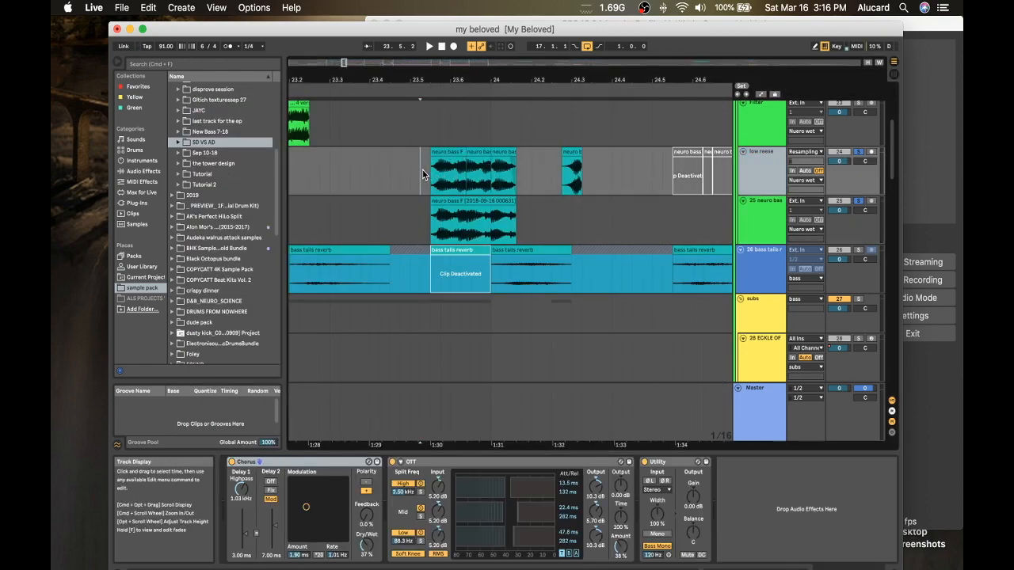
key(space)
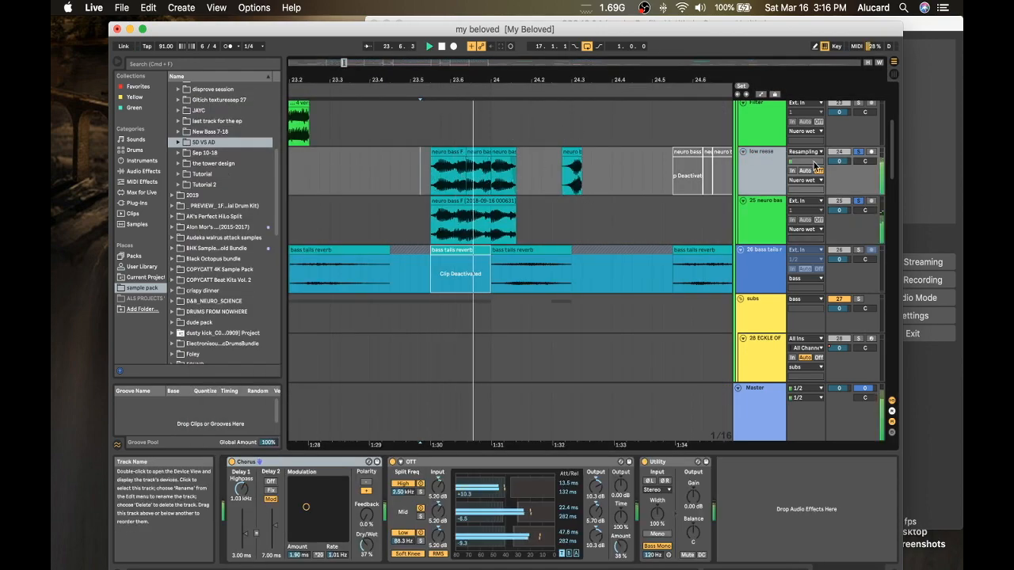
key(space)
click(860, 155)
key(space)
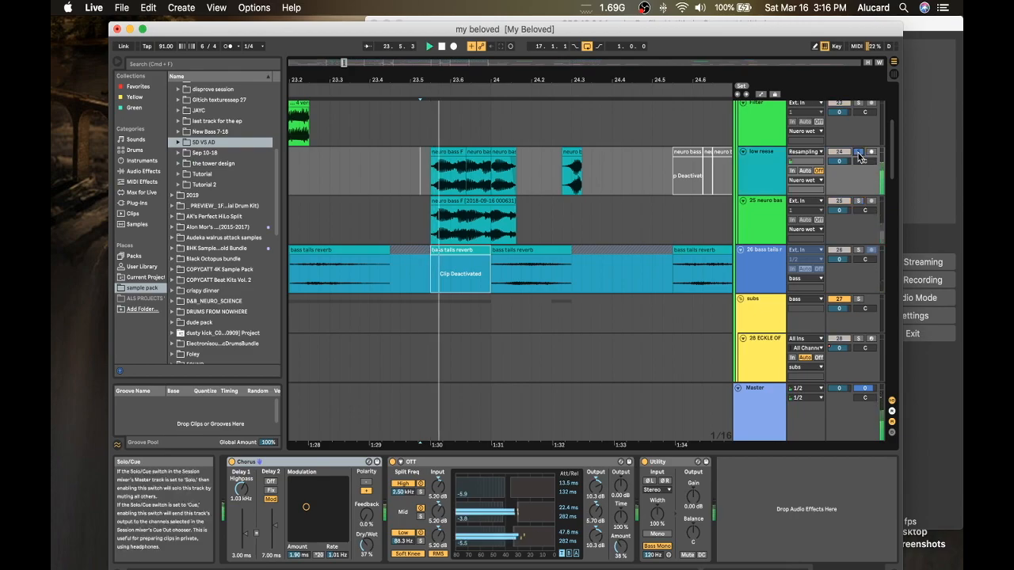
key(space)
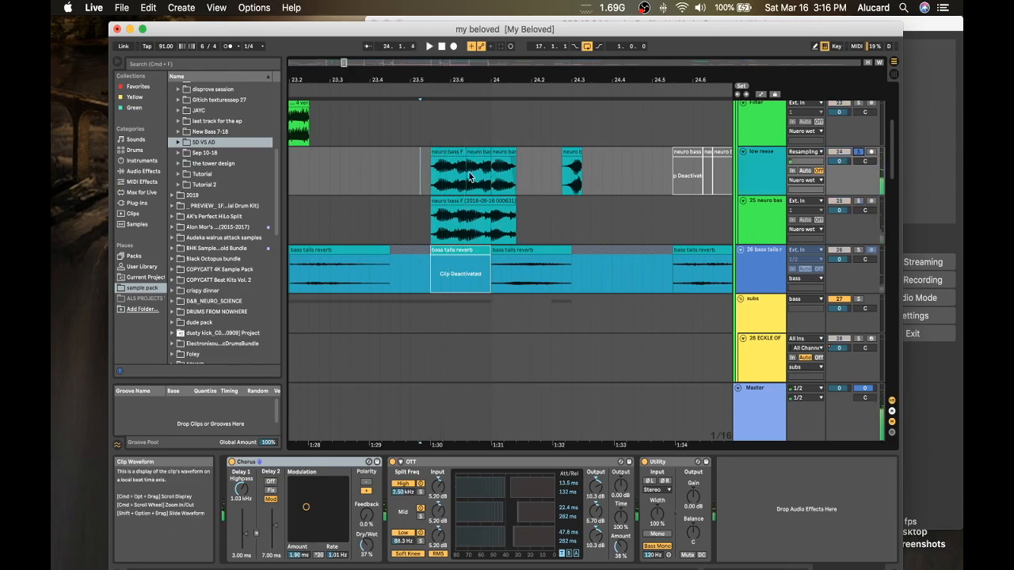
- Unfold the glitch wind up track and the Nuero wet group to show their clips around bar 20
scroll(457, 175, left, 2)
scroll(457, 175, up, 1)
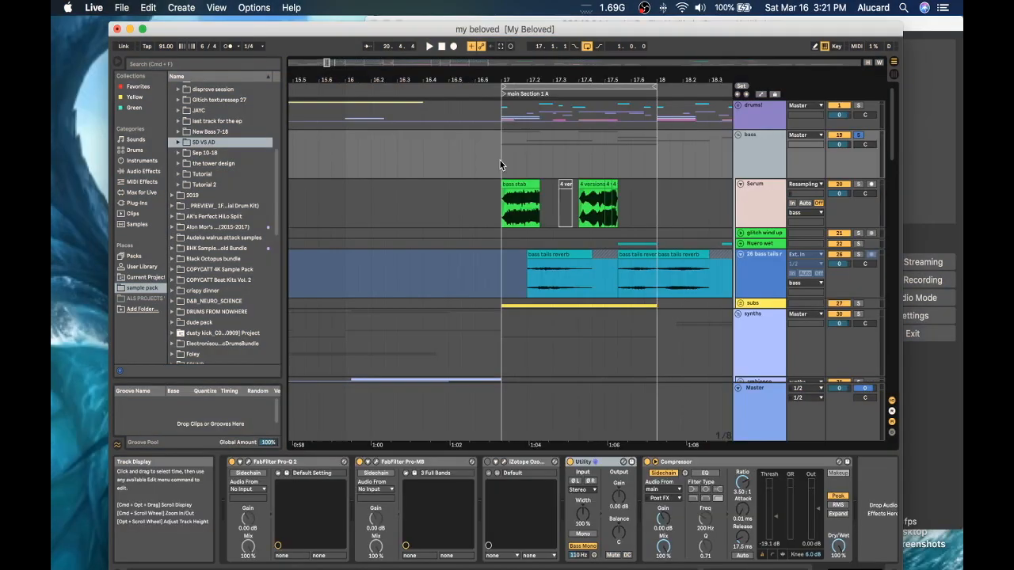
scroll(511, 154, right, 10)
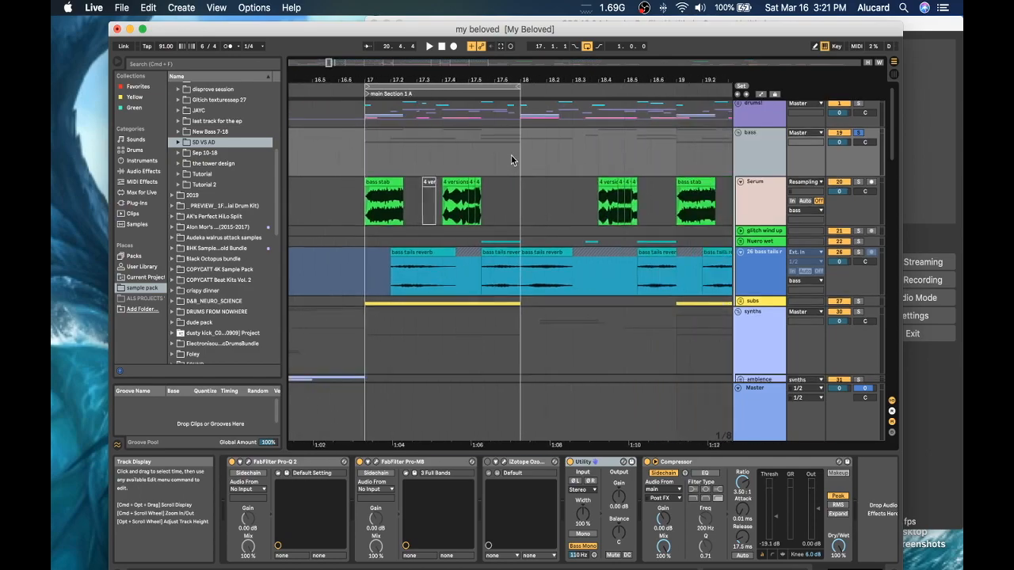
scroll(510, 154, down, 1)
click(740, 203)
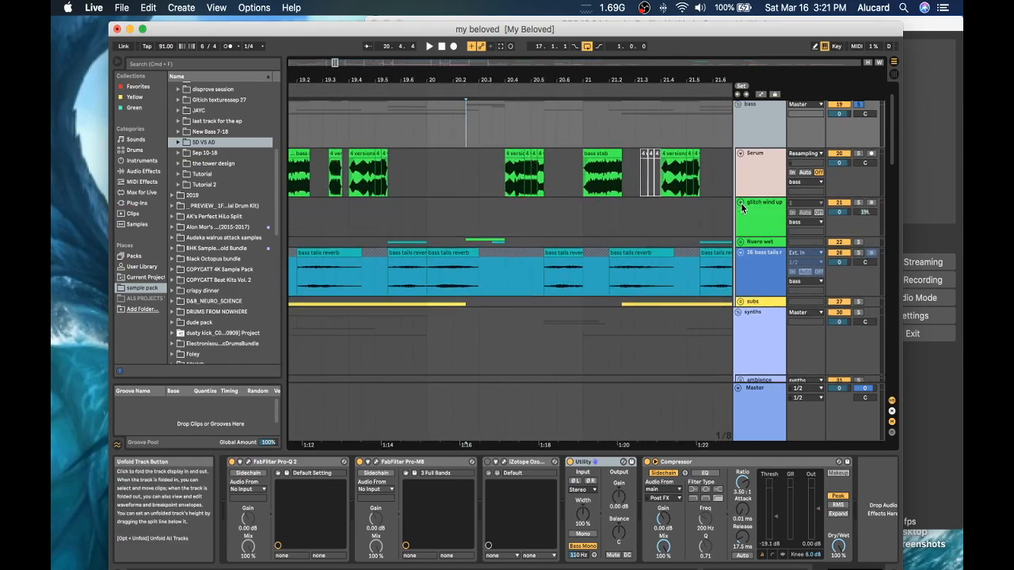
scroll(609, 207, left, 3)
scroll(608, 207, down, 1)
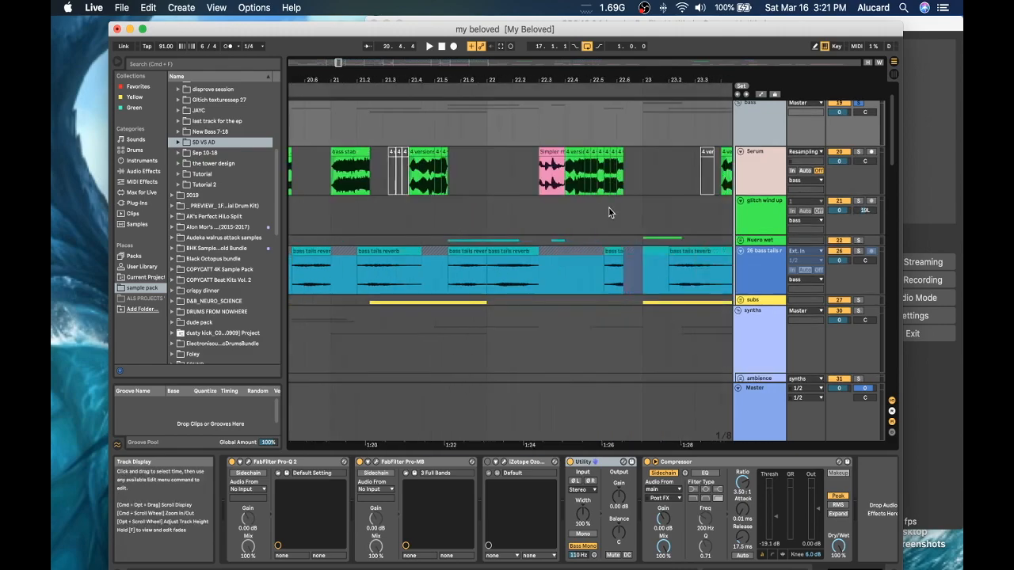
click(740, 222)
scroll(618, 206, down, 2)
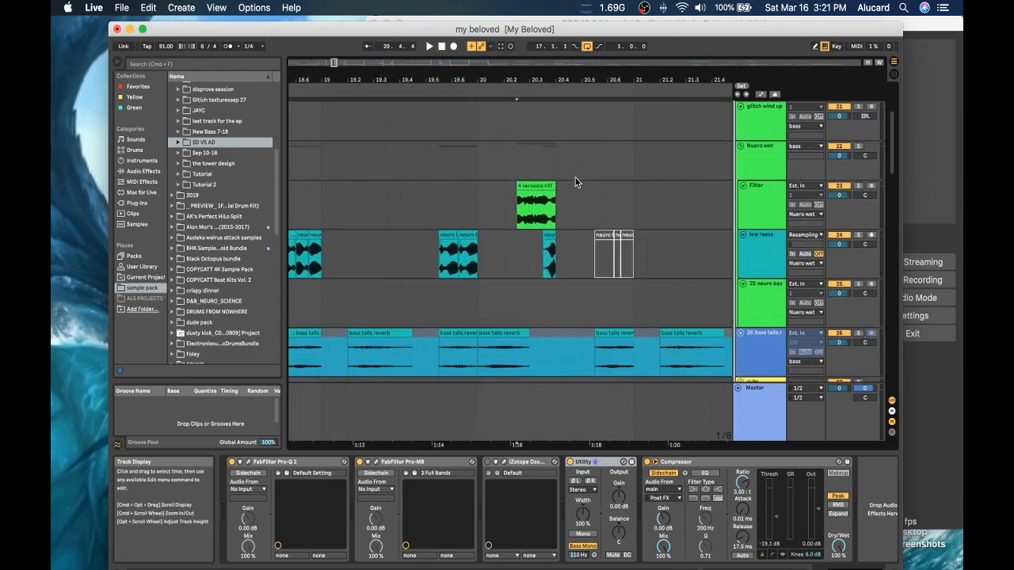
- Show the Filter track's devices, solo the track and play its 4 versions riff clip in bar 20
click(717, 196)
click(749, 191)
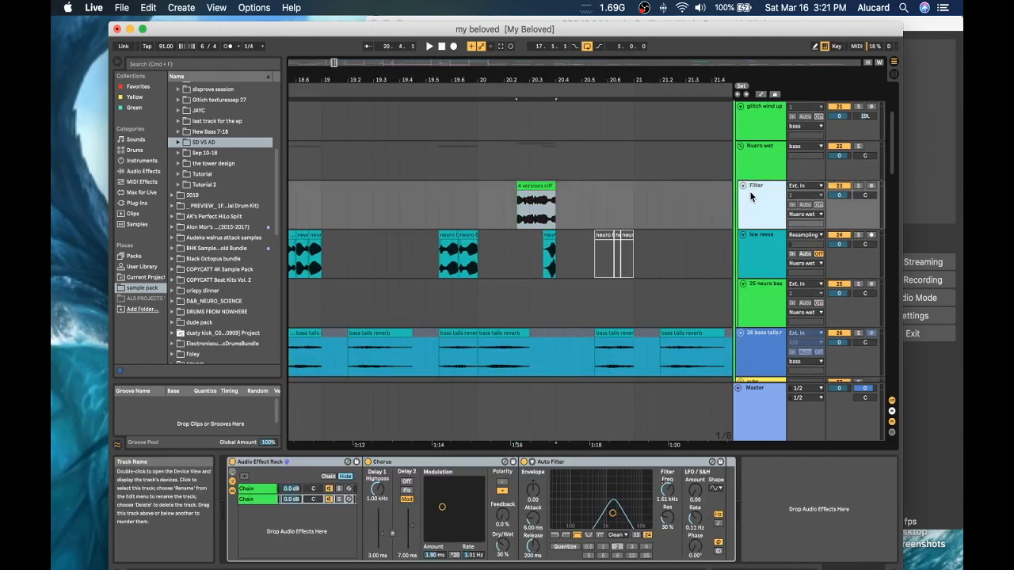
click(536, 198)
click(858, 185)
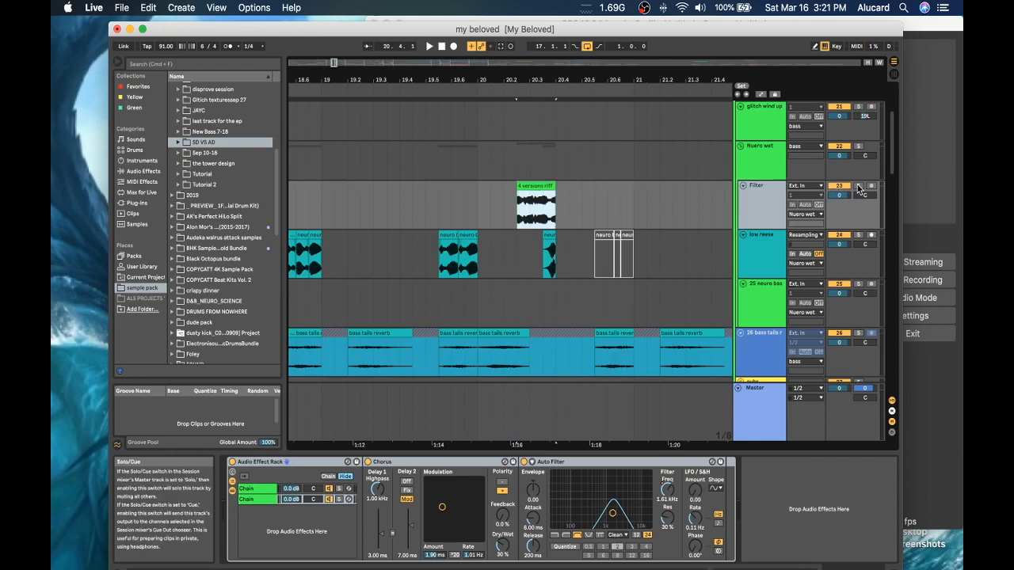
key(space)
key(space)
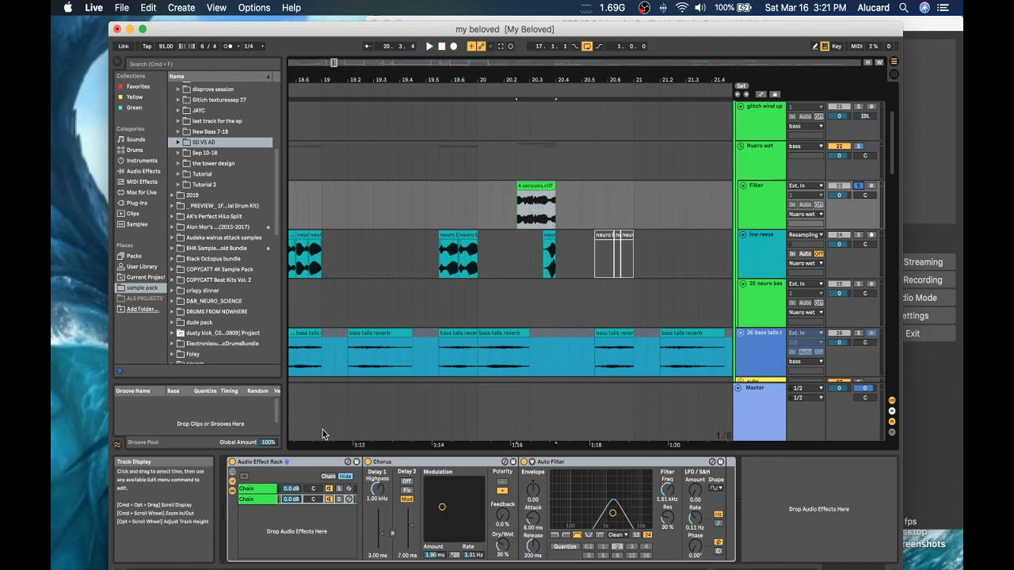
- Switch off the Filter track's Audio Effect Rack and play the 4 versions riff clip without it
click(233, 464)
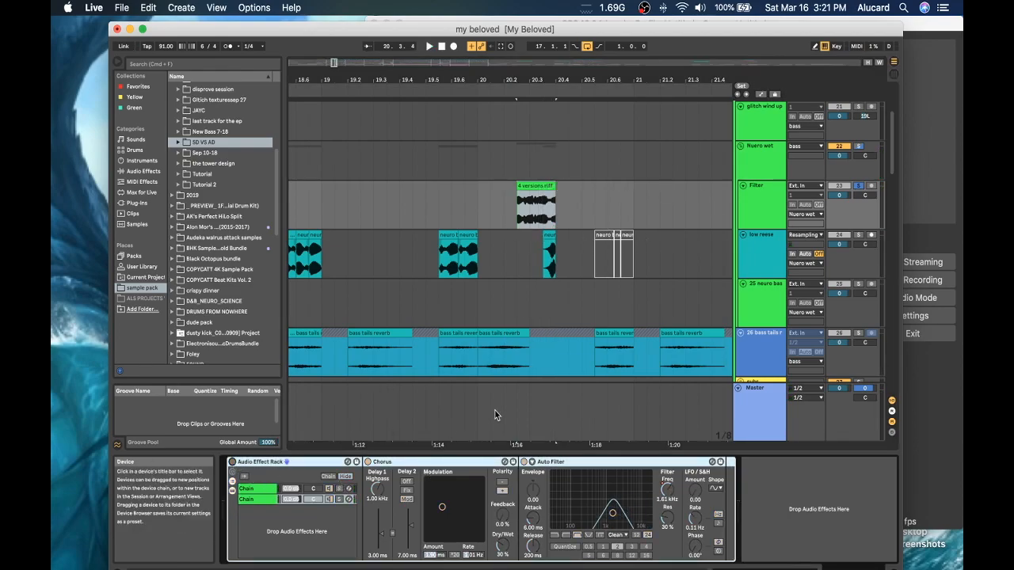
key(space)
key(space)
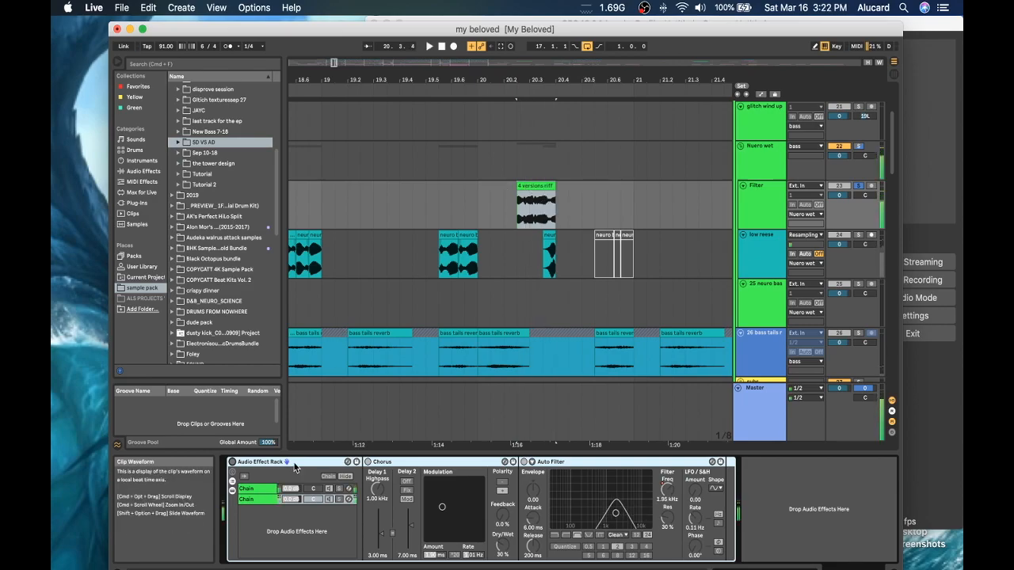
- View the devices in both chains of the Audio Effect Rack and replay the riff clip with the rack active
click(258, 489)
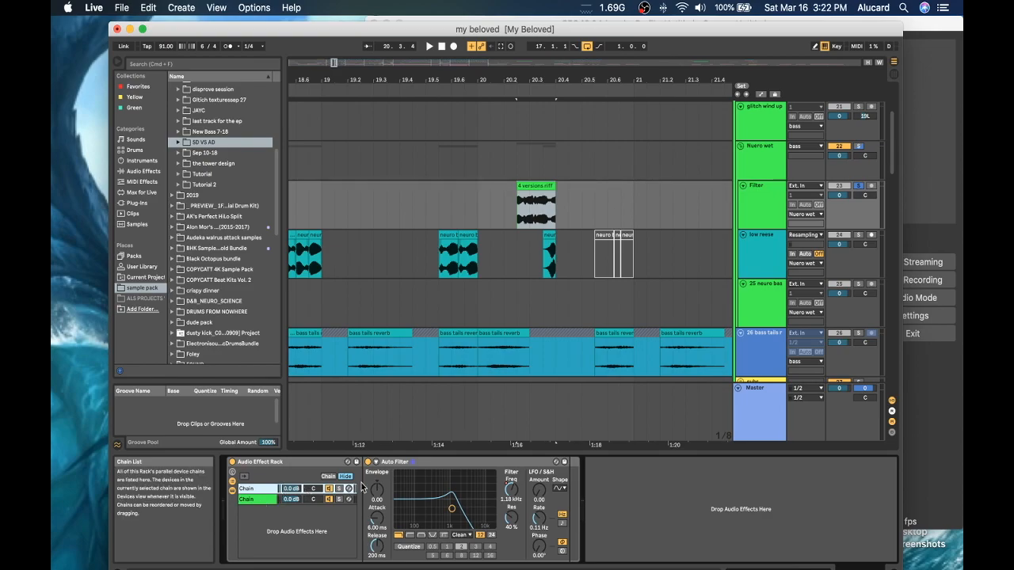
click(255, 500)
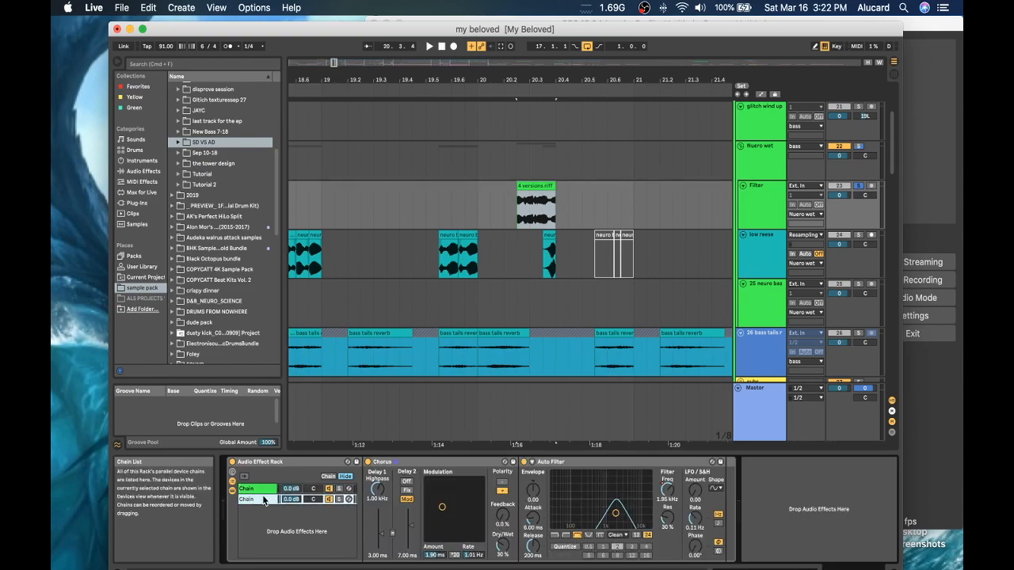
key(space)
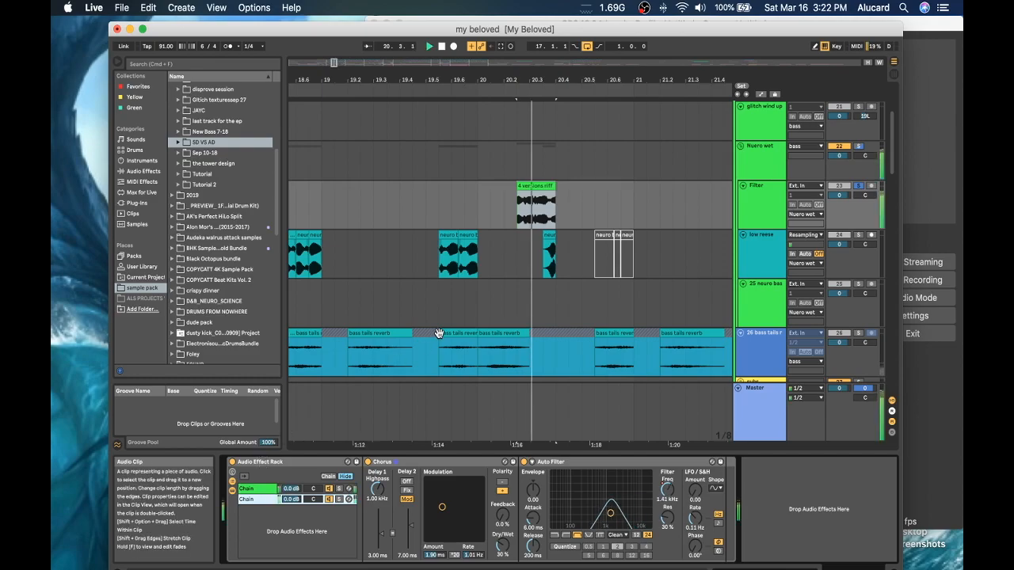
key(space)
- Bypass the Audio Effect Rack again to compare the dry riff clip, and re-enable the rack
scroll(476, 172, up, 2)
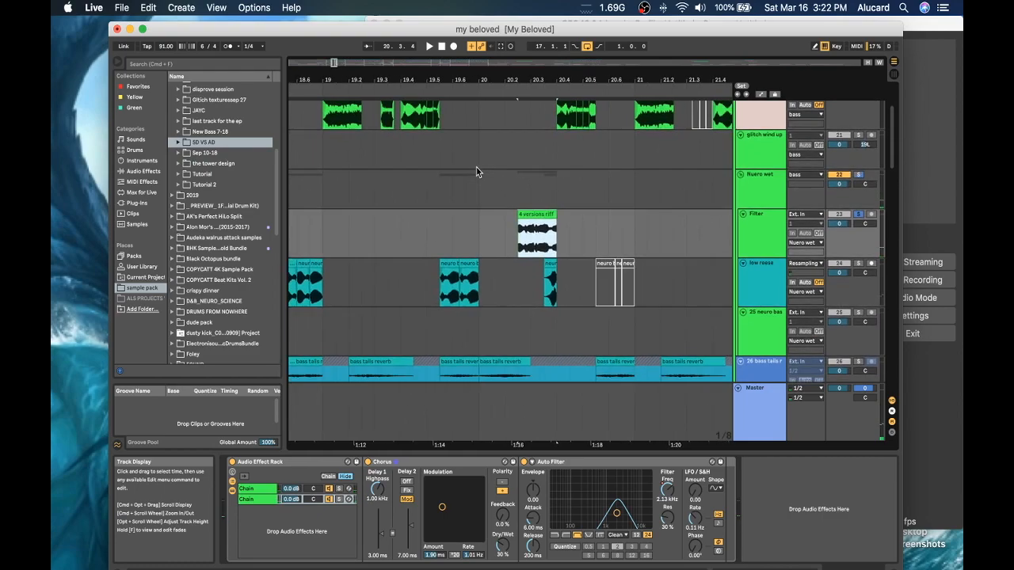
scroll(476, 172, down, 2)
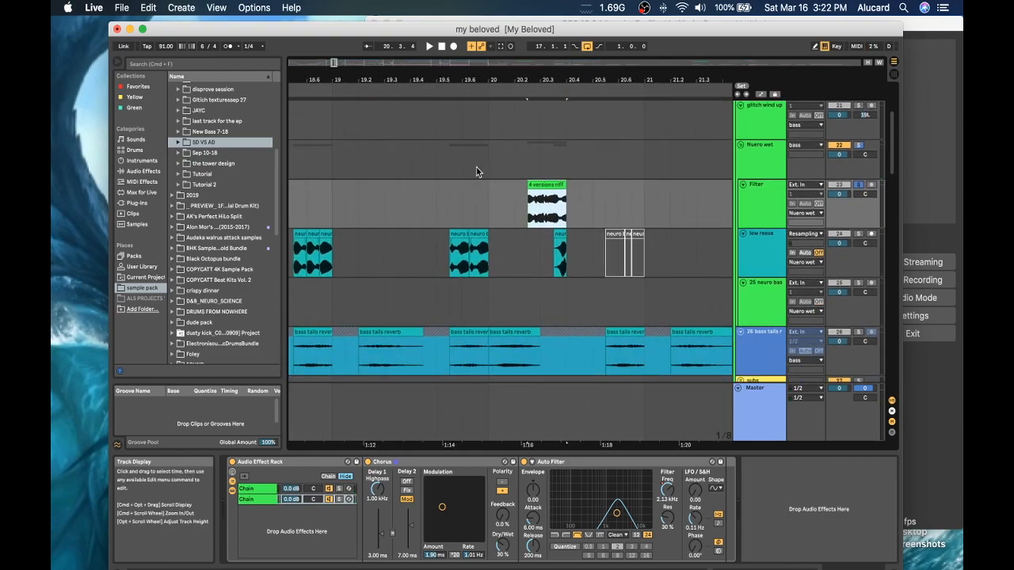
click(233, 462)
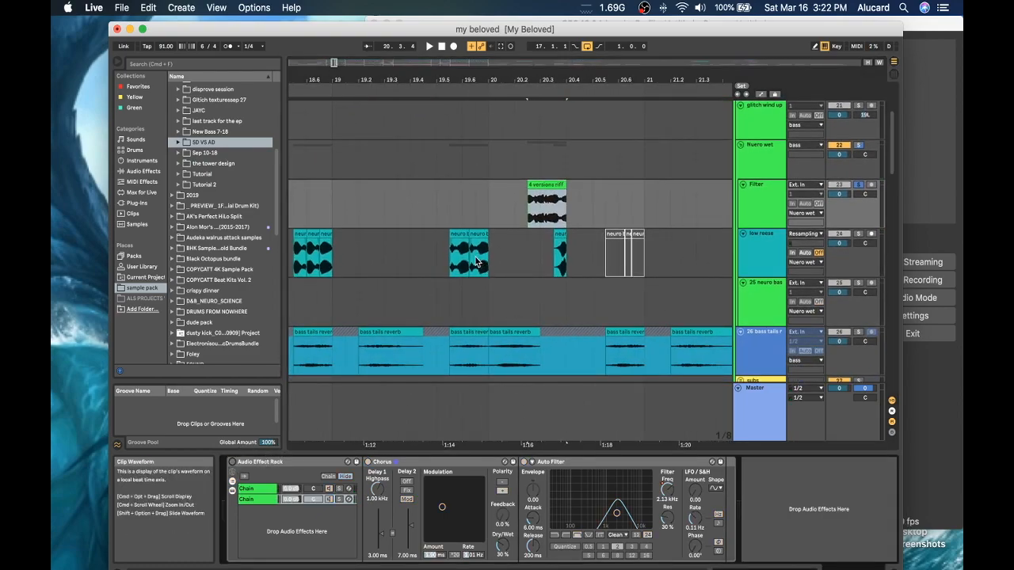
key(space)
key(space)
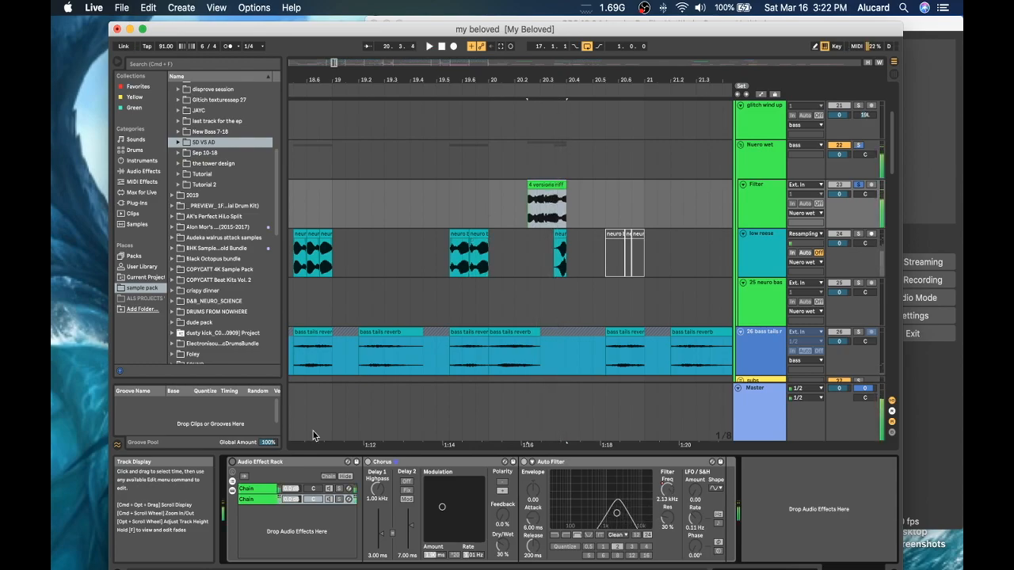
click(232, 462)
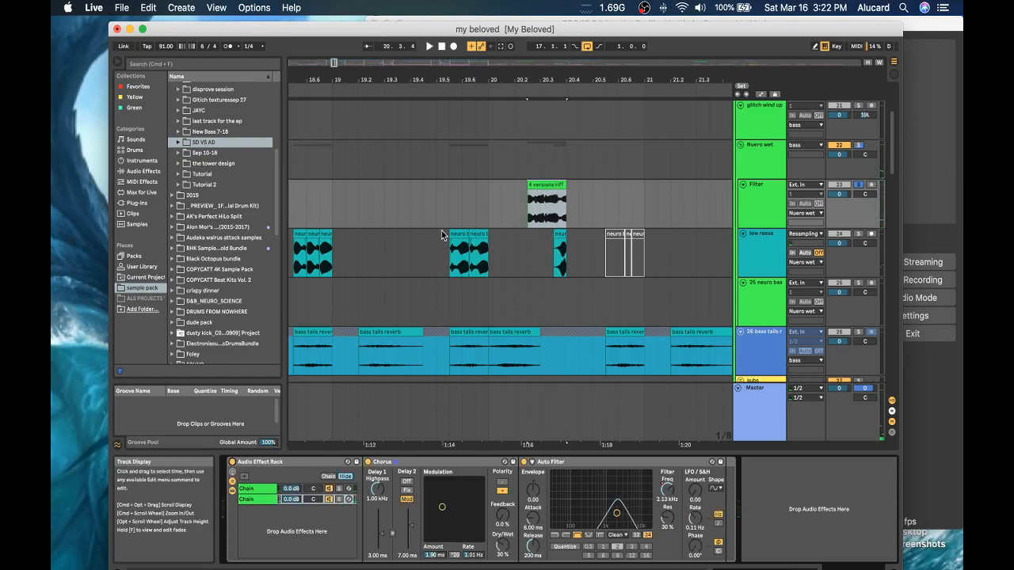
- Select the bar 17 MIDI clip on the 29 Serum track in the subs group and solo that track
scroll(440, 192, right, 5)
scroll(440, 192, up, 1)
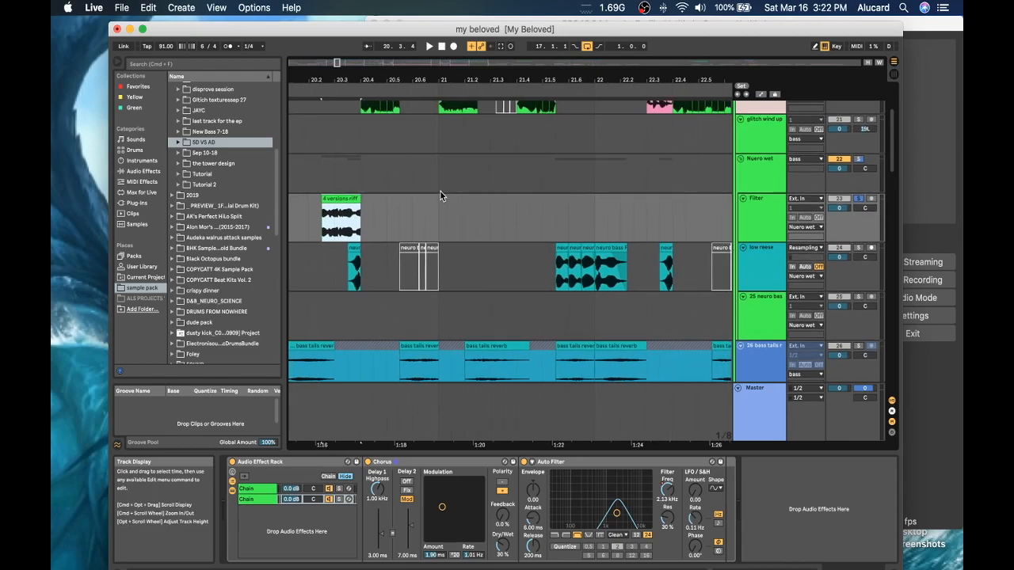
scroll(400, 176, left, 1)
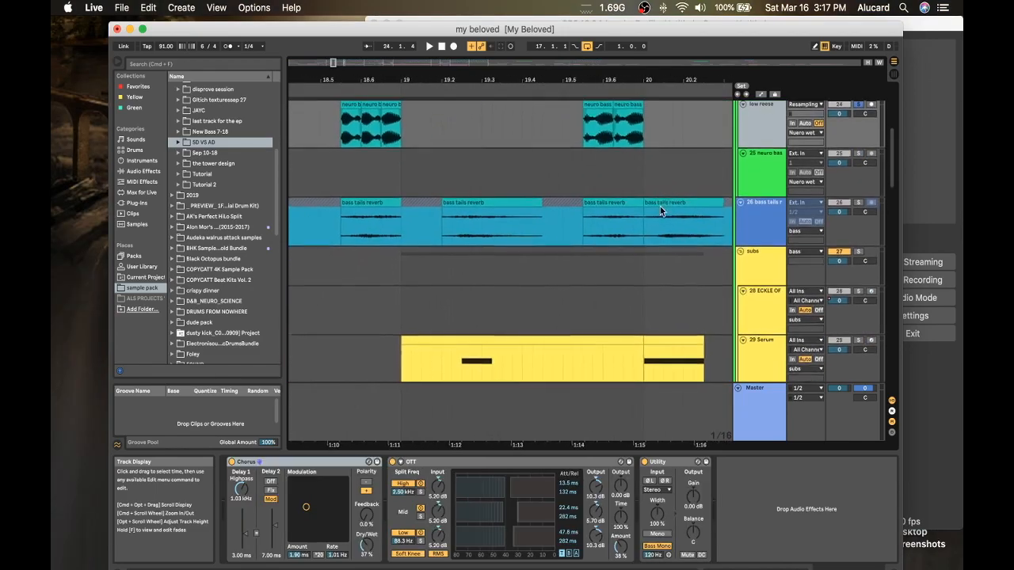
scroll(660, 211, up, 2)
scroll(660, 211, up, 3)
scroll(660, 210, left, 5)
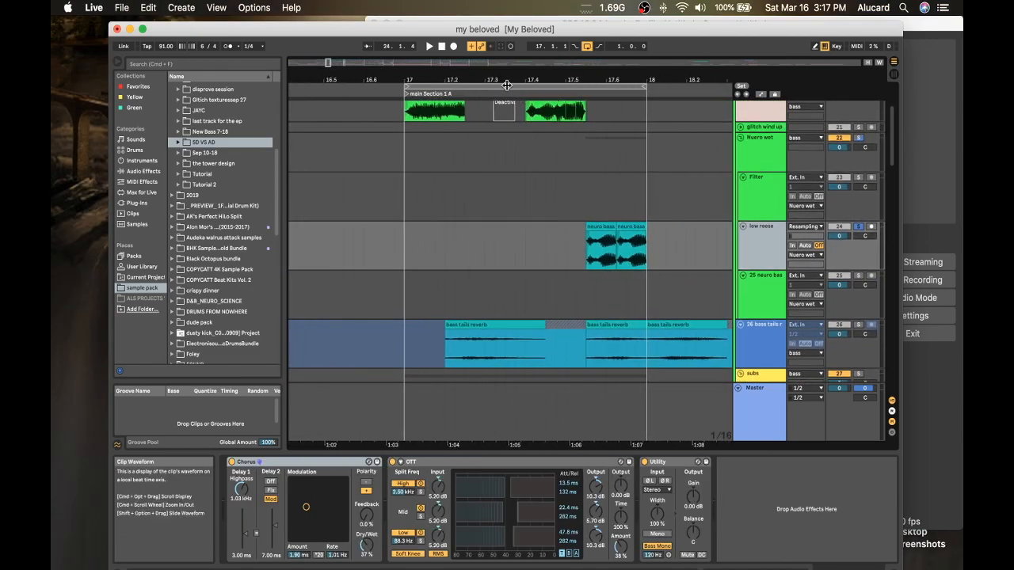
drag(506, 80, 509, 32)
scroll(511, 182, up, 3)
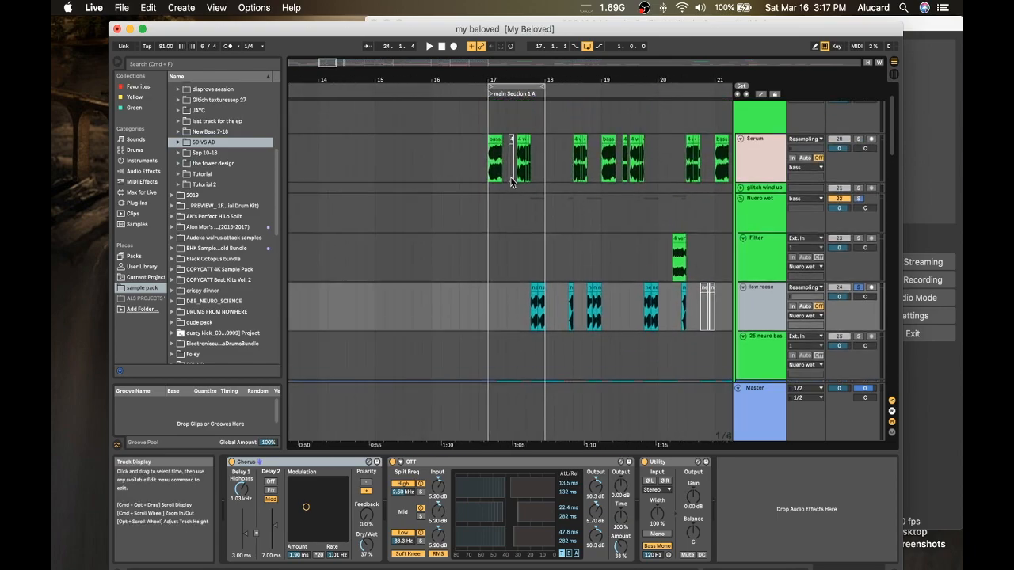
scroll(511, 182, down, 10)
click(516, 201)
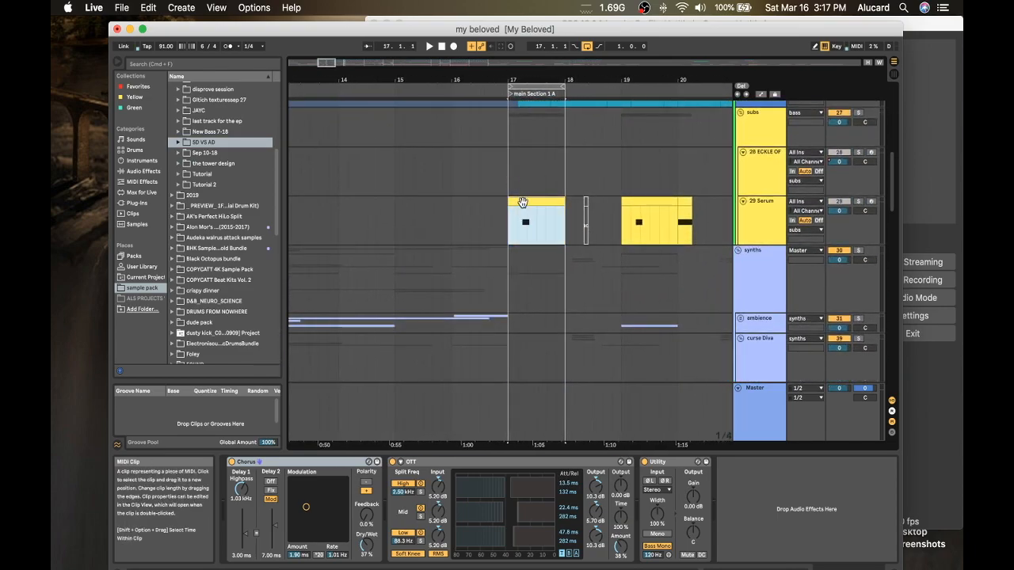
click(860, 202)
- Play the sub bass note in the 29 Serum clip from just before 17.3
drag(524, 79, 521, 132)
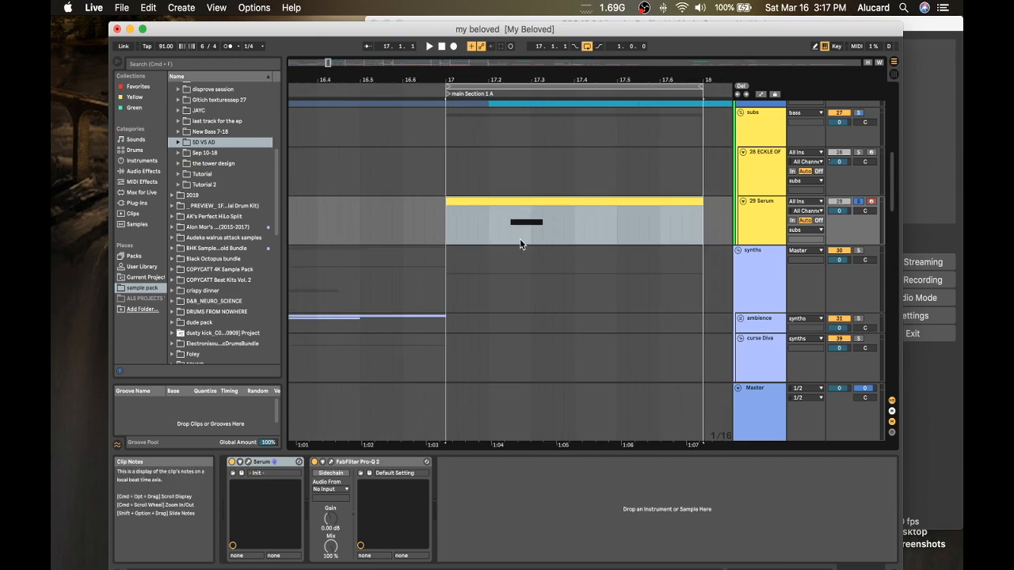
click(513, 242)
click(514, 236)
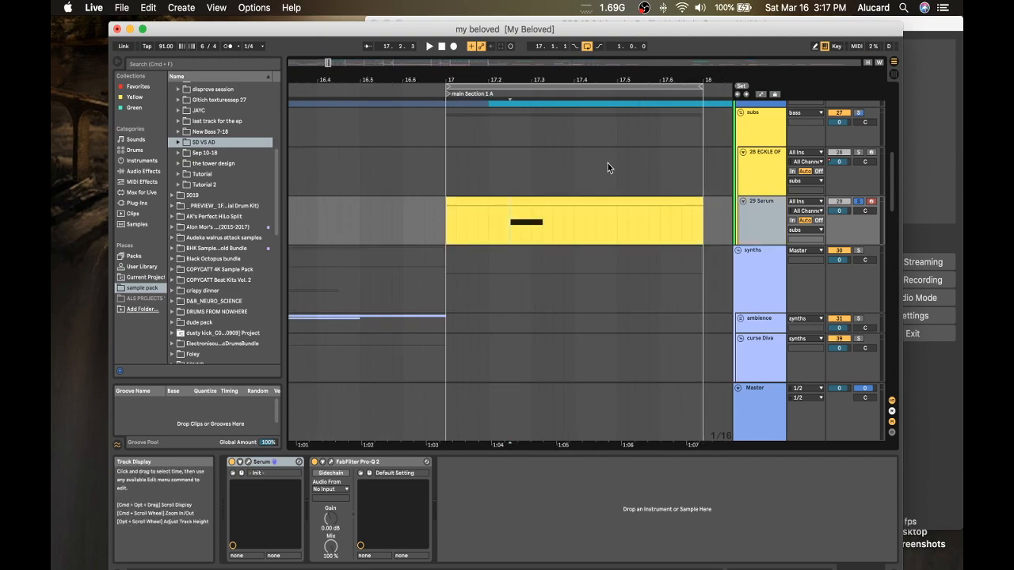
key(space)
key(space)
key(space)
key(space)
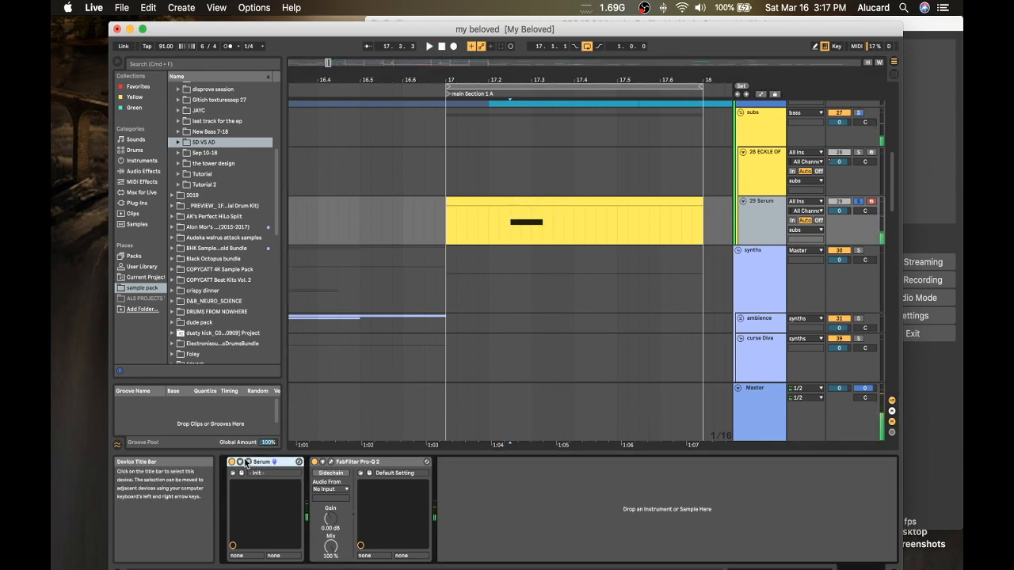
- Open the Serum instrument on the 29 Serum track and examine its oscillator settings and FX page
click(246, 462)
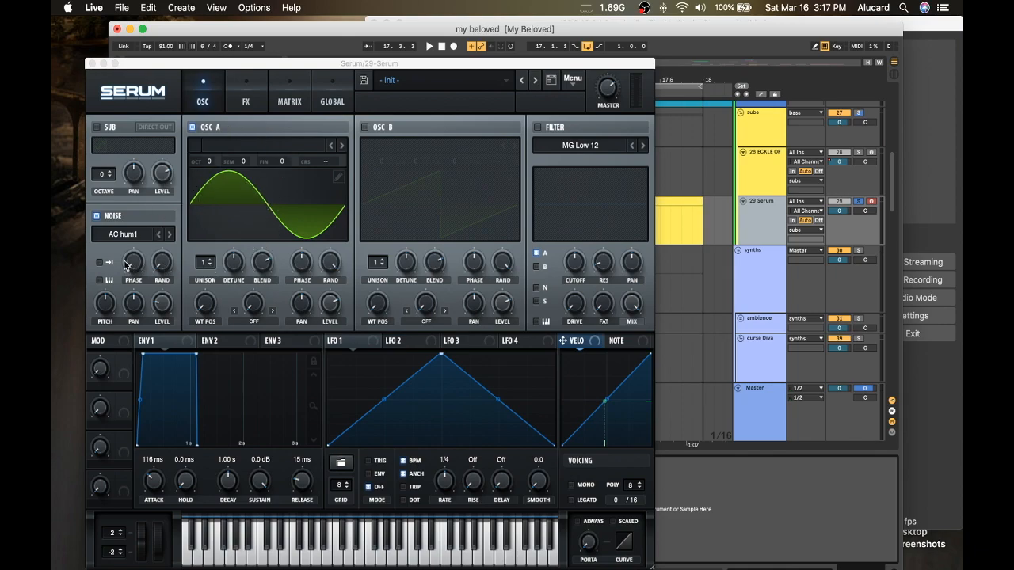
click(241, 102)
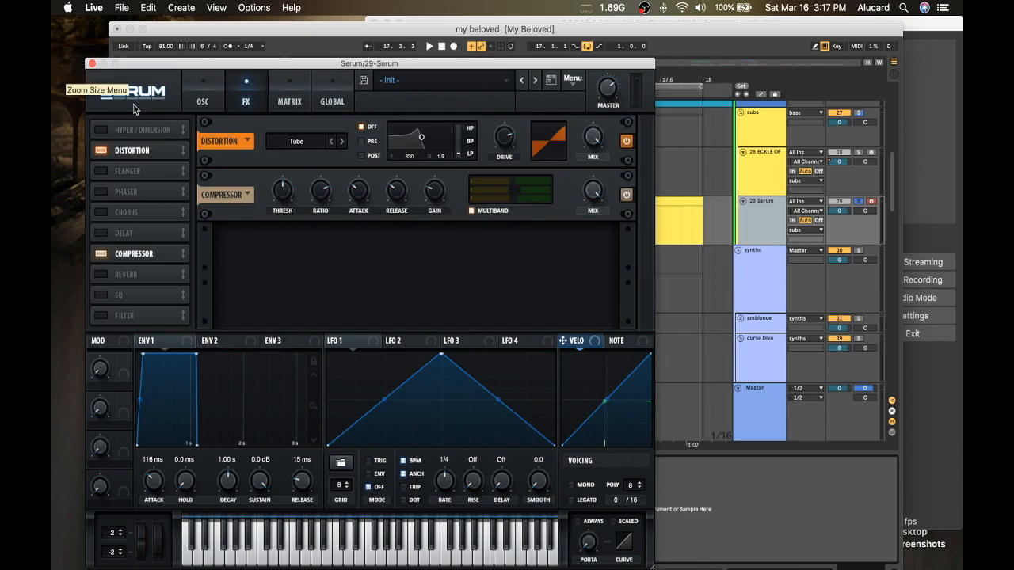
- Audition the sub patch in Serum with its distortion and multiband compressor active, and close the instrument window
key(a)
key(a)
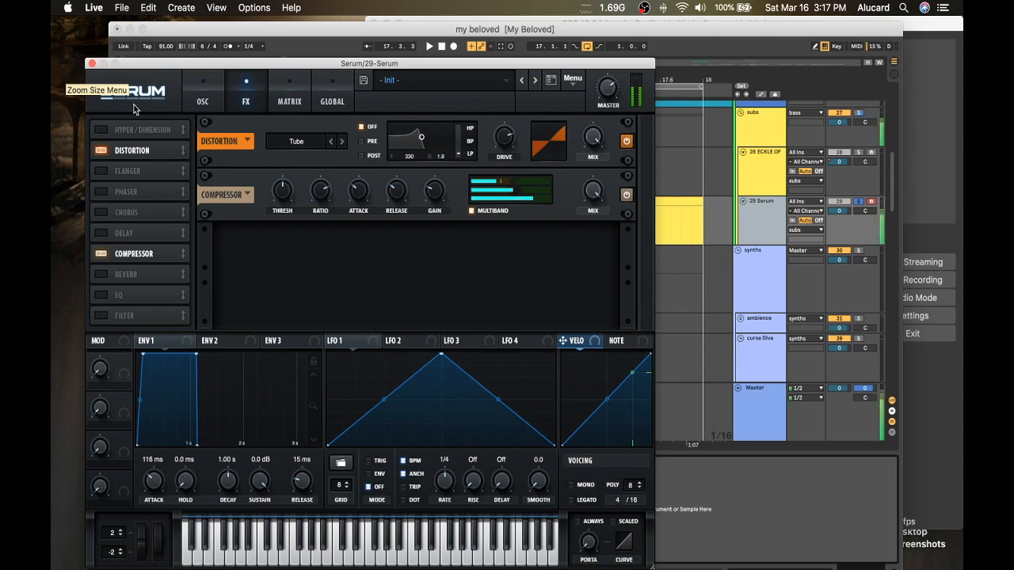
click(92, 63)
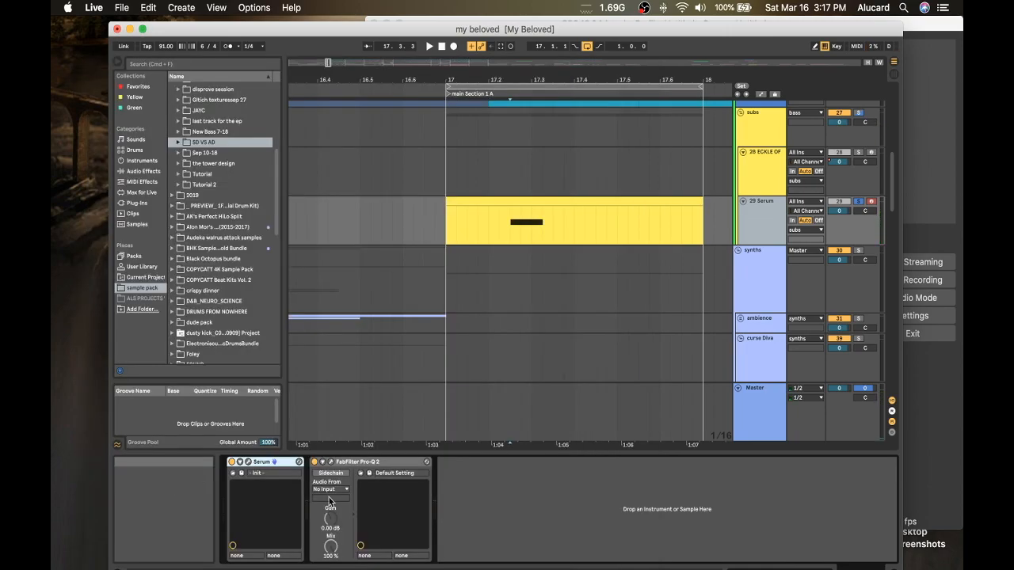
- Examine the bass group's riff, neuro bass, reverb tail and sub clips across the arrangement from bar 17 to the final glitch section
scroll(453, 153, up, 10)
scroll(491, 191, right, 5)
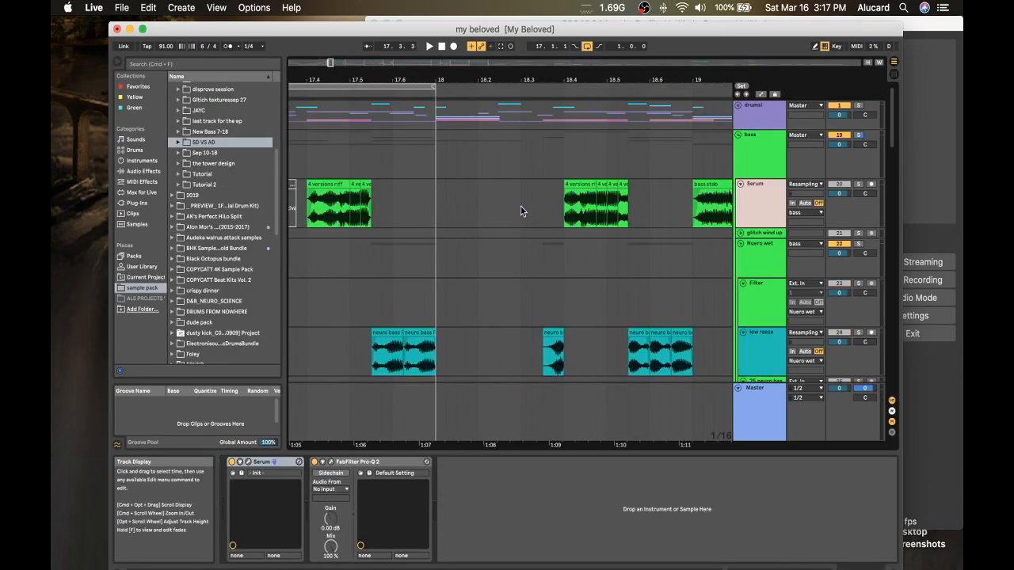
scroll(520, 211, right, 10)
scroll(521, 211, down, 3)
scroll(521, 210, up, 3)
scroll(520, 211, right, 5)
scroll(520, 211, down, 5)
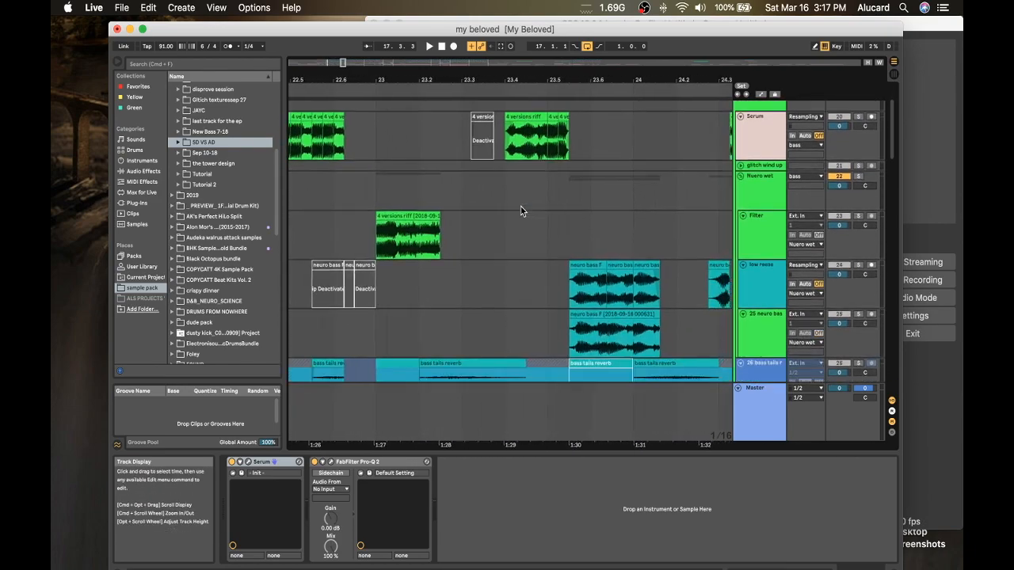
scroll(520, 210, right, 10)
scroll(520, 210, down, 2)
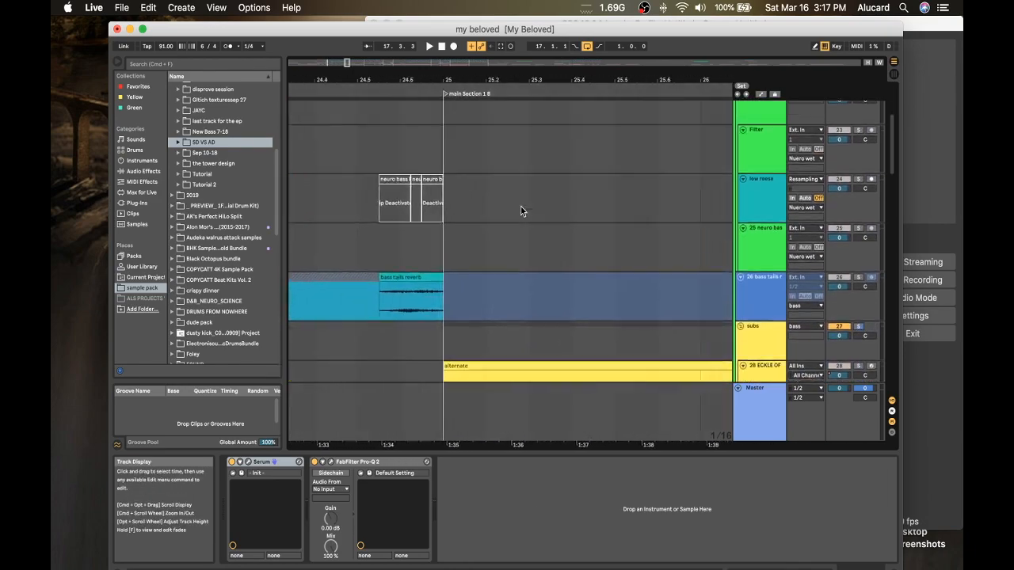
scroll(520, 210, up, 2)
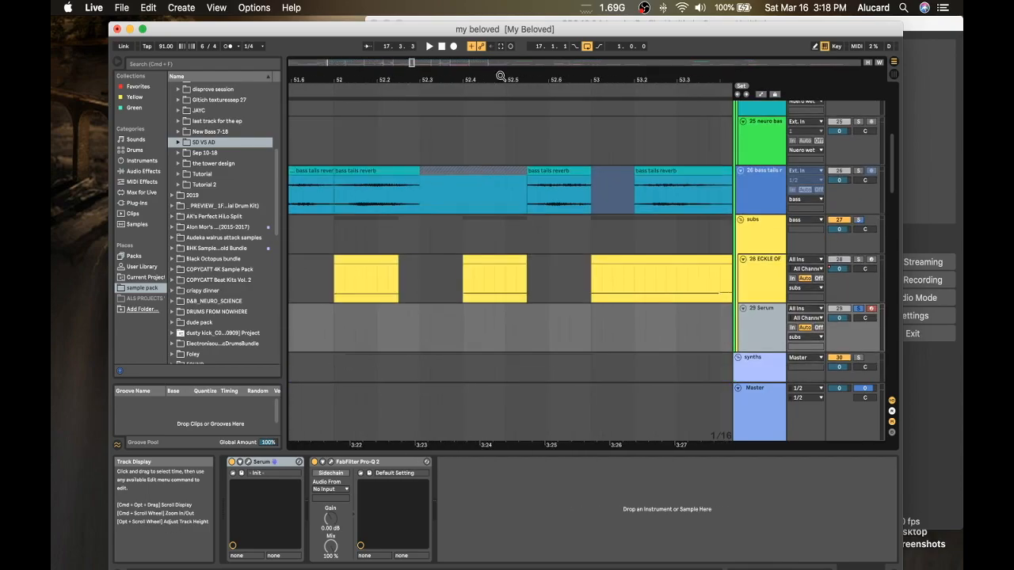
drag(500, 76, 487, 74)
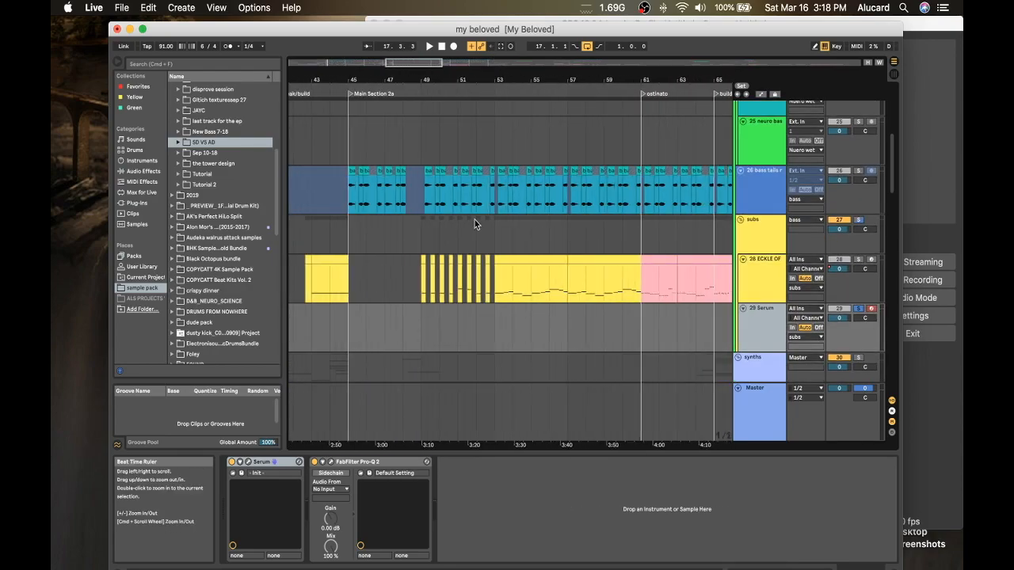
scroll(474, 221, right, 6)
scroll(474, 219, up, 10)
scroll(474, 219, right, 6)
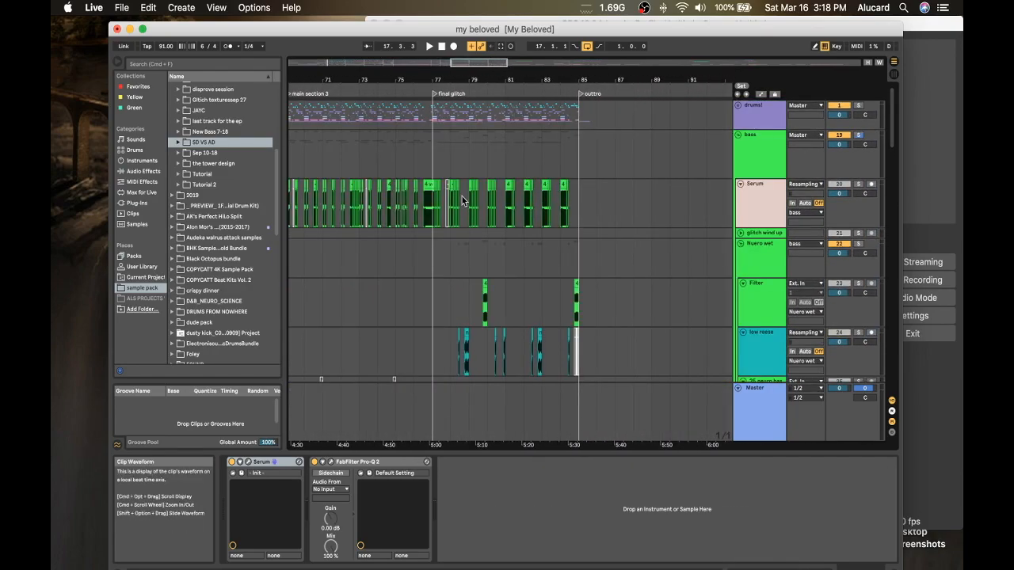
- Solo the bass group and play it from the start of main section 3 at bar 69
click(418, 153)
scroll(419, 153, left, 2)
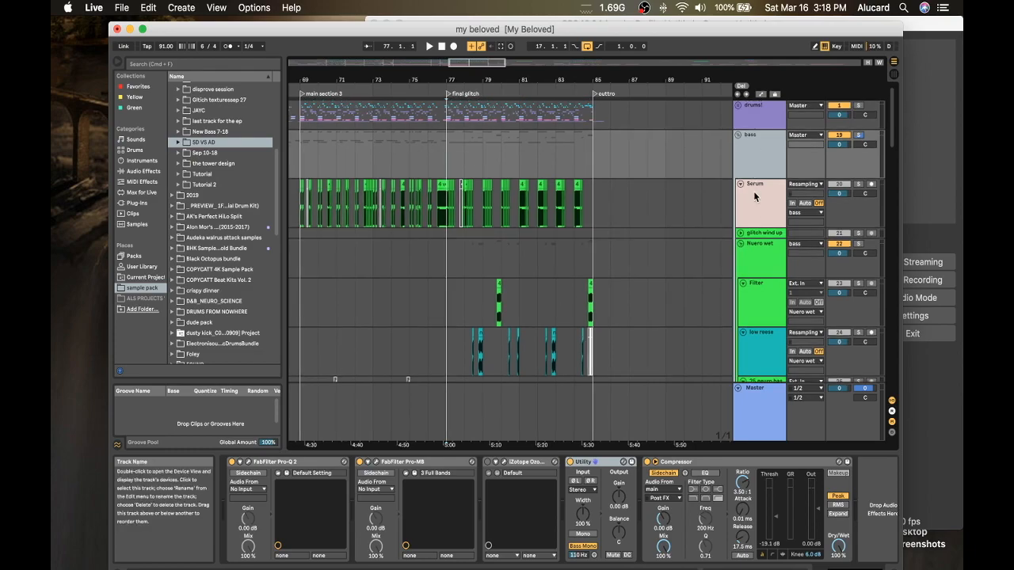
scroll(459, 259, up, 6)
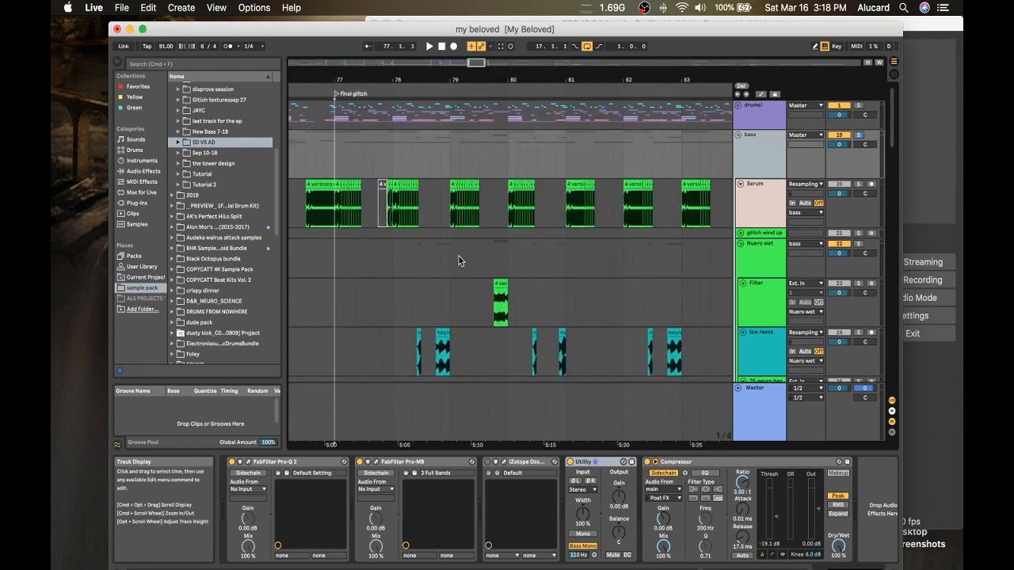
scroll(458, 259, left, 5)
scroll(414, 250, left, 4)
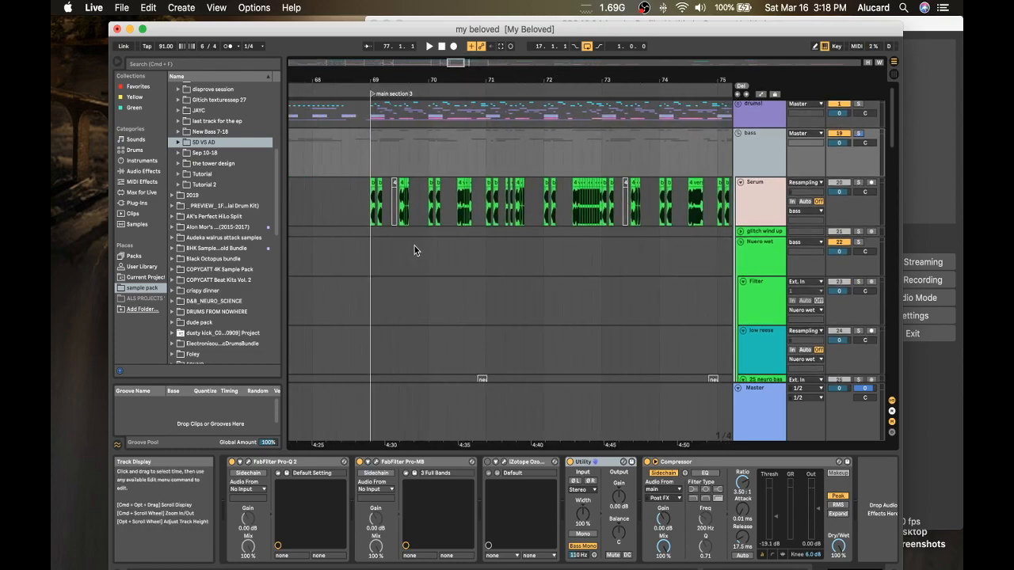
click(384, 210)
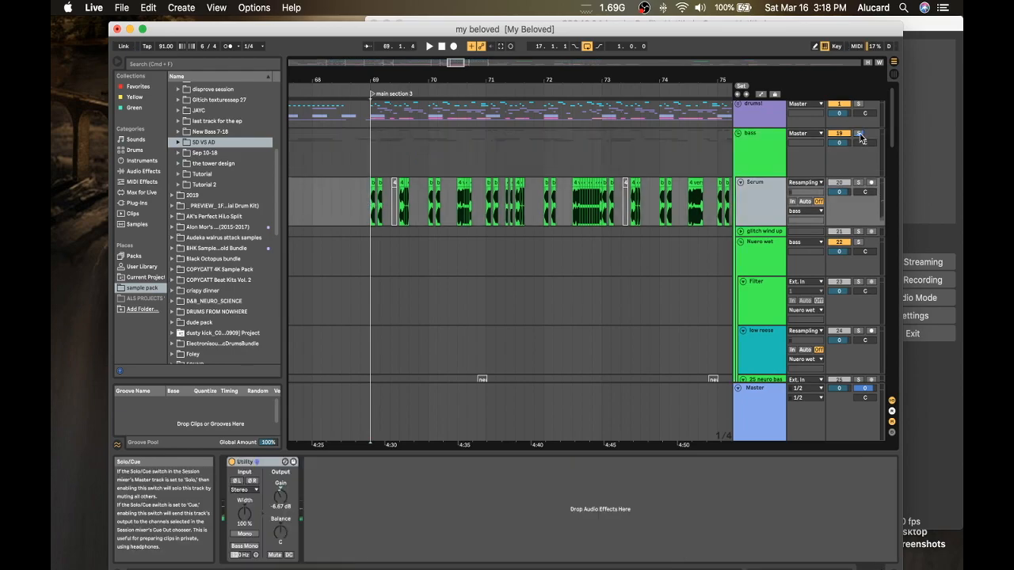
scroll(554, 230, left, 3)
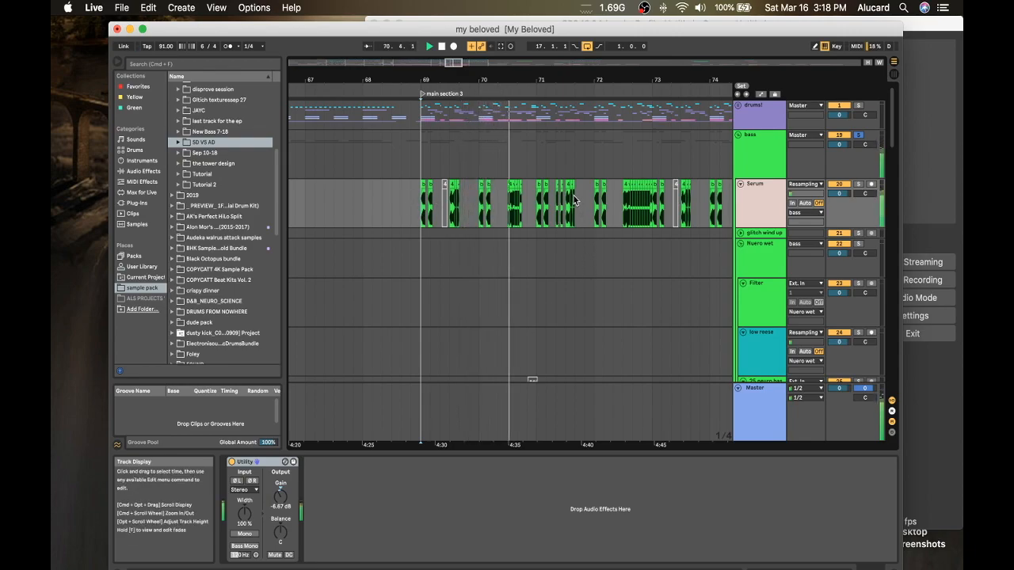
key(space)
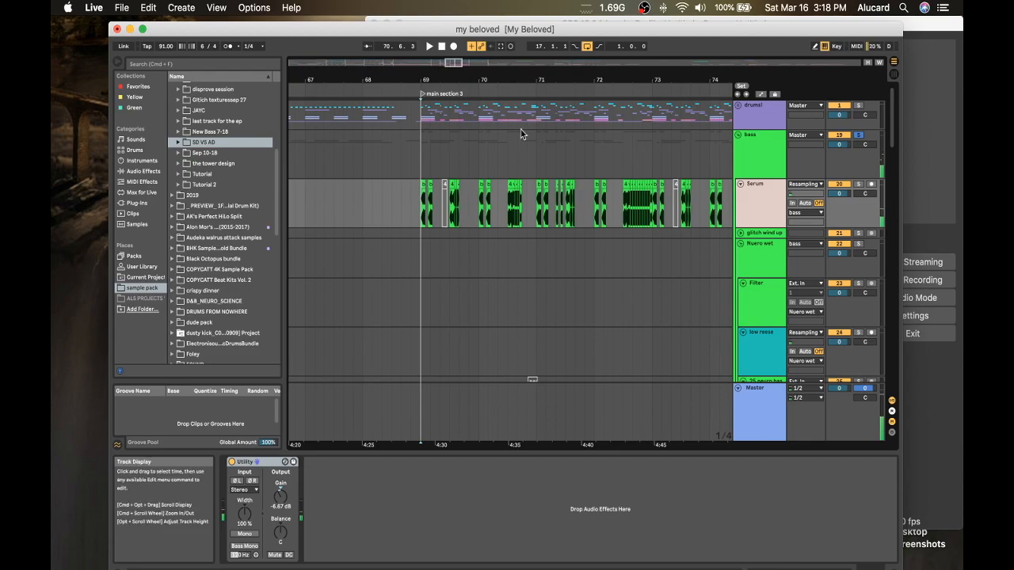
- Unsolo the bass group and play main section 3 from bar 69 with the drums
click(417, 153)
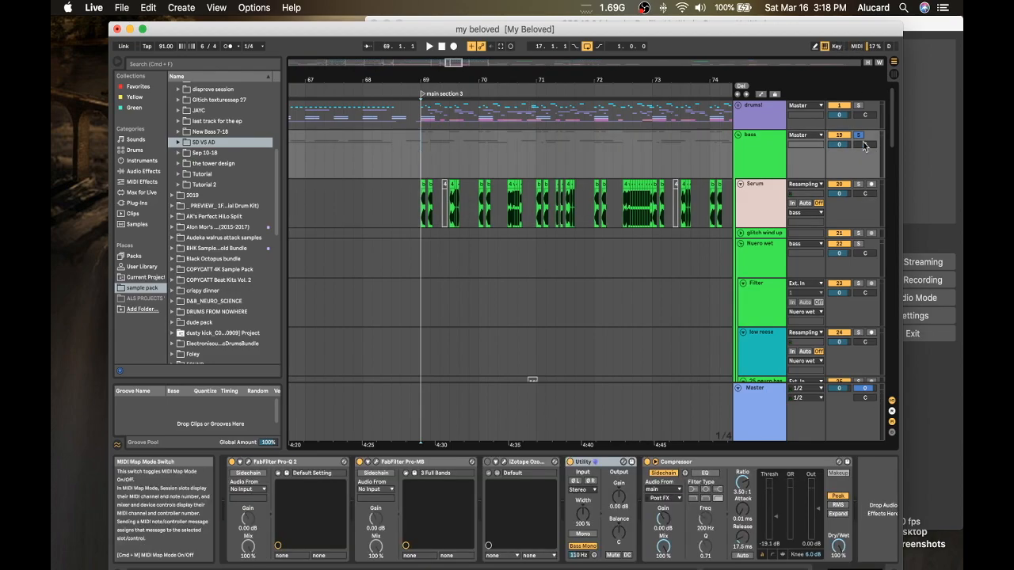
key(space)
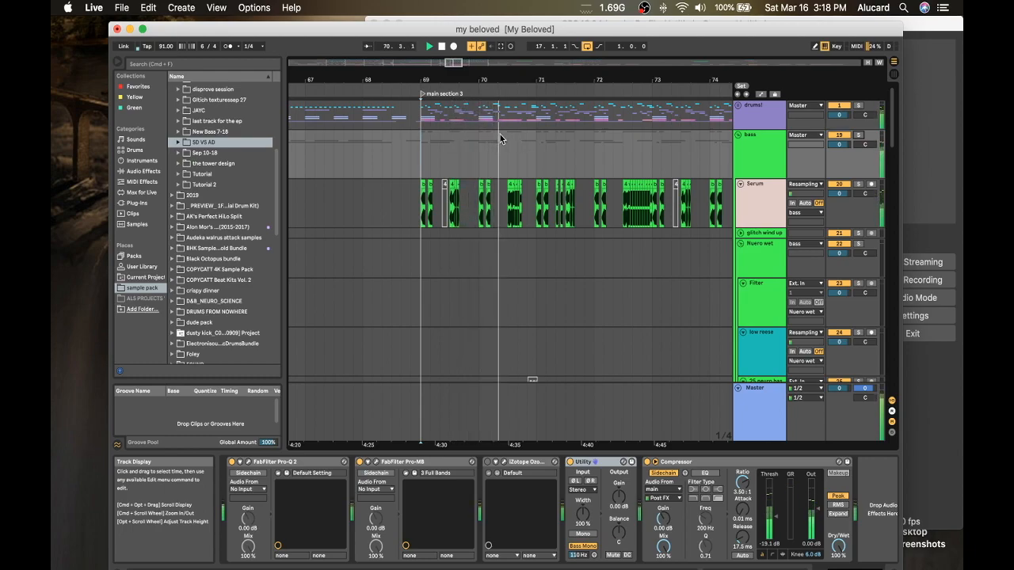
key(space)
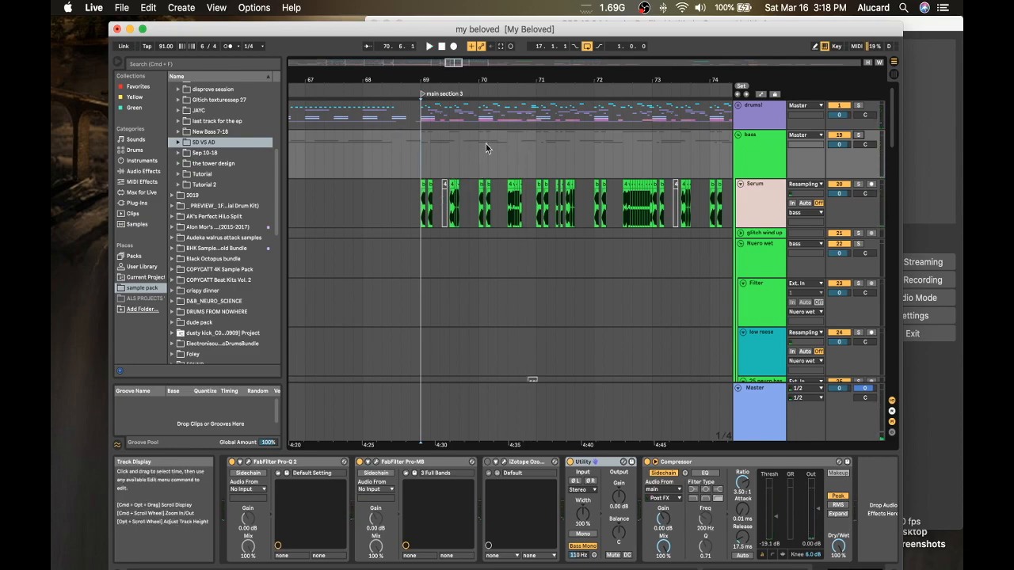
- Play the chopped riff at bar 79 in the full mix, and solo the Serum track
scroll(495, 150, right, 10)
scroll(470, 135, up, 5)
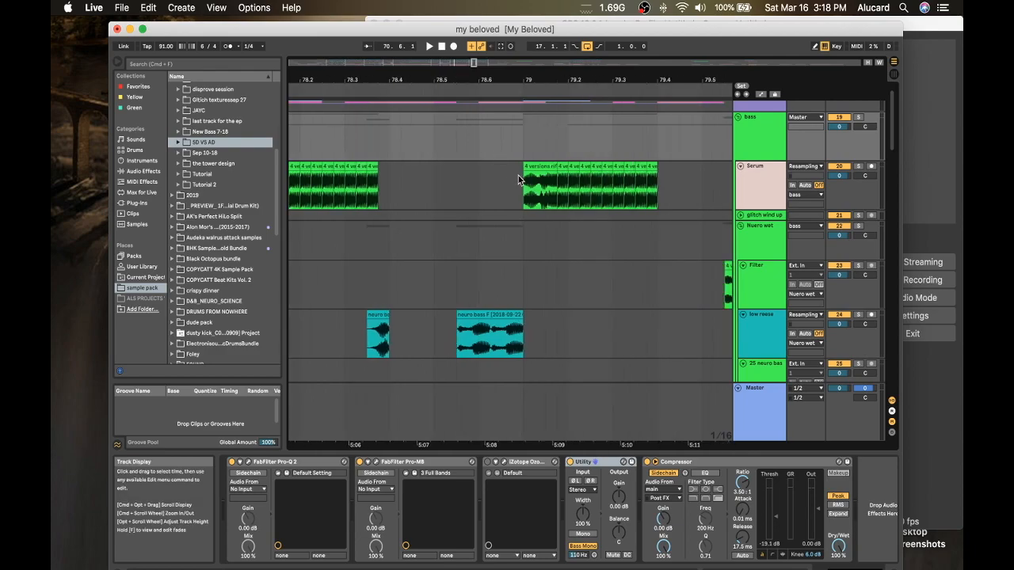
click(519, 179)
key(space)
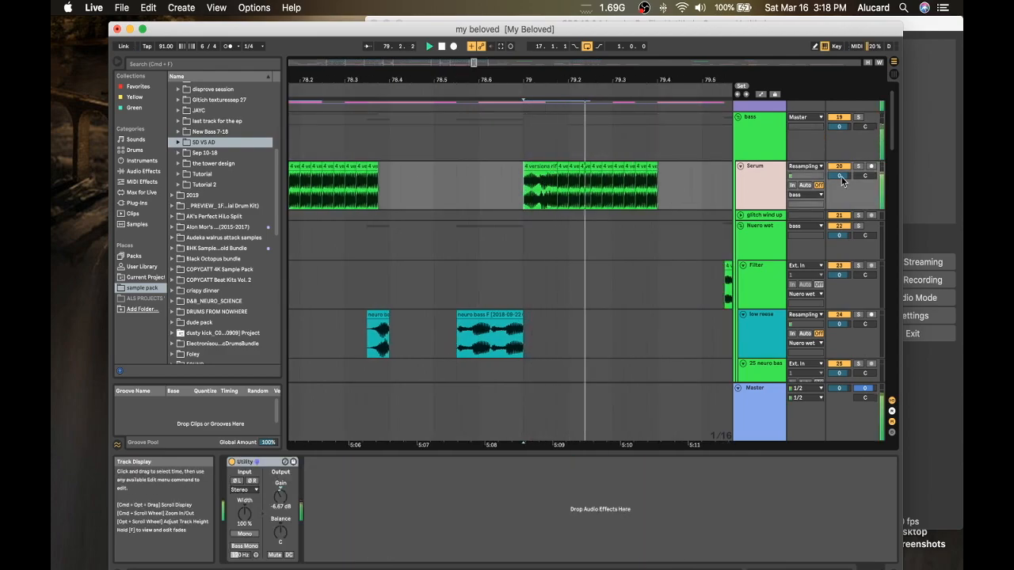
key(space)
click(859, 166)
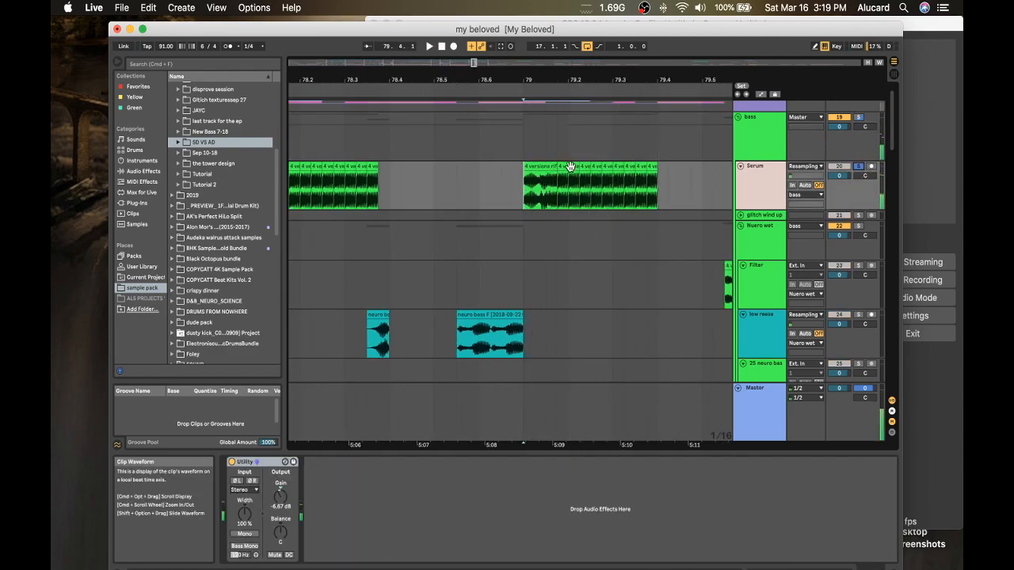
- Select the second riff slice at bar 79 on the Serum track and play from it
drag(570, 84, 566, 126)
click(545, 169)
scroll(545, 170, right, 1)
scroll(546, 171, right, 1)
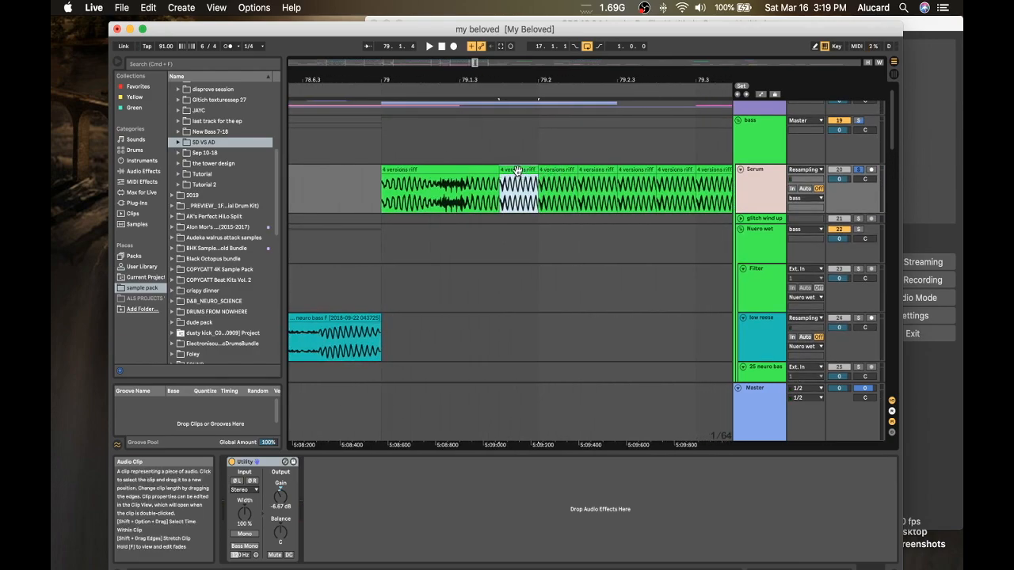
key(space)
scroll(444, 178, right, 5)
key(space)
- Examine the riff slices around bar 79 and the bass tails in Main Section 2a and main Section 1 A
drag(388, 88, 383, 89)
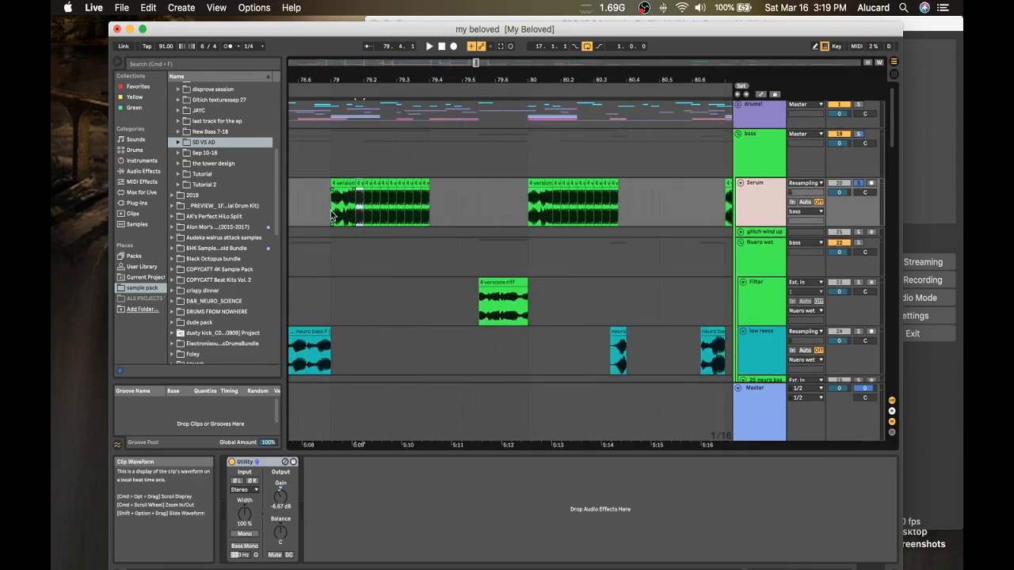
scroll(377, 203, left, 5)
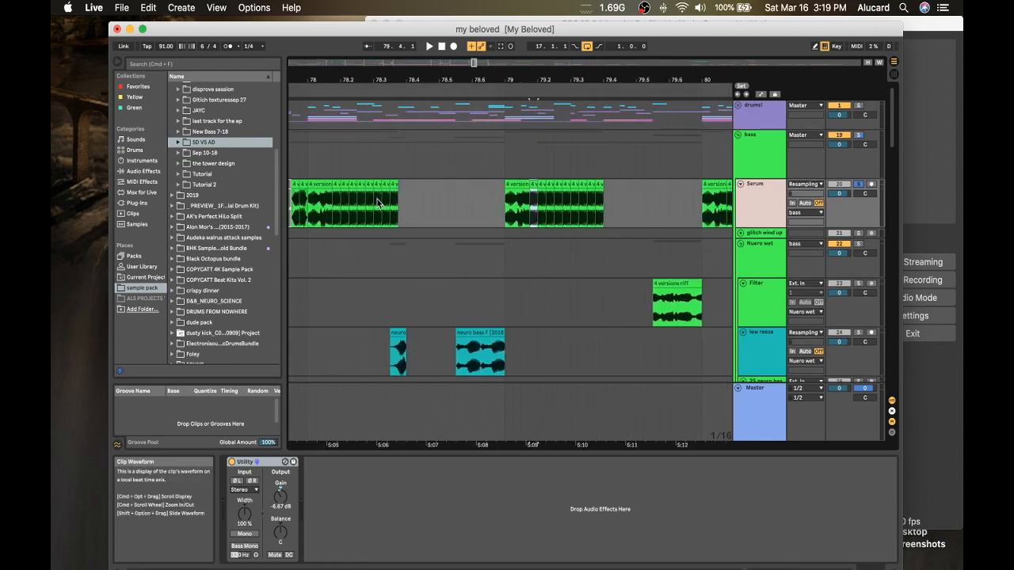
scroll(563, 178, right, 3)
scroll(563, 177, left, 5)
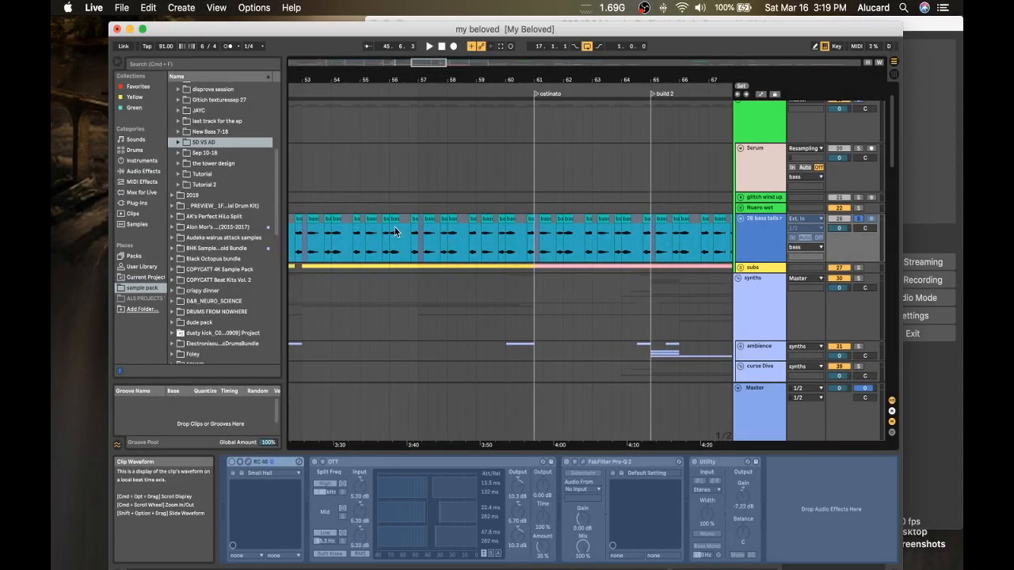
scroll(394, 227, left, 20)
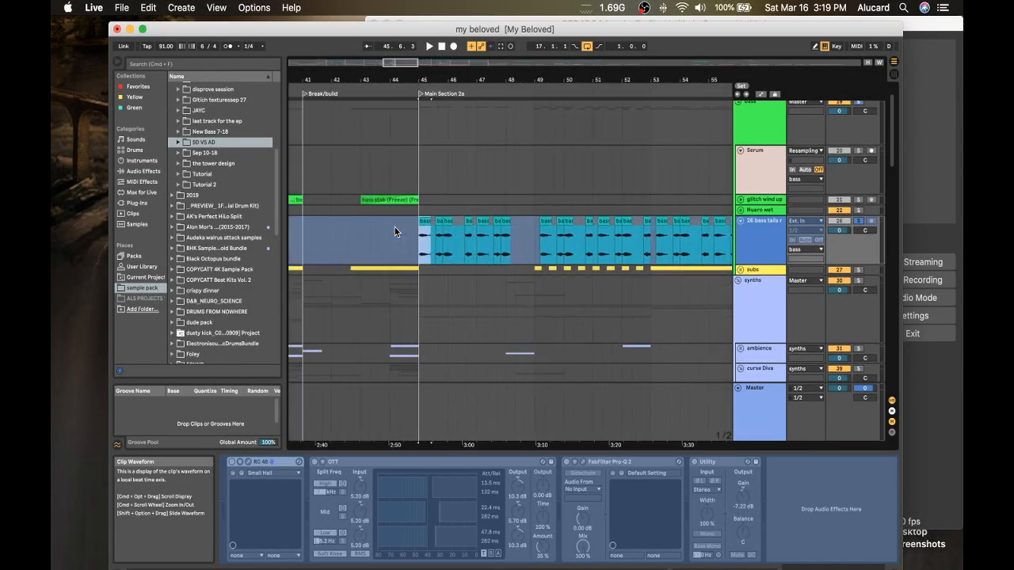
drag(418, 66, 417, 38)
scroll(416, 203, left, 8)
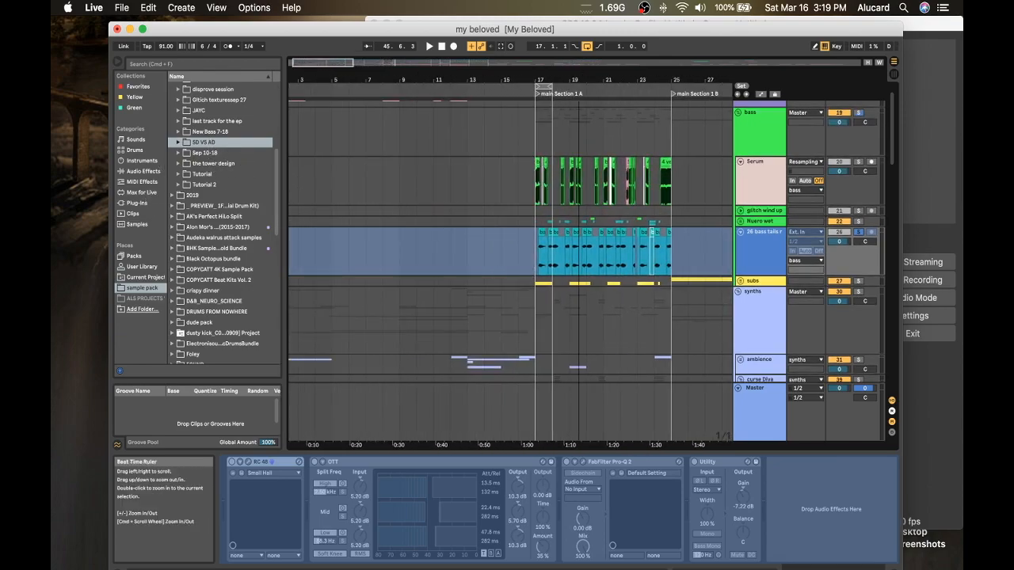
scroll(608, 97, up, 5)
scroll(513, 192, right, 1)
scroll(513, 192, right, 2)
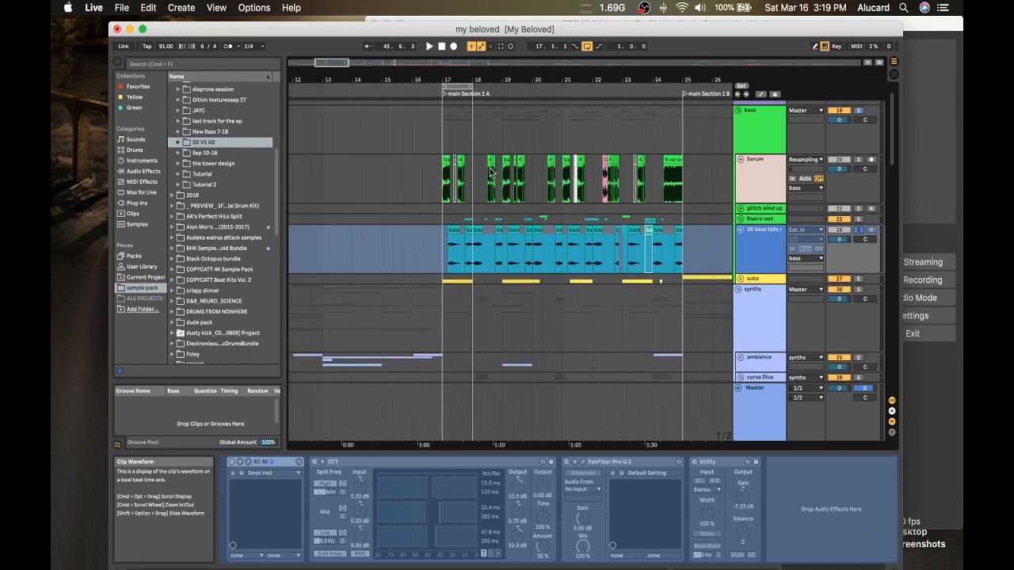
- Select the bass stab clip at bar 17 on the Serum track
drag(458, 78, 442, 208)
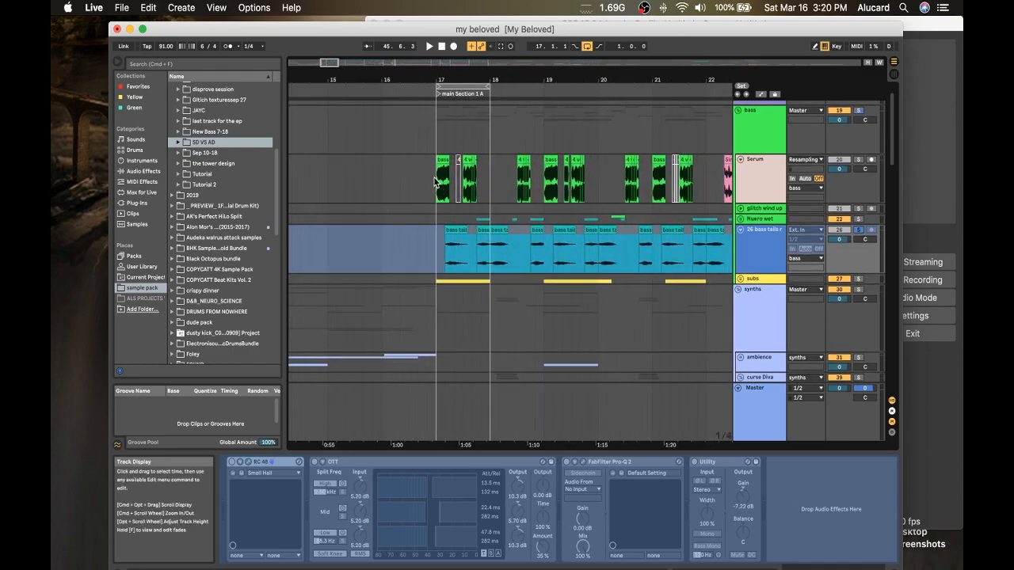
click(442, 209)
scroll(485, 195, up, 2)
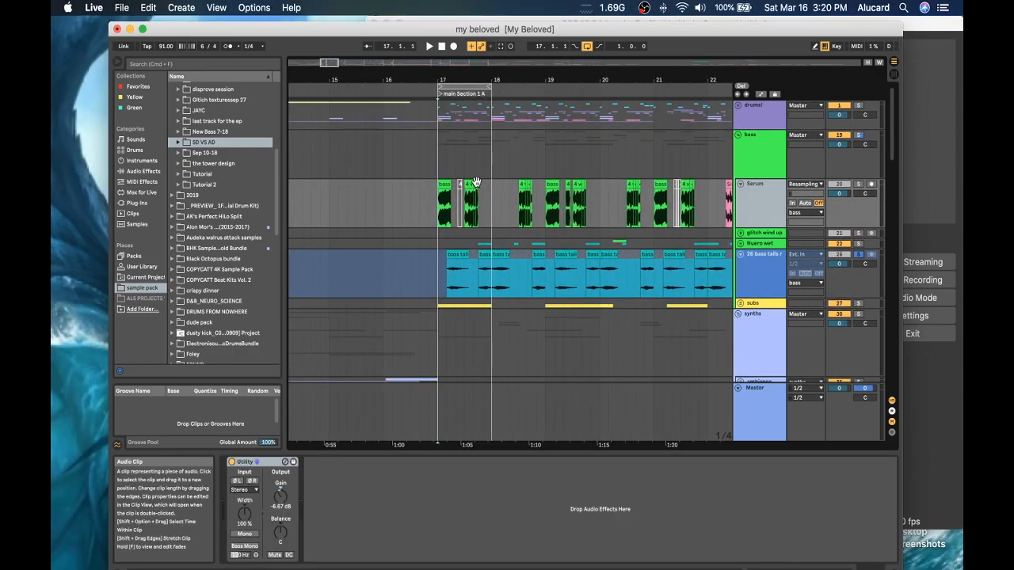
click(444, 187)
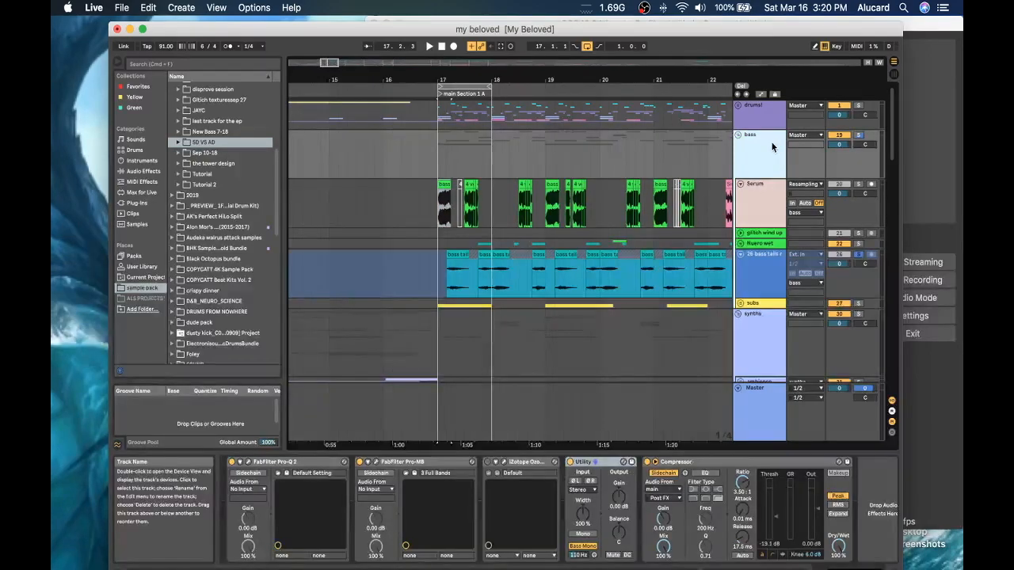
drag(466, 79, 466, 111)
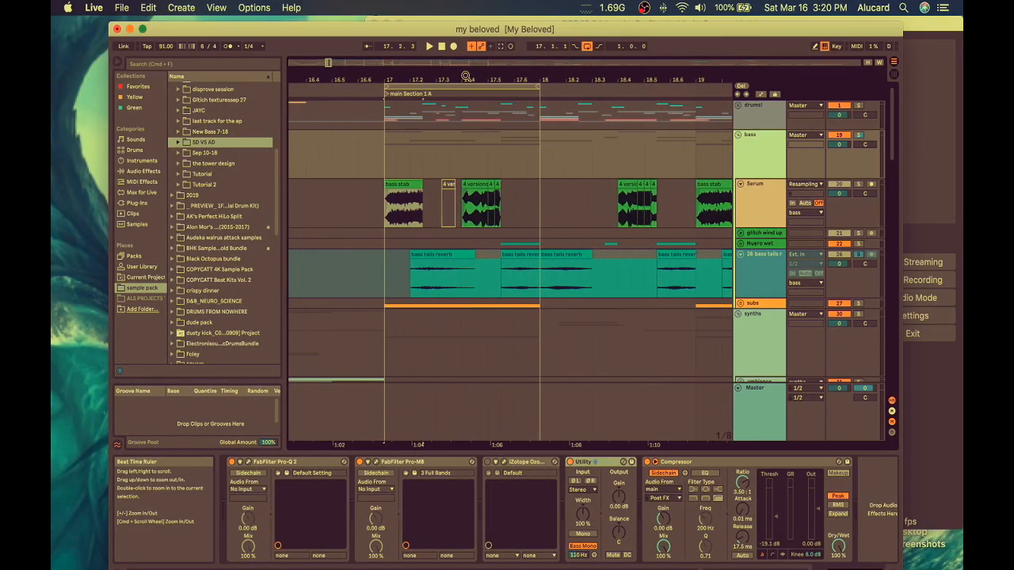
click(512, 169)
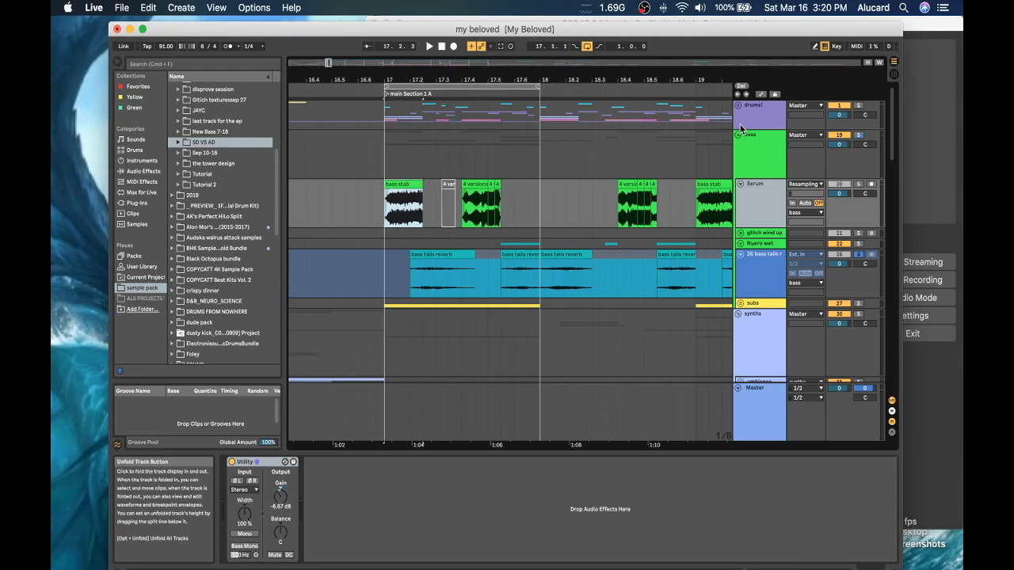
- Select the time range from bar 17 to bar 18 on the Serum track
click(385, 151)
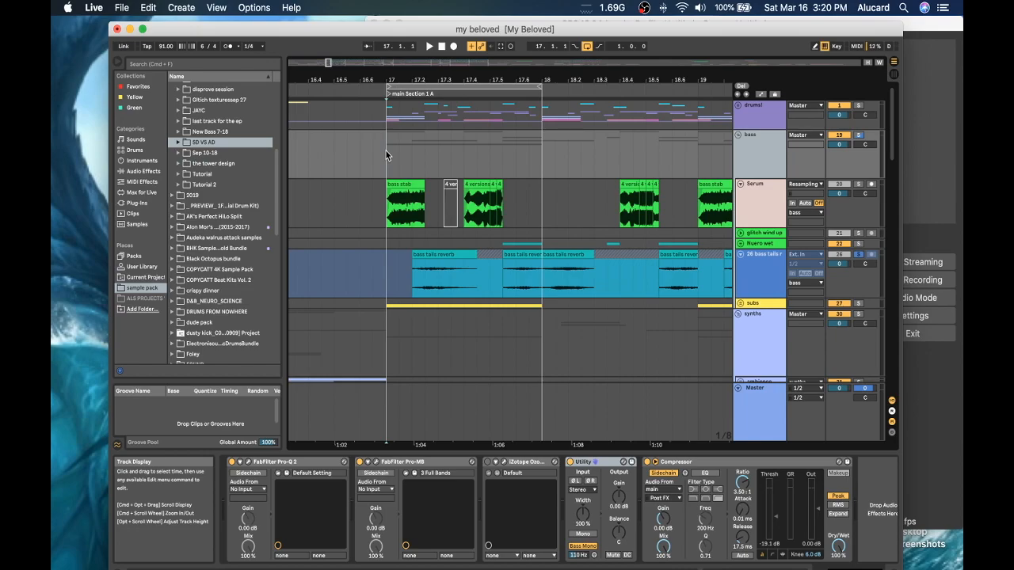
scroll(386, 150, down, 2)
scroll(386, 151, up, 2)
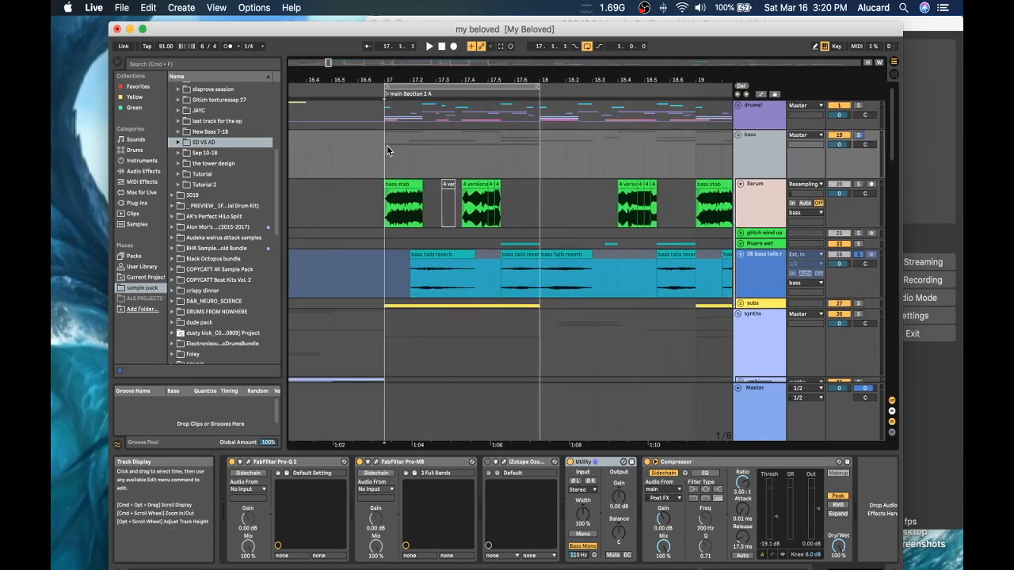
drag(386, 202, 543, 198)
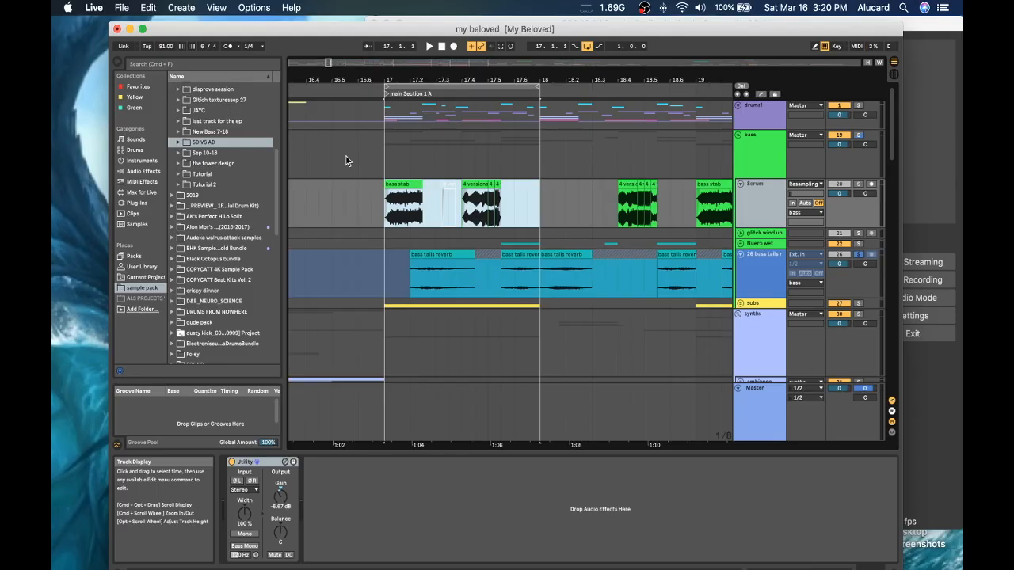
- Select the time range from bar 17 to bar 19 across the bass group
scroll(347, 156, right, 2)
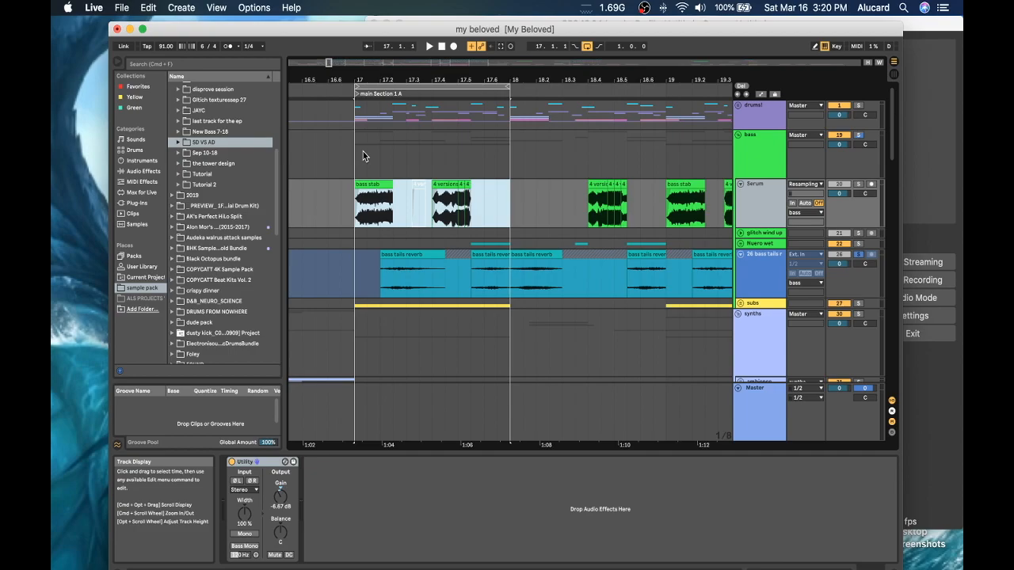
click(363, 156)
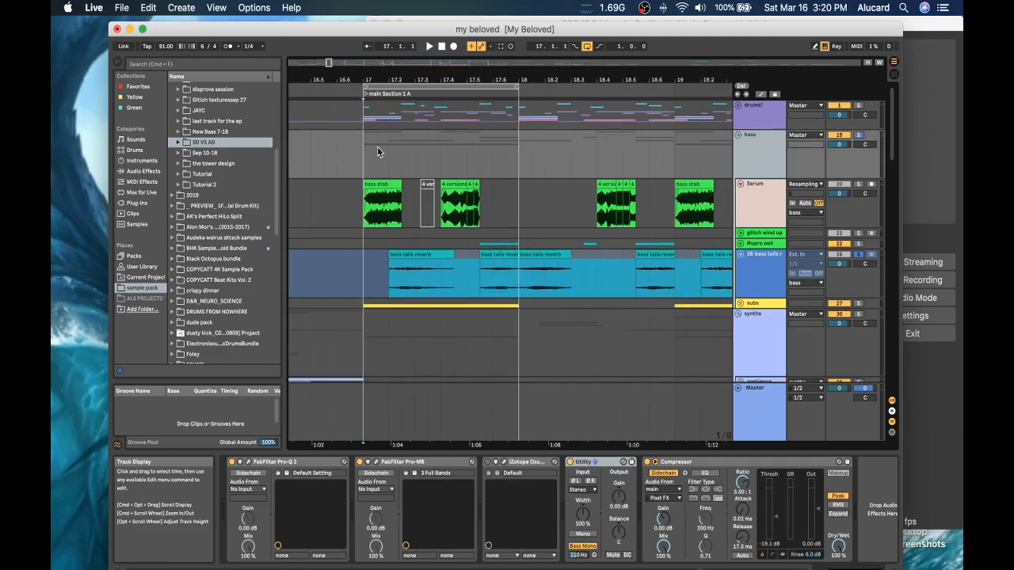
scroll(377, 152, right, 2)
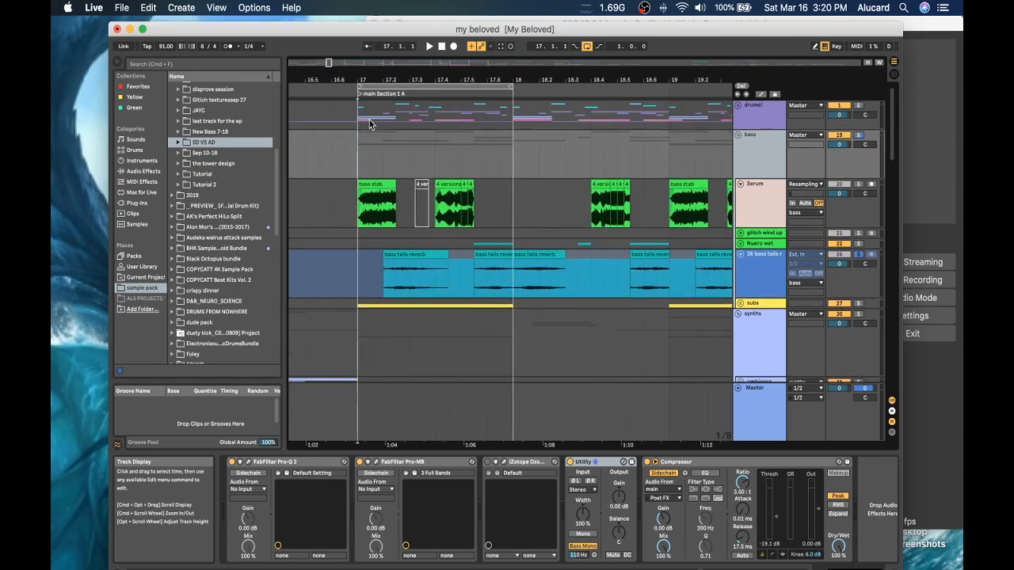
scroll(356, 150, down, 2)
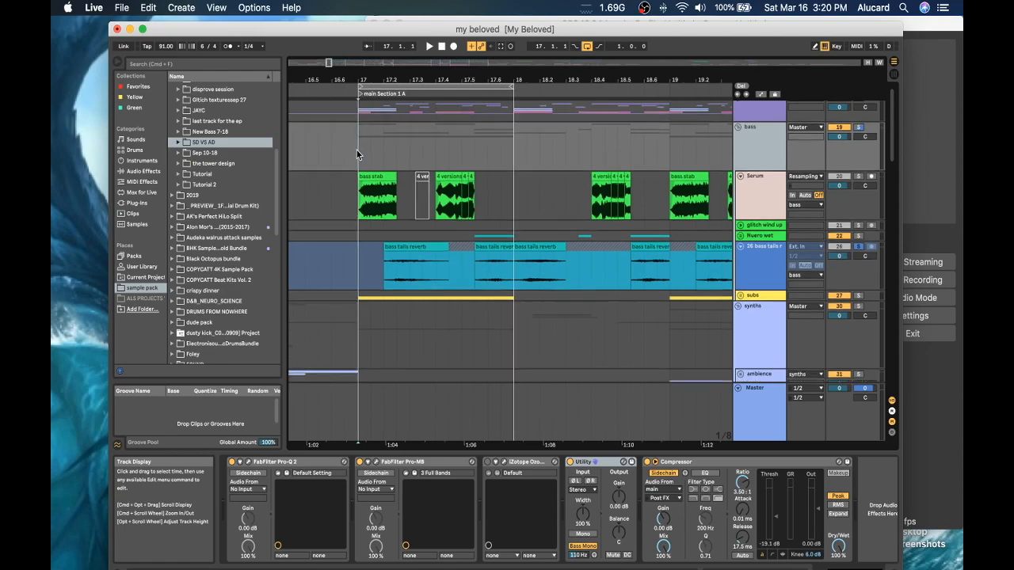
drag(358, 151, 670, 177)
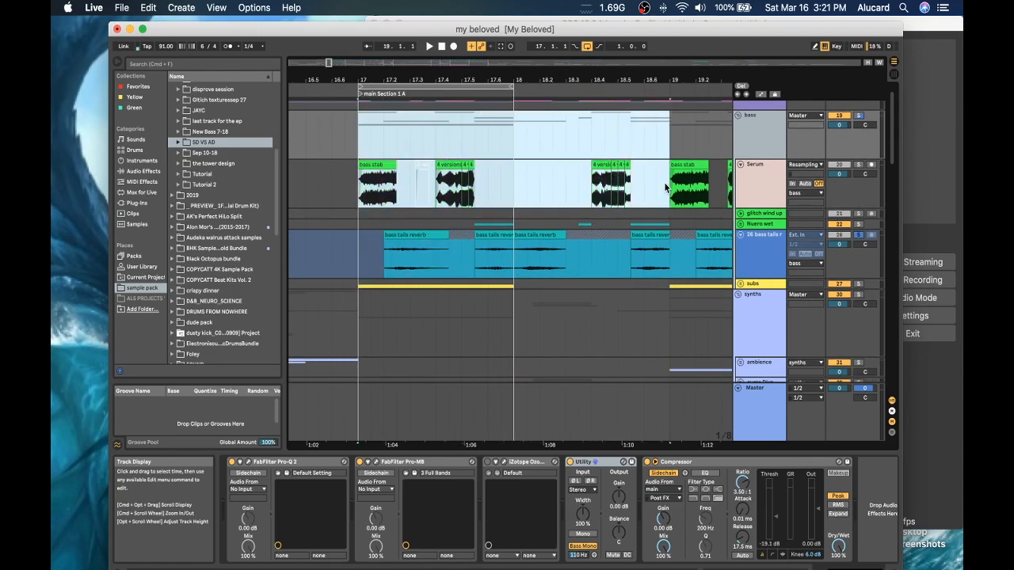
- Select only bar 17 to bar 18 across the bass group
click(360, 144)
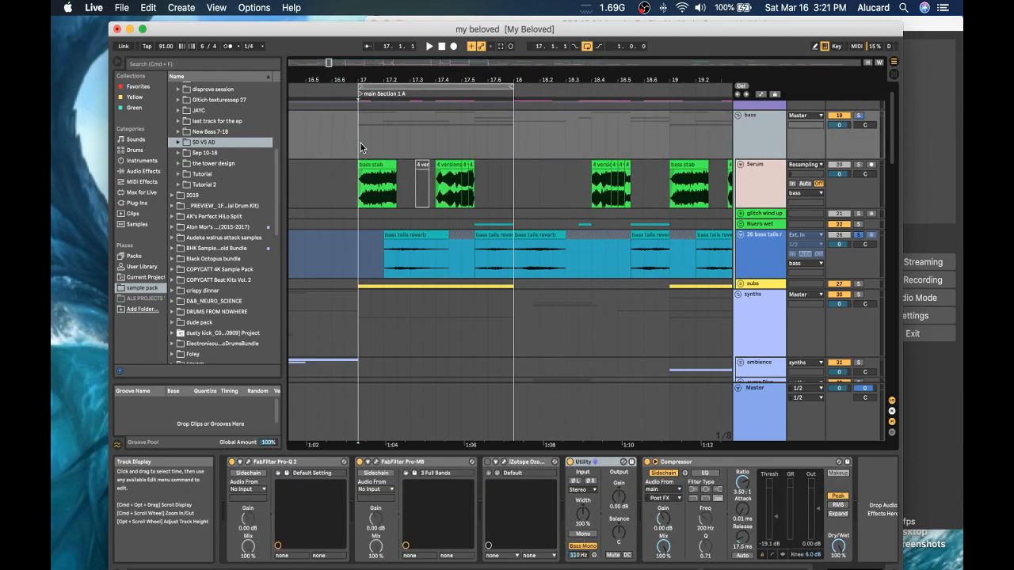
scroll(360, 144, up, 2)
scroll(360, 144, left, 2)
drag(375, 153, 530, 168)
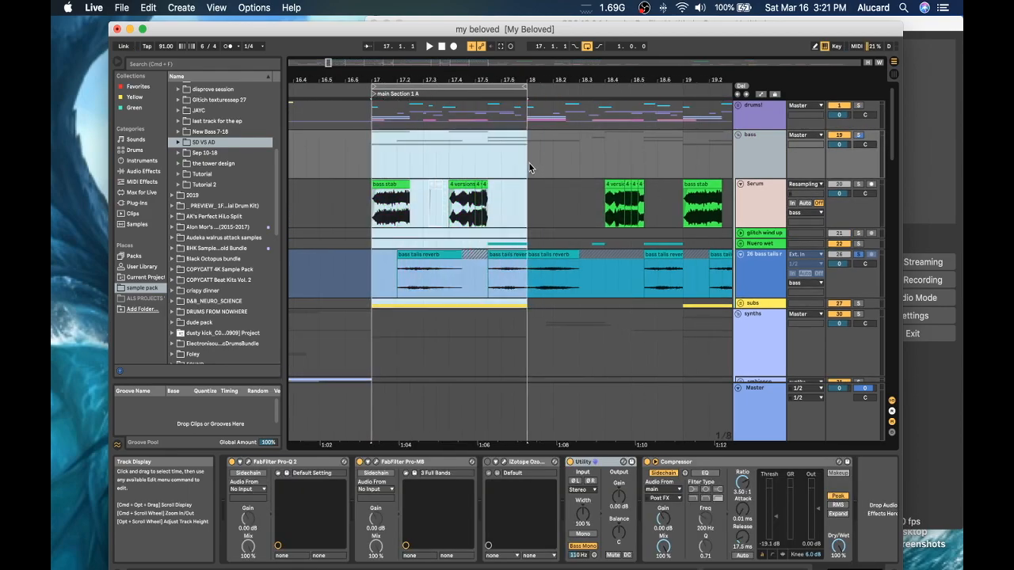
- Play the bass group from 18.4.1, then from the end of that chopped riff in bar 18
scroll(532, 169, right, 2)
scroll(531, 169, down, 1)
click(587, 171)
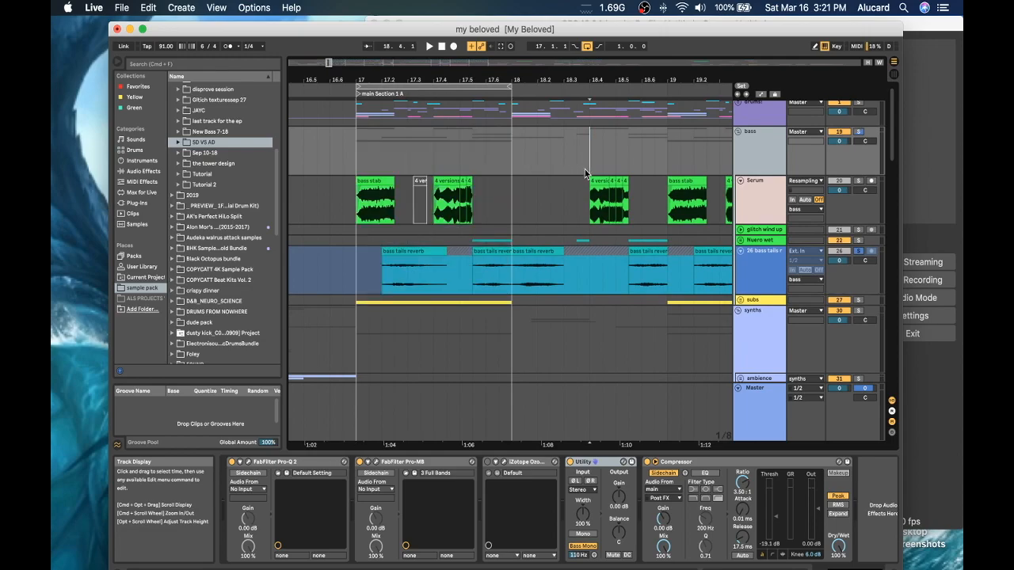
key(space)
key(space)
click(628, 166)
key(space)
scroll(627, 164, right, 10)
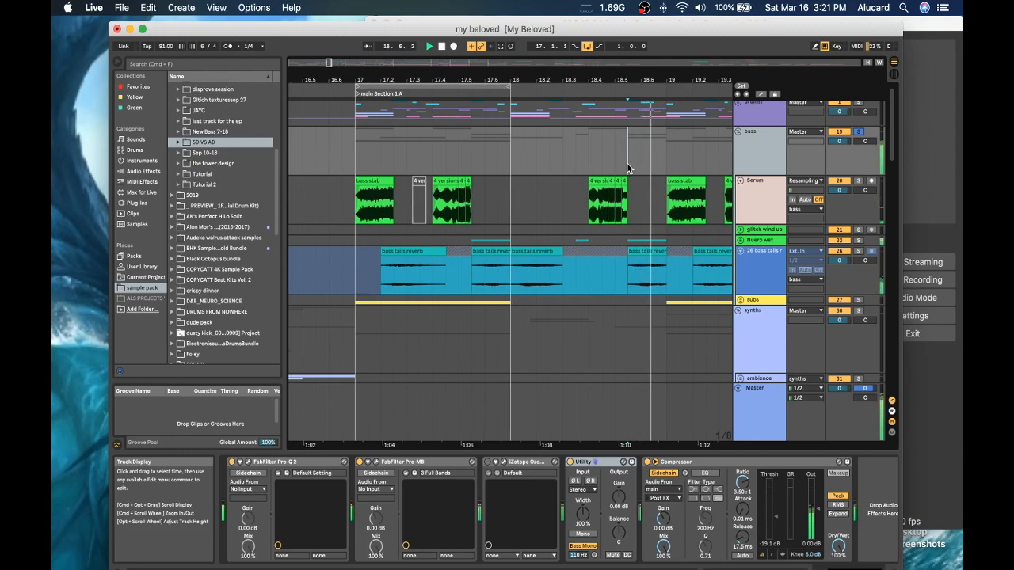
- Stop playback, play the bass group from partway through bar 20, and stop again
key(space)
click(639, 161)
click(645, 161)
key(space)
key(space)
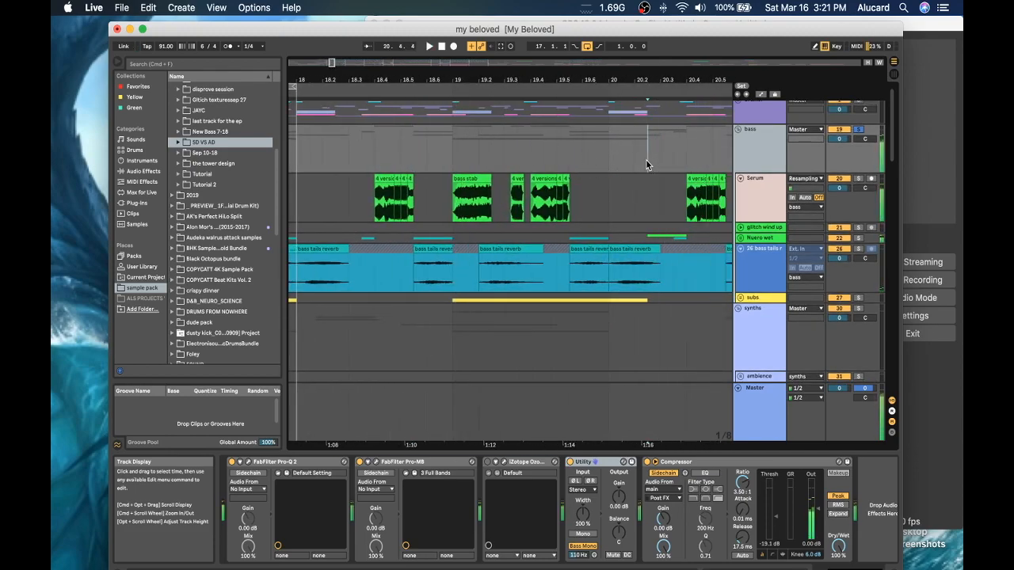
- Show main Section 1 A through the Bridge in one overview and place the insert marker at bar 17 on the bass group
scroll(577, 240, left, 3)
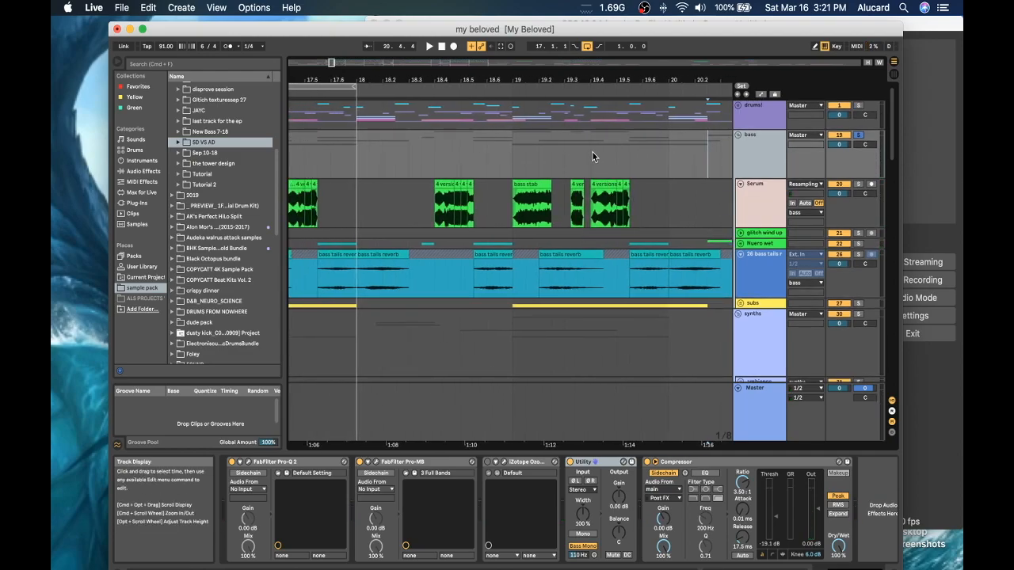
scroll(593, 152, left, 15)
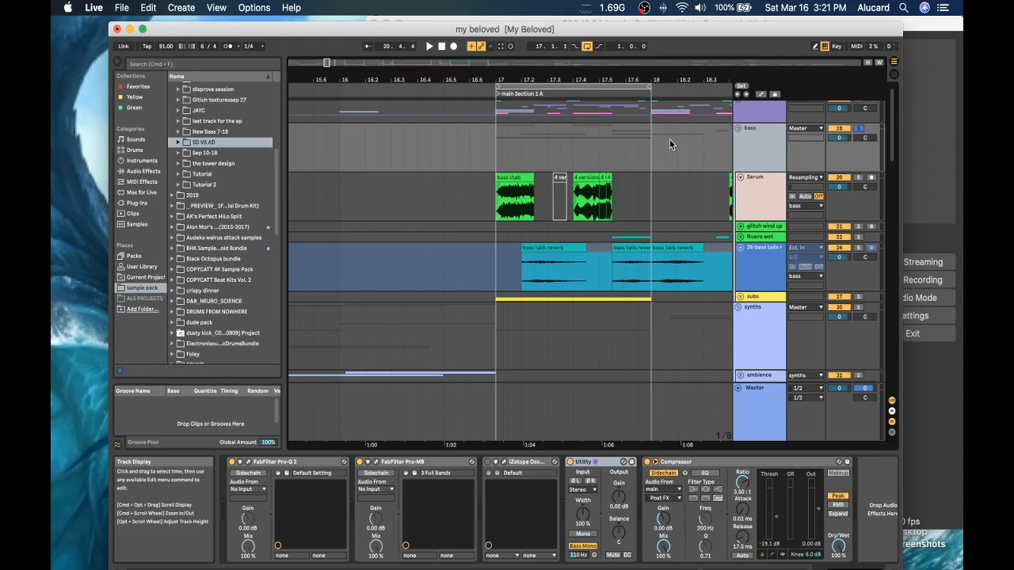
scroll(669, 139, left, 5)
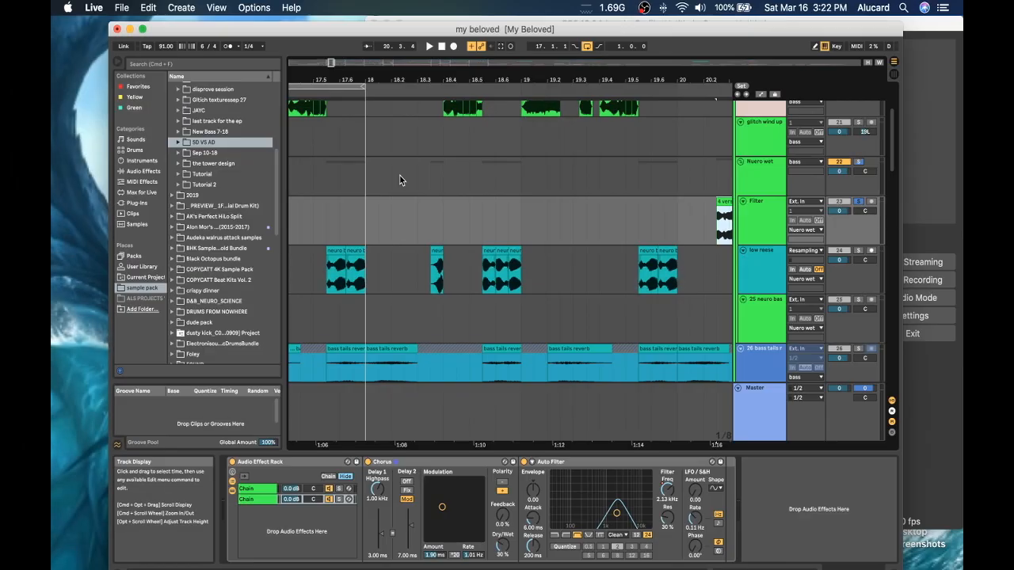
drag(384, 74, 384, 49)
scroll(378, 139, up, 5)
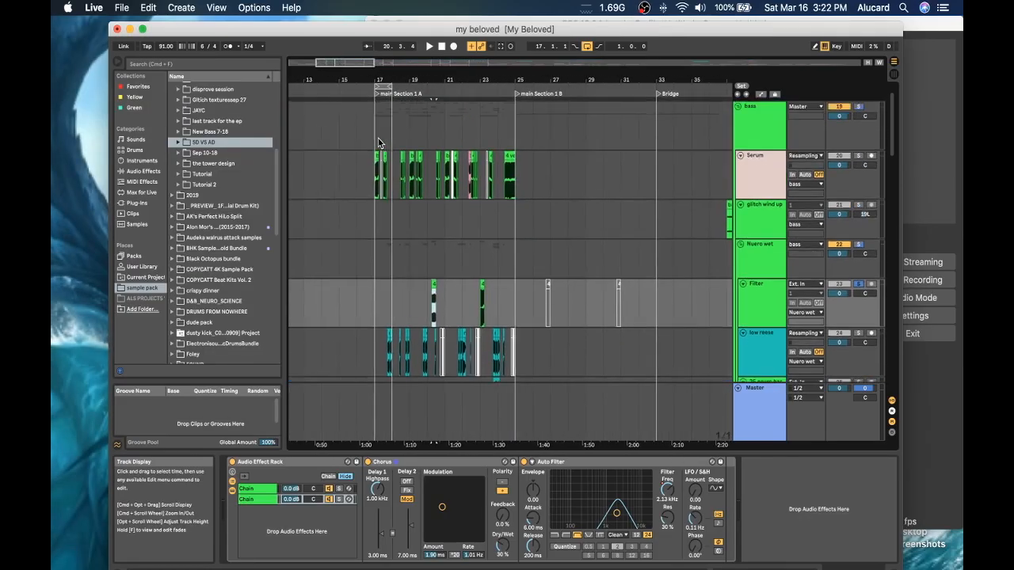
click(377, 136)
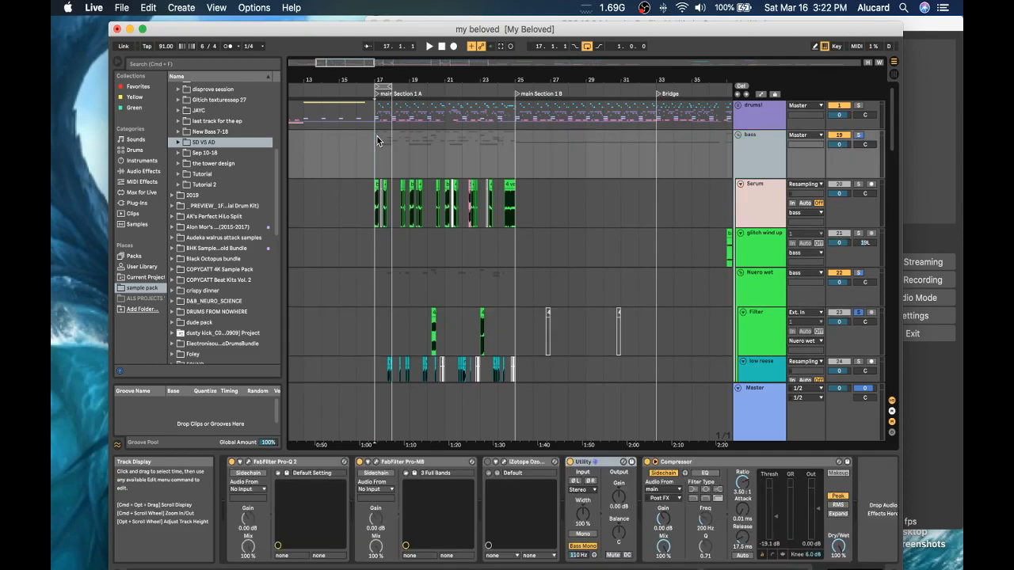
- Examine the bass group's tracks down to the bass tails, then put the insert marker back at bar 17 on the bass group
scroll(377, 136, right, 3)
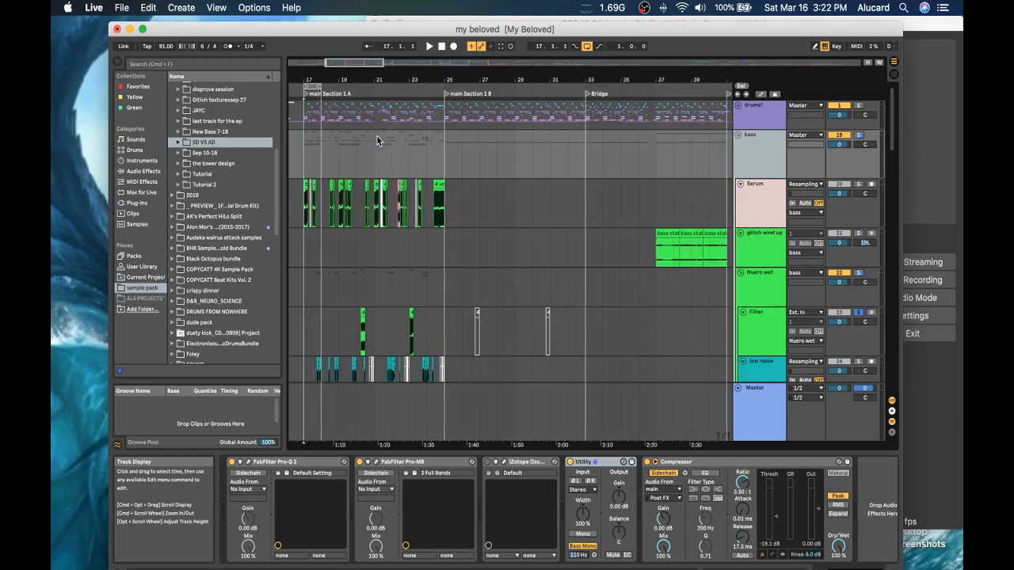
scroll(377, 136, down, 5)
scroll(377, 136, left, 3)
click(362, 178)
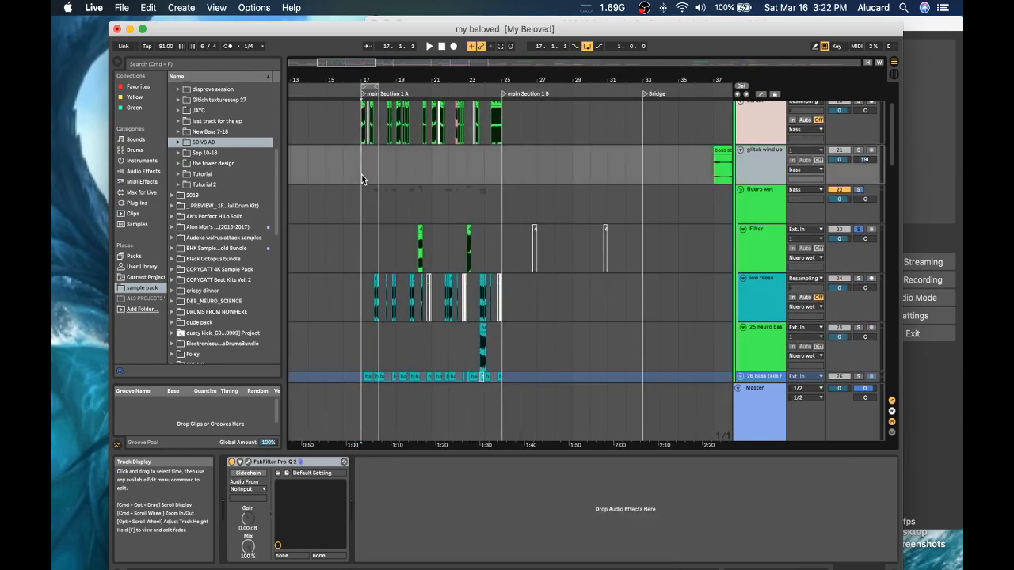
scroll(362, 178, up, 3)
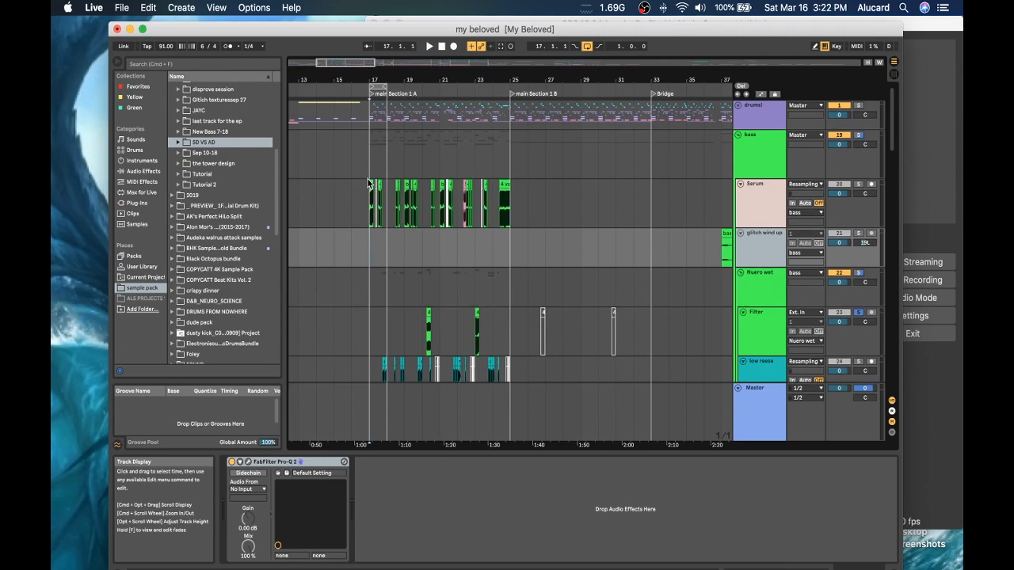
click(372, 160)
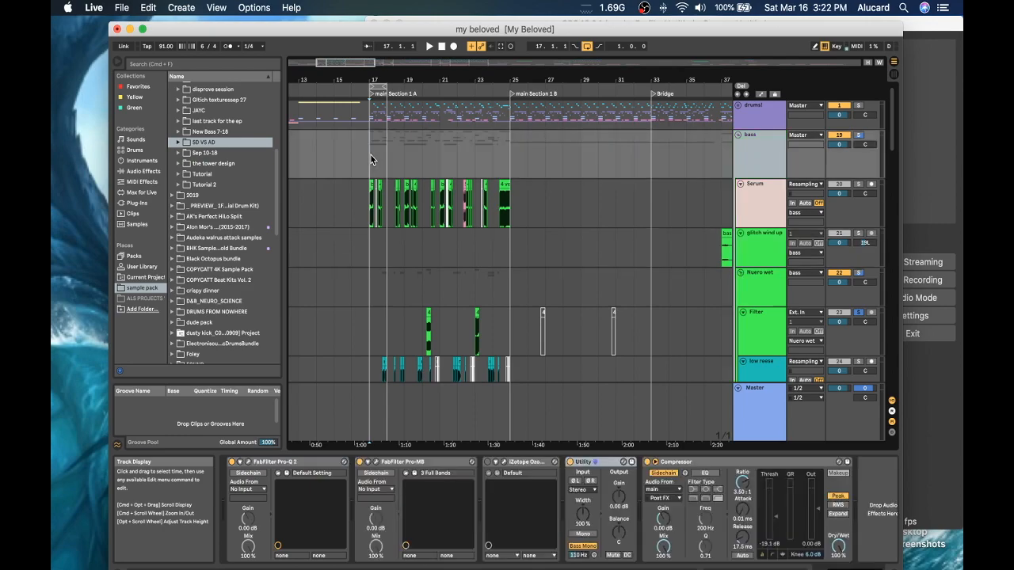